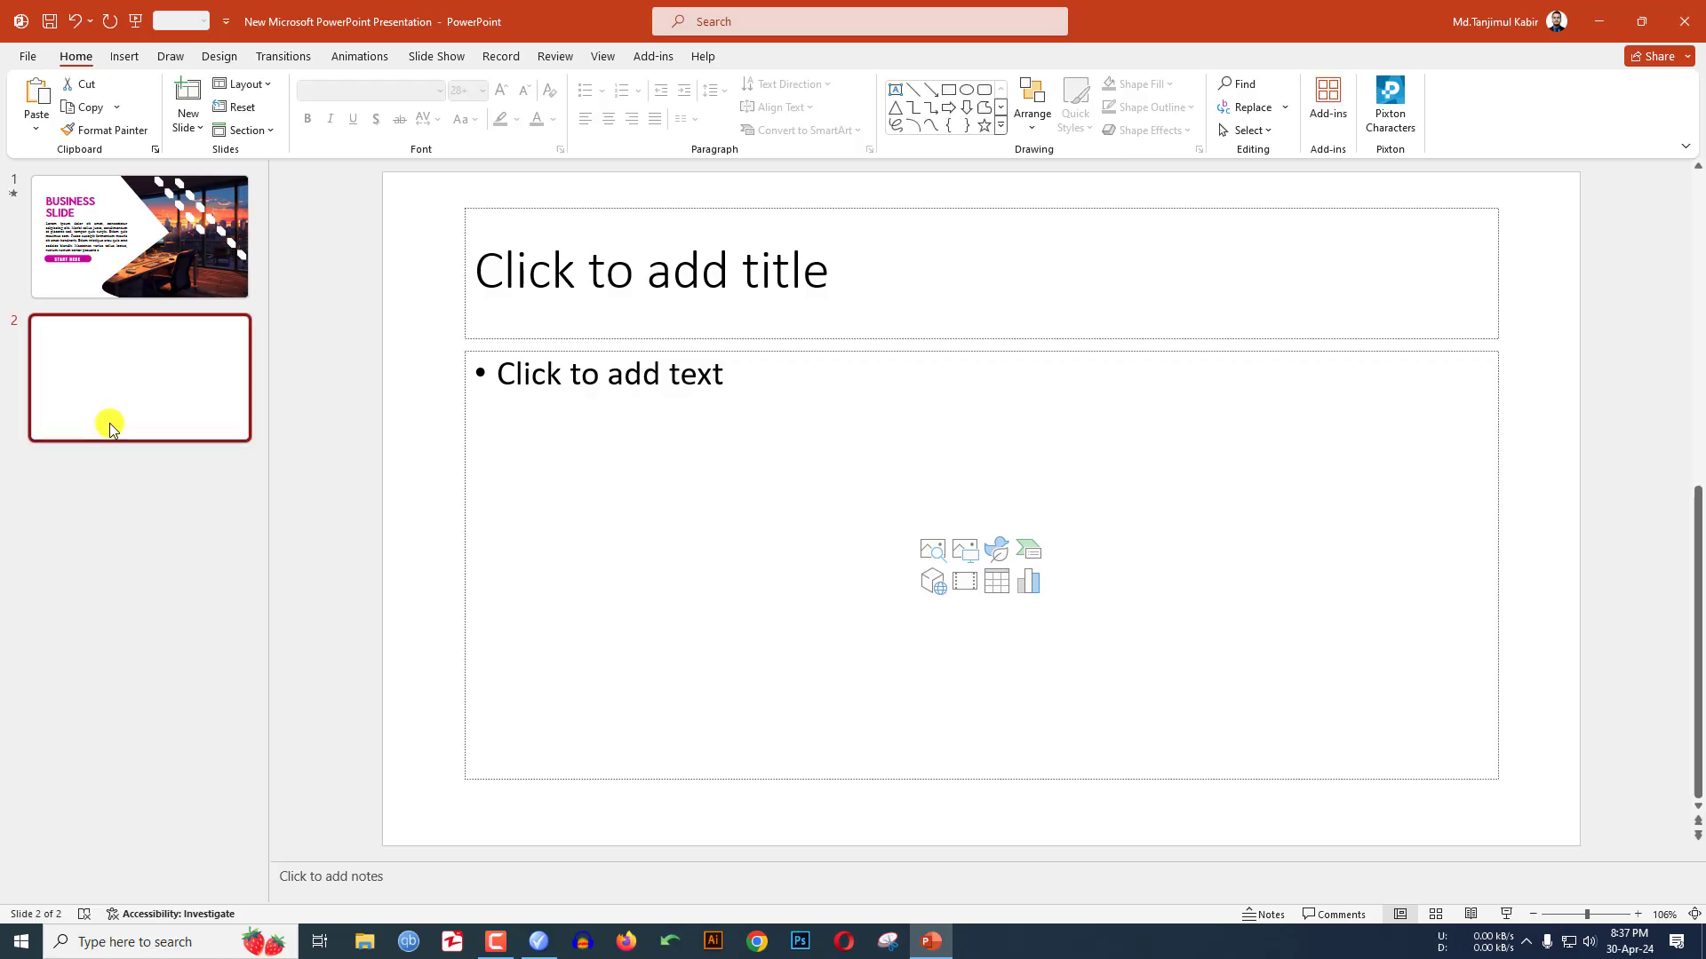
Step: Delete both the title and content placeholders from slide 2
drag(416, 183, 1586, 851)
key(Delete)
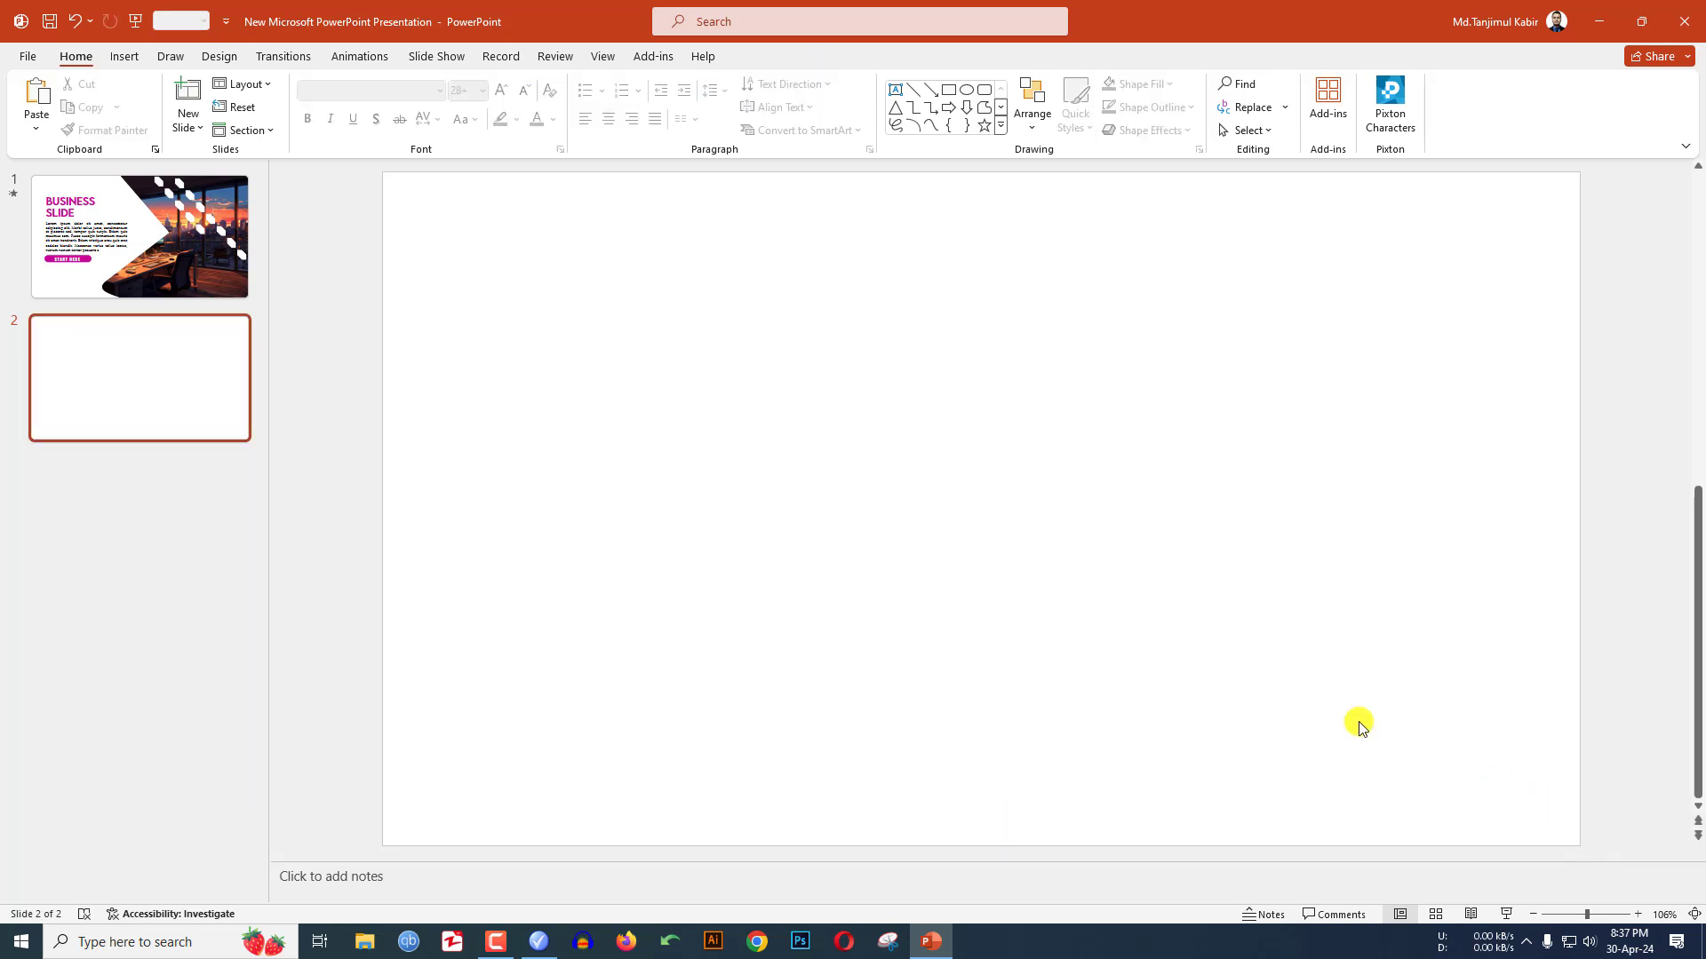
Step: Draw a rectangle over the slide's right half and remove its outline
click(124, 57)
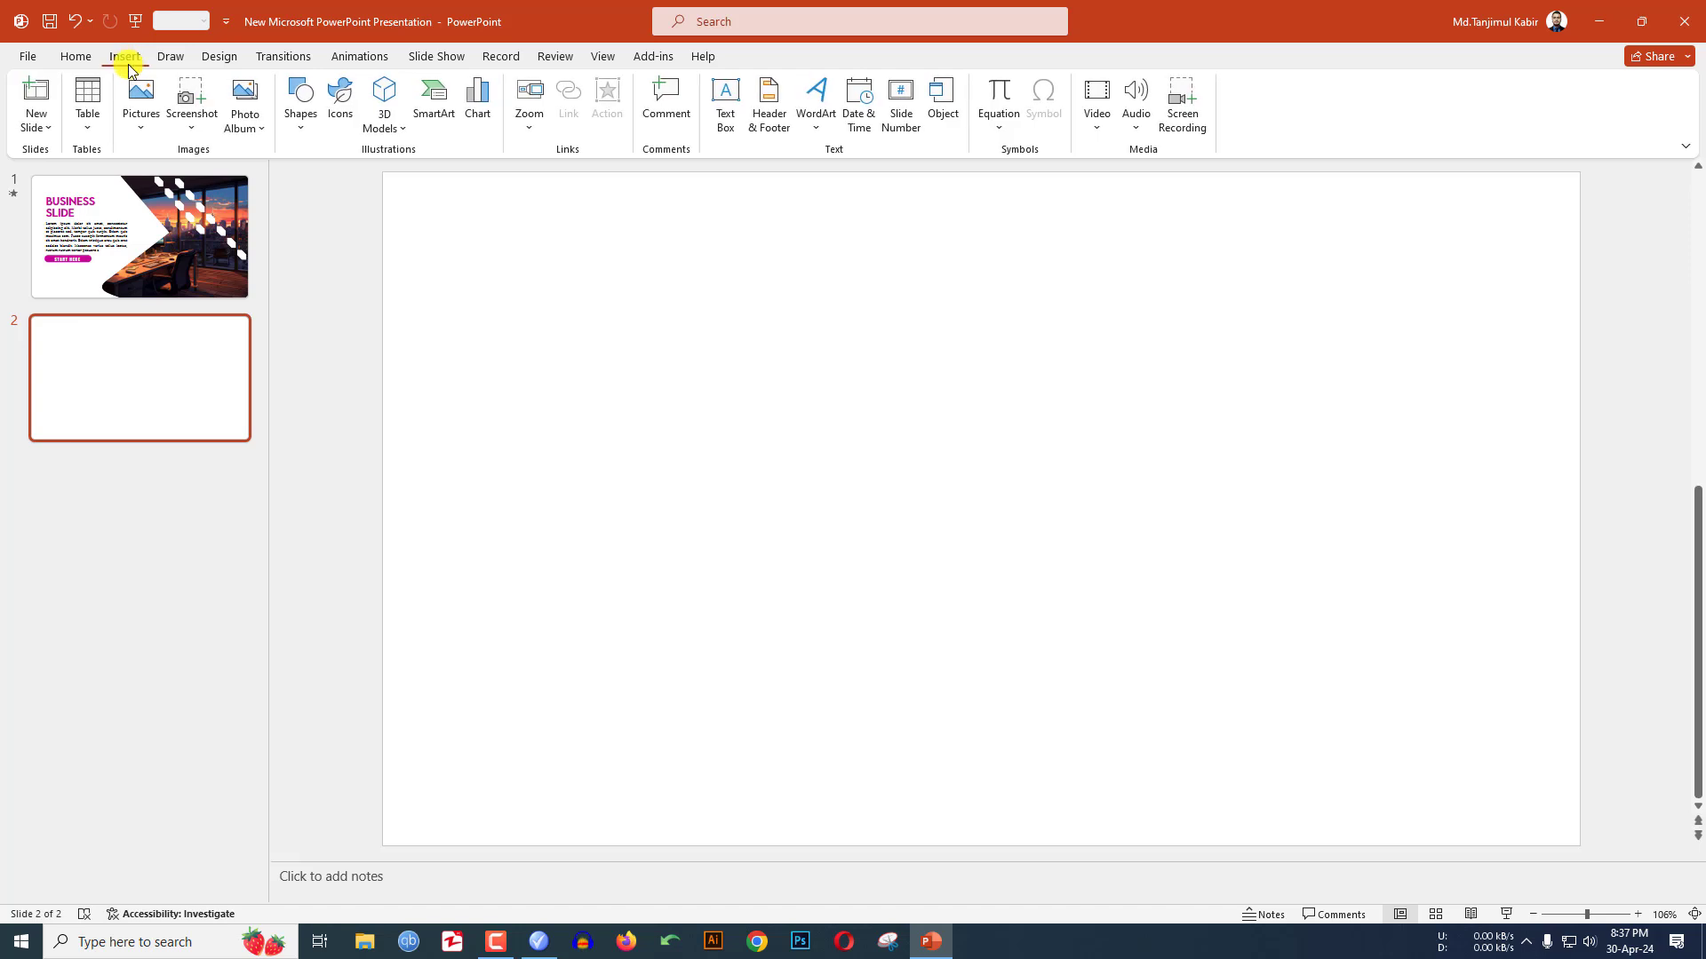
click(302, 120)
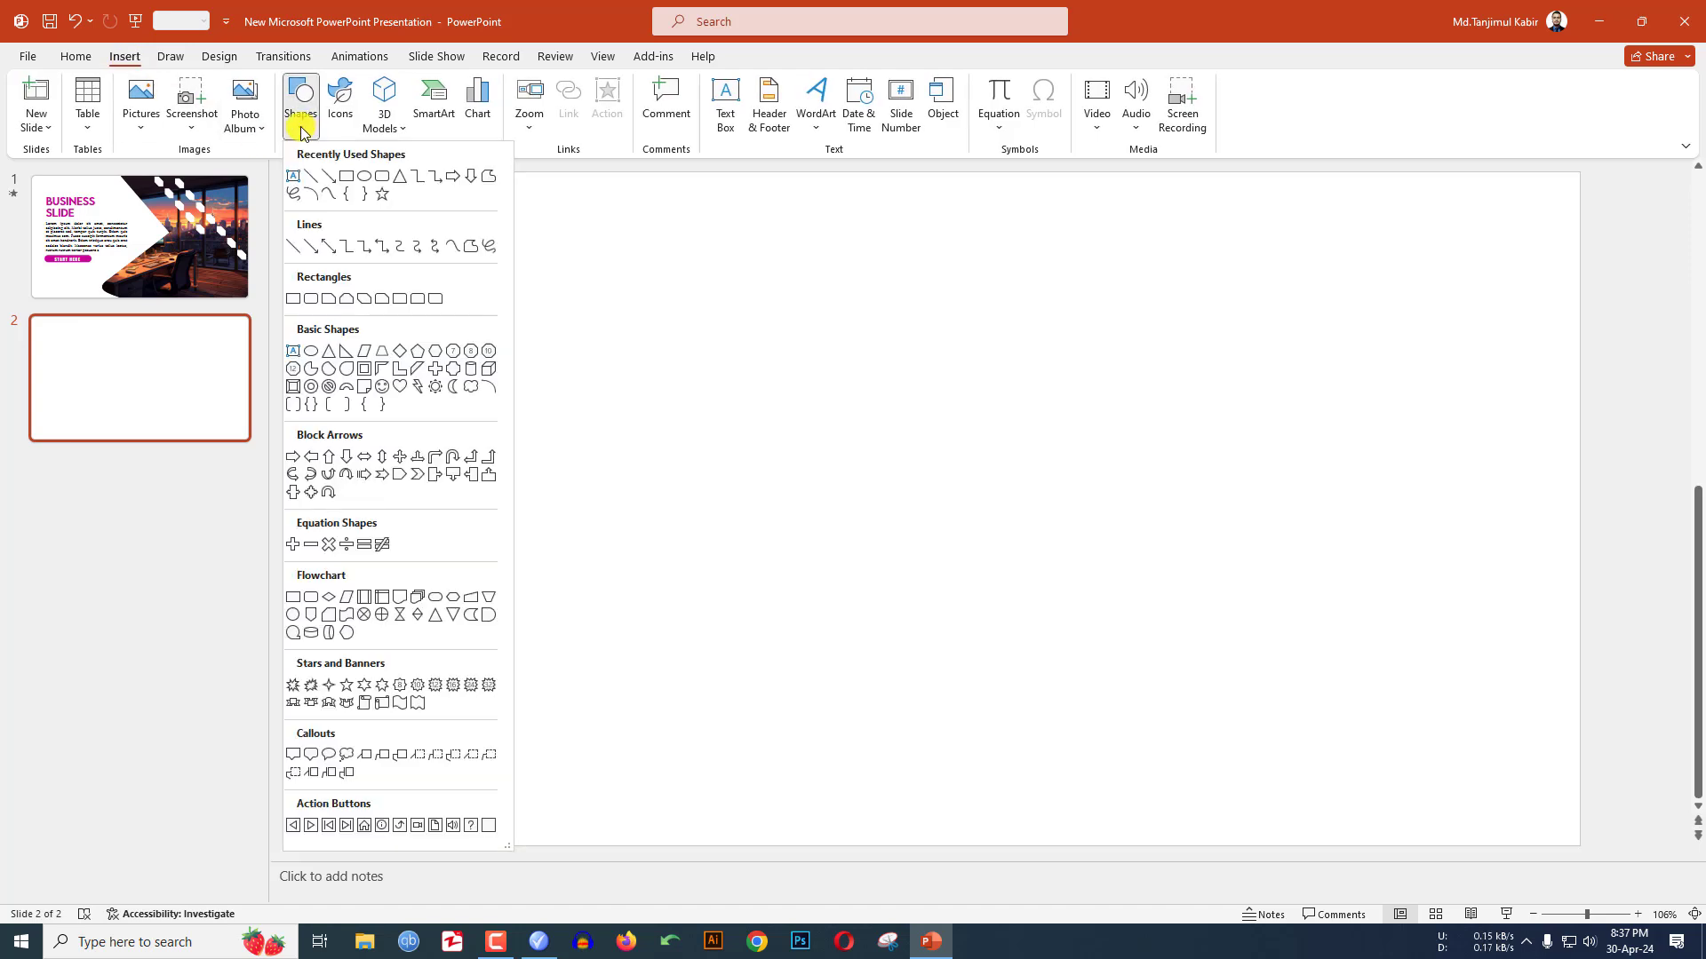
click(347, 177)
drag(939, 173, 1581, 846)
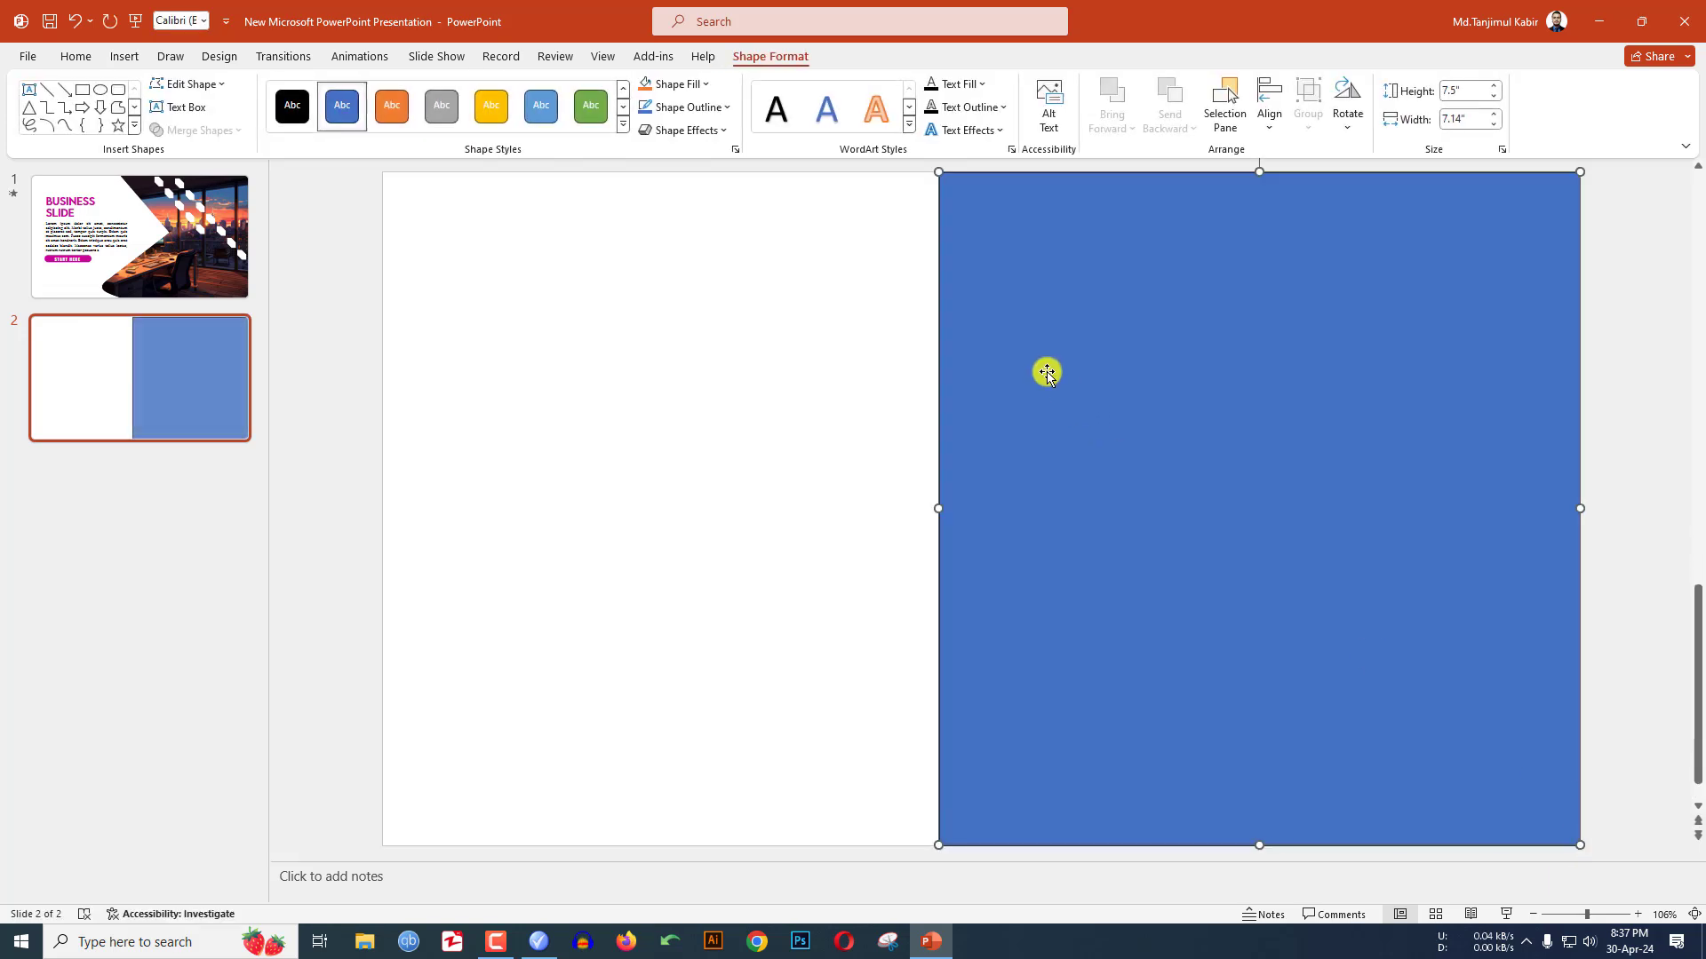
click(691, 106)
click(696, 352)
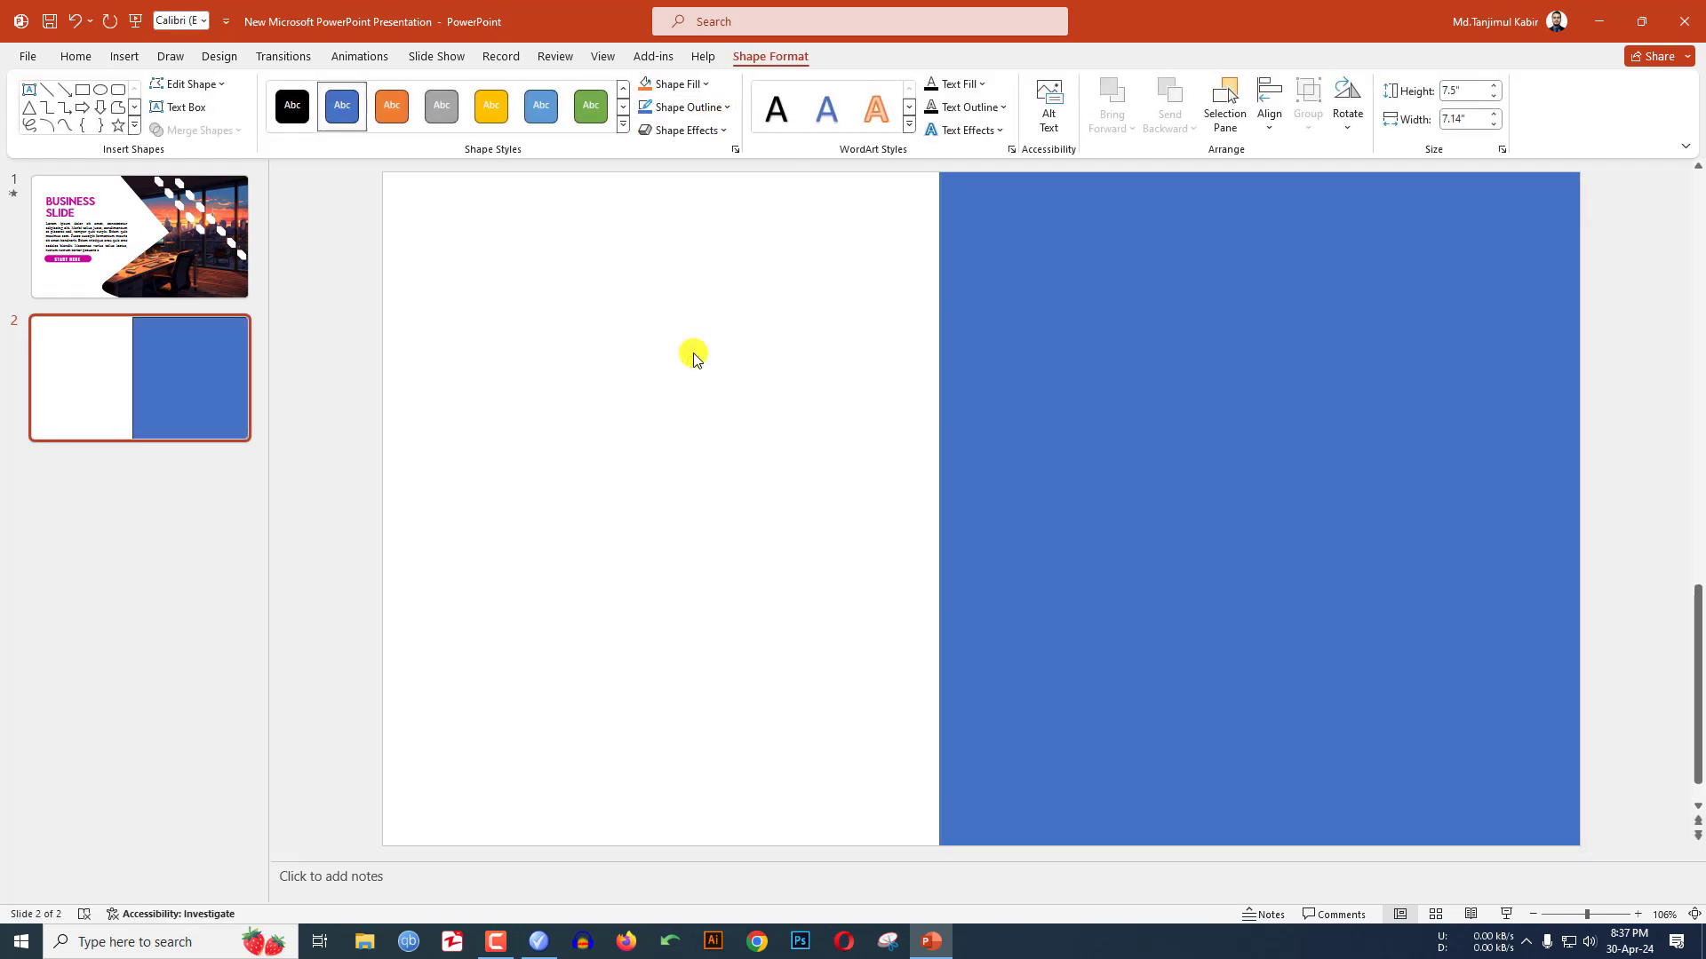
Step: Draw a diamond about 7.14 inches wide straddling the rectangle's left edge
click(125, 56)
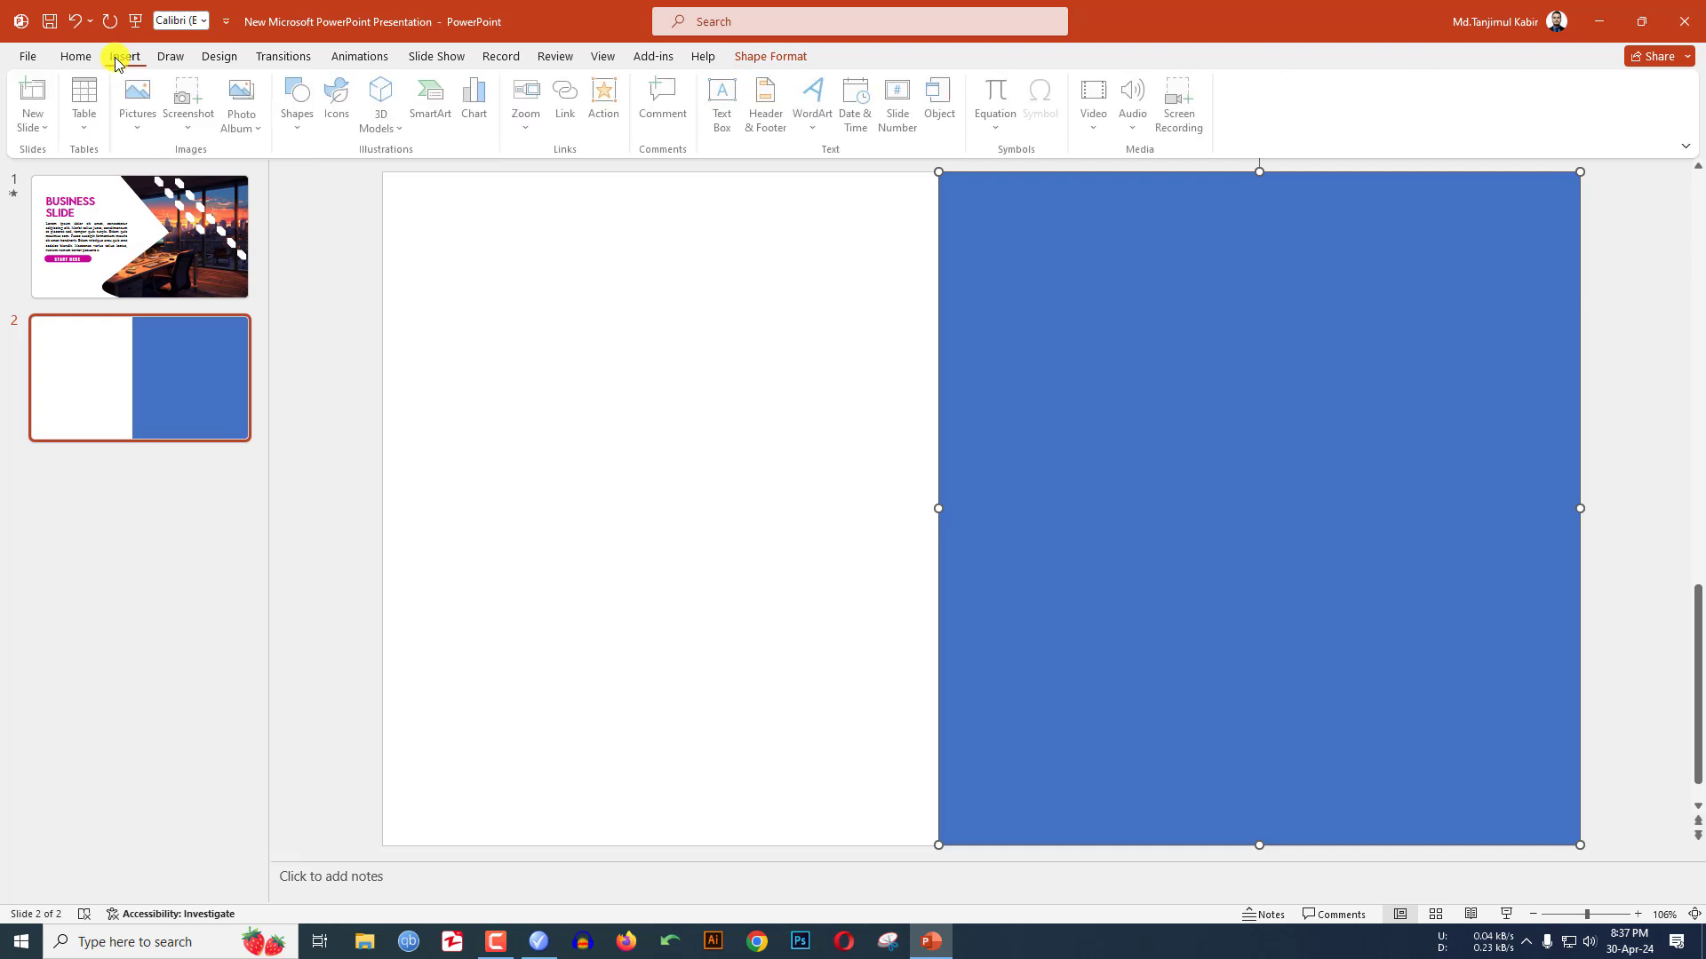
click(299, 124)
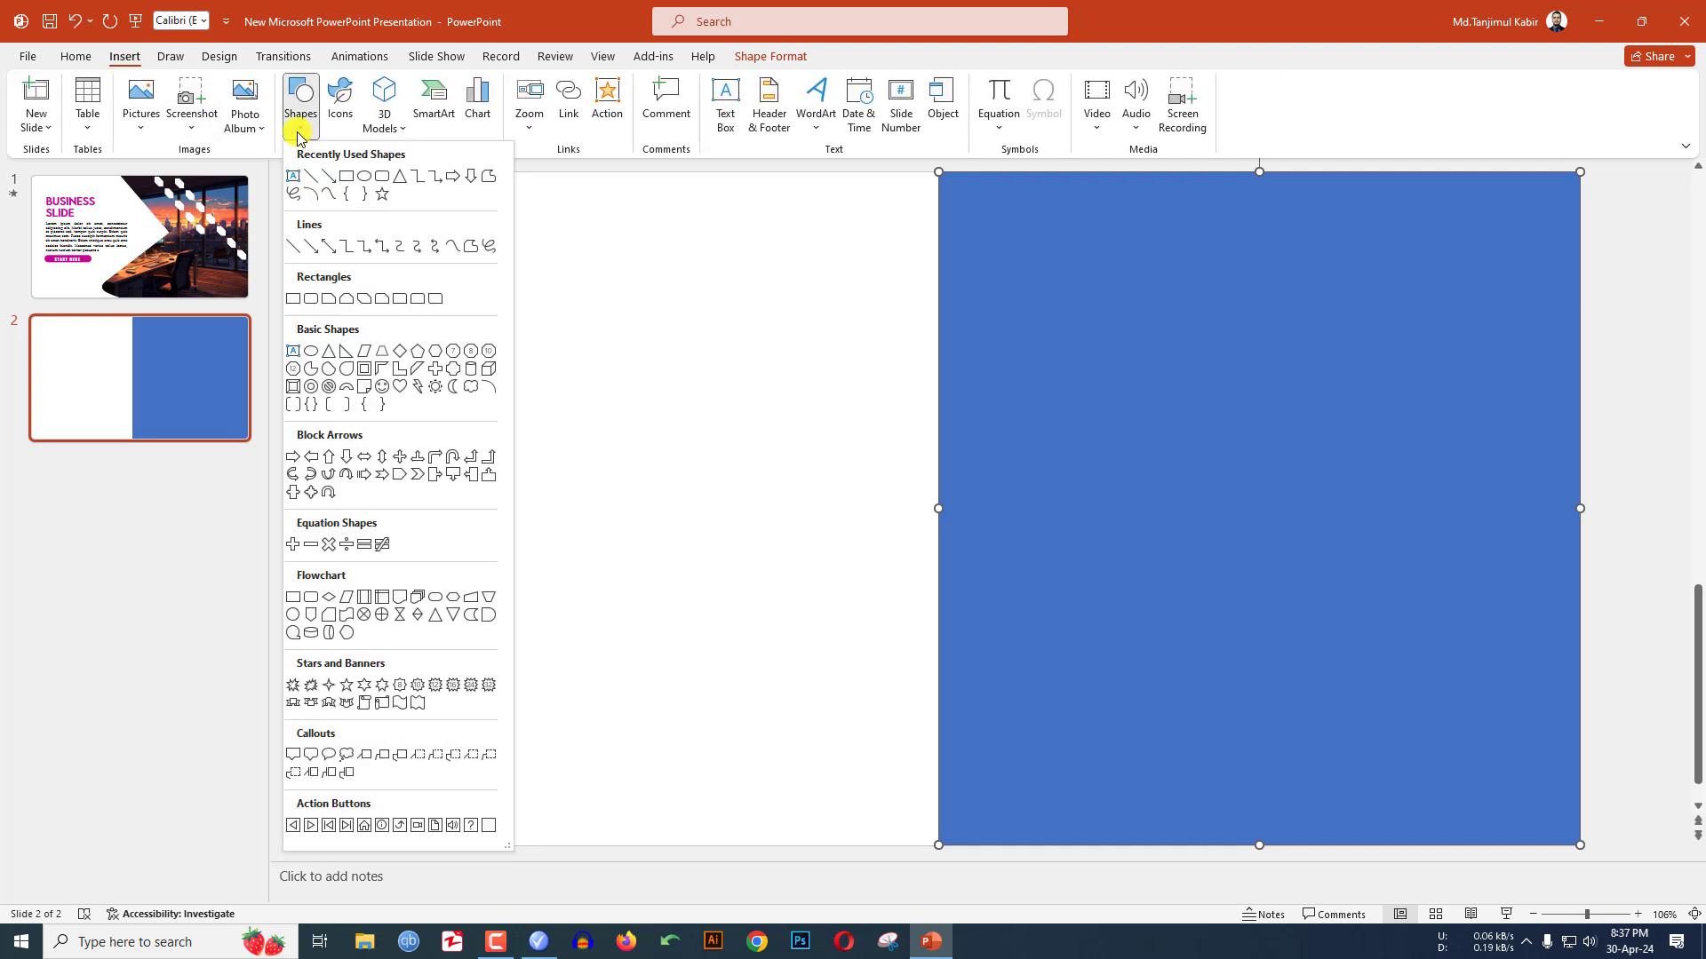
click(399, 357)
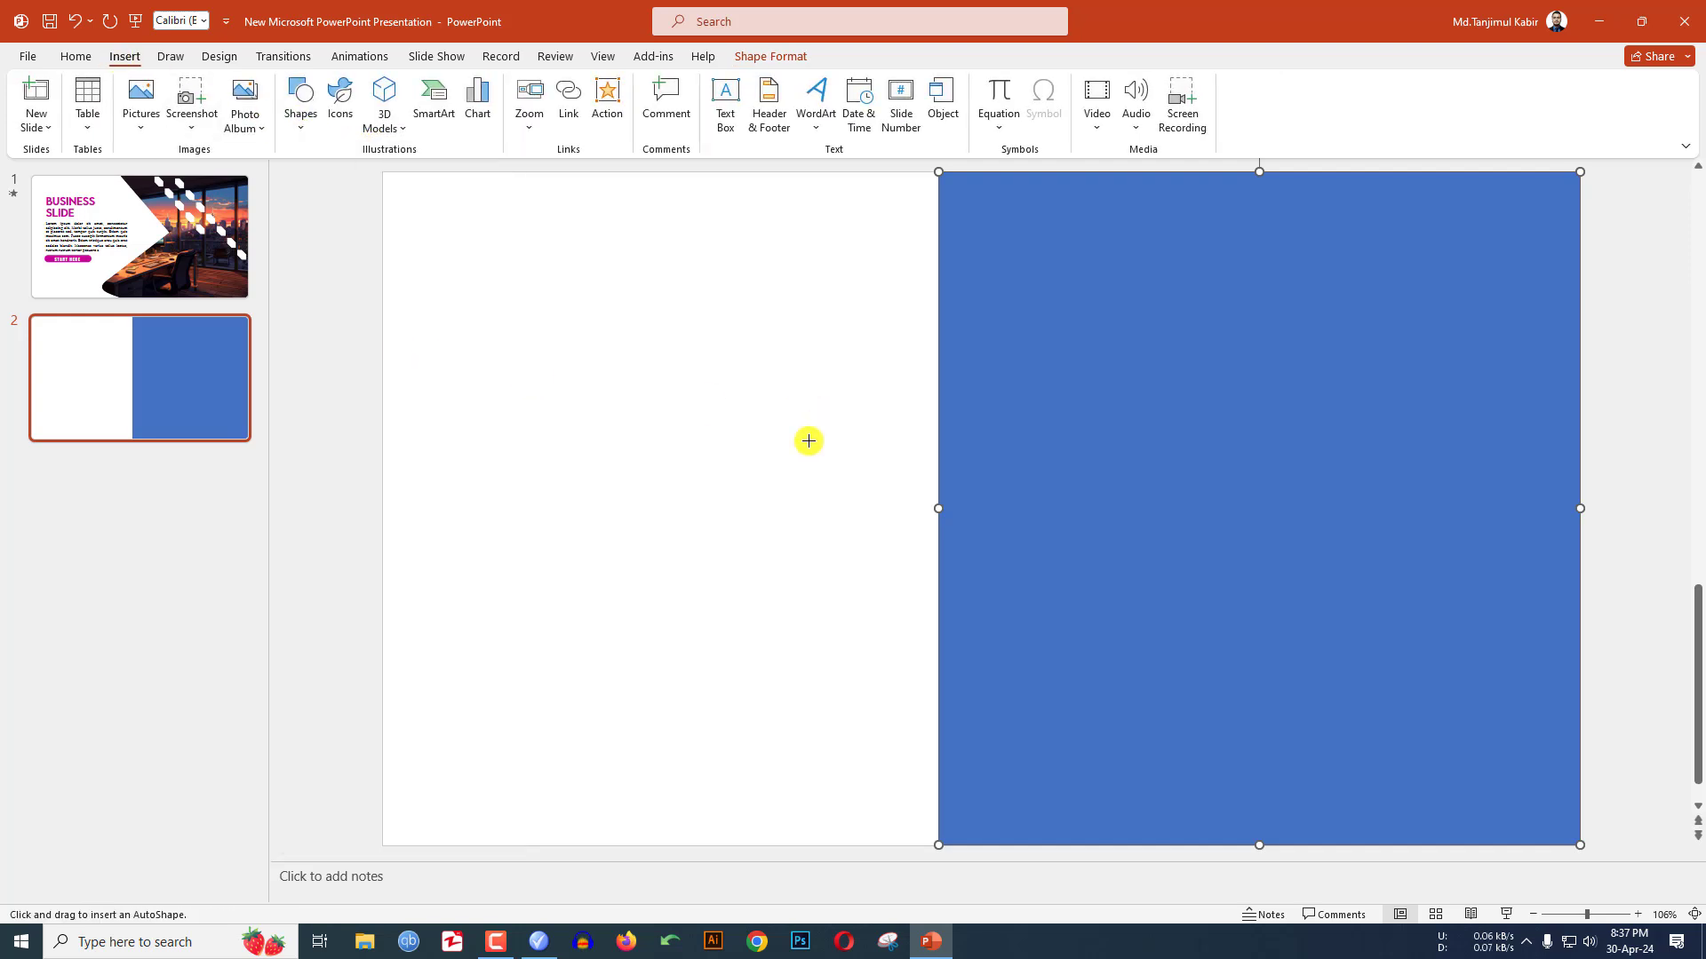
drag(743, 273, 1321, 846)
drag(1161, 678, 1070, 567)
drag(941, 755, 941, 773)
drag(1233, 473, 1291, 468)
drag(1154, 521, 1122, 524)
Step: Subtract the diamond from the blue rectangle to cut a notch
click(1514, 284)
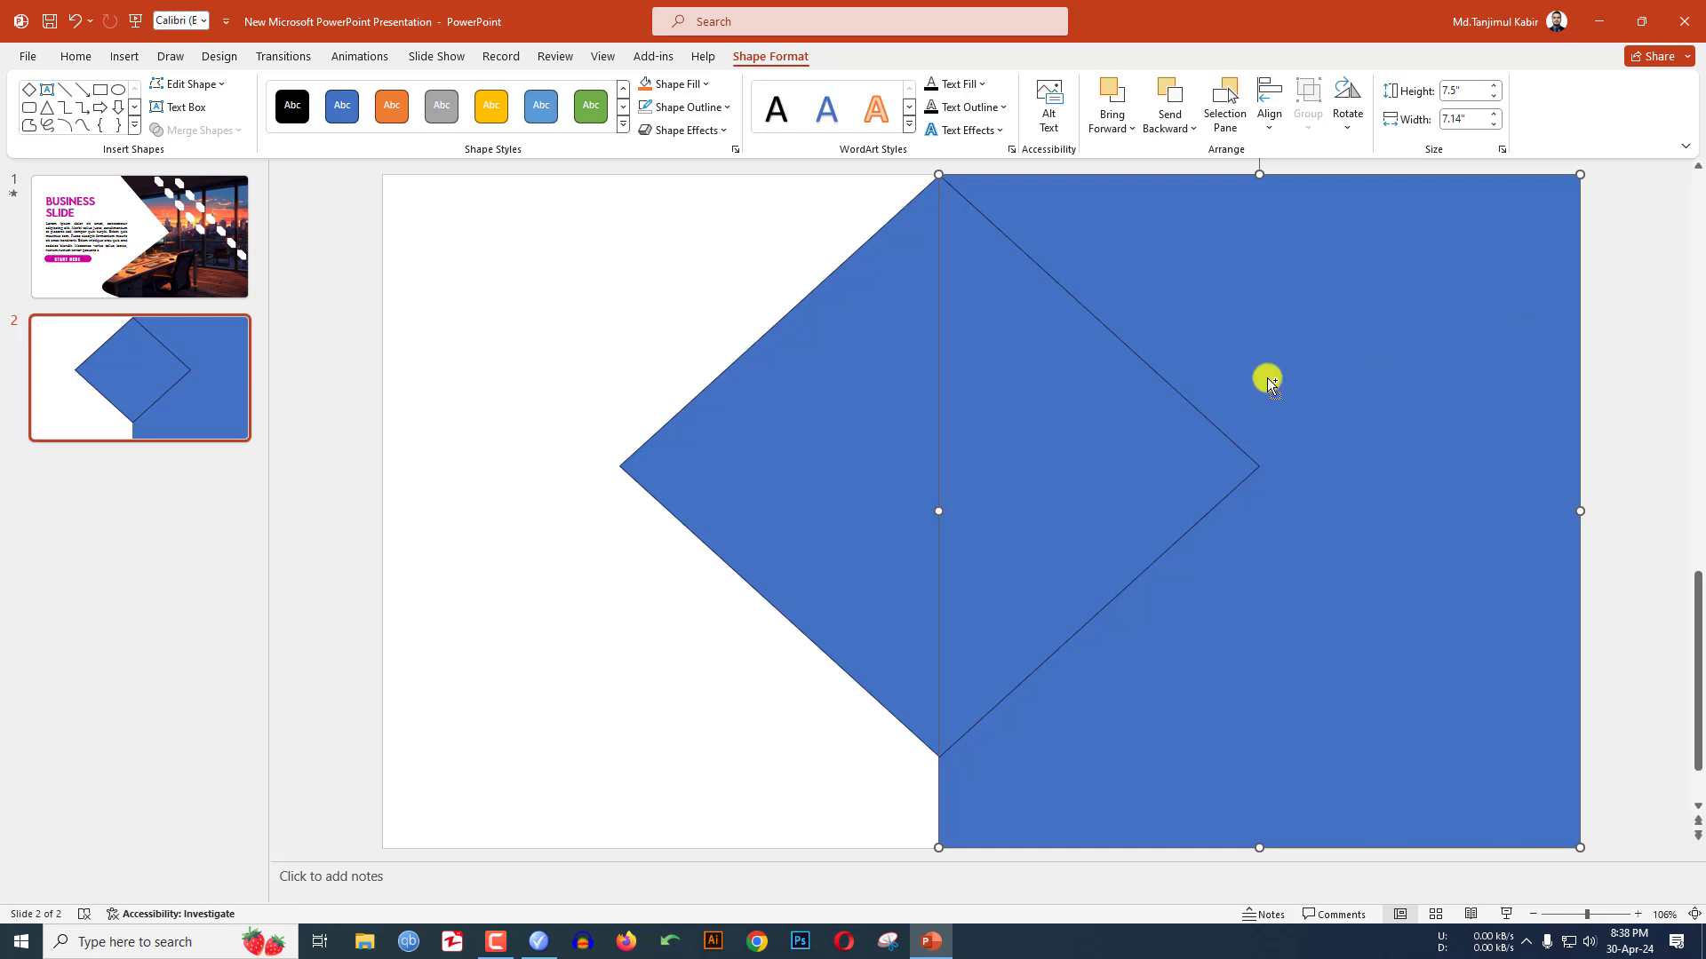
shift+click(817, 443)
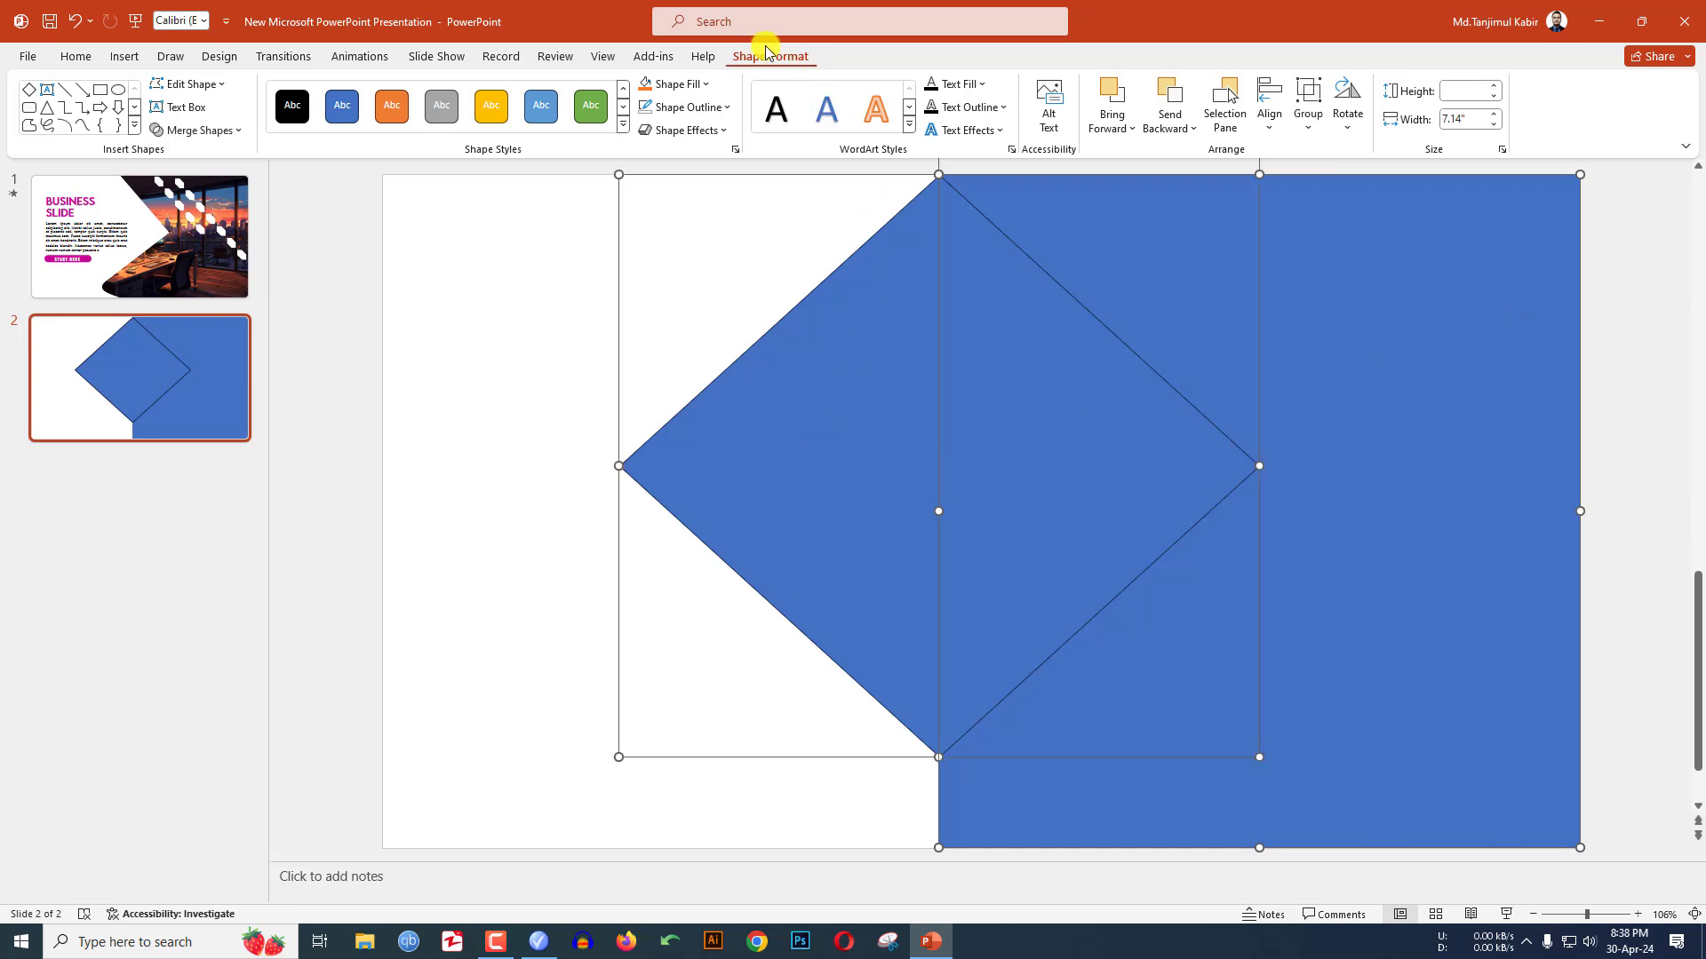
click(196, 131)
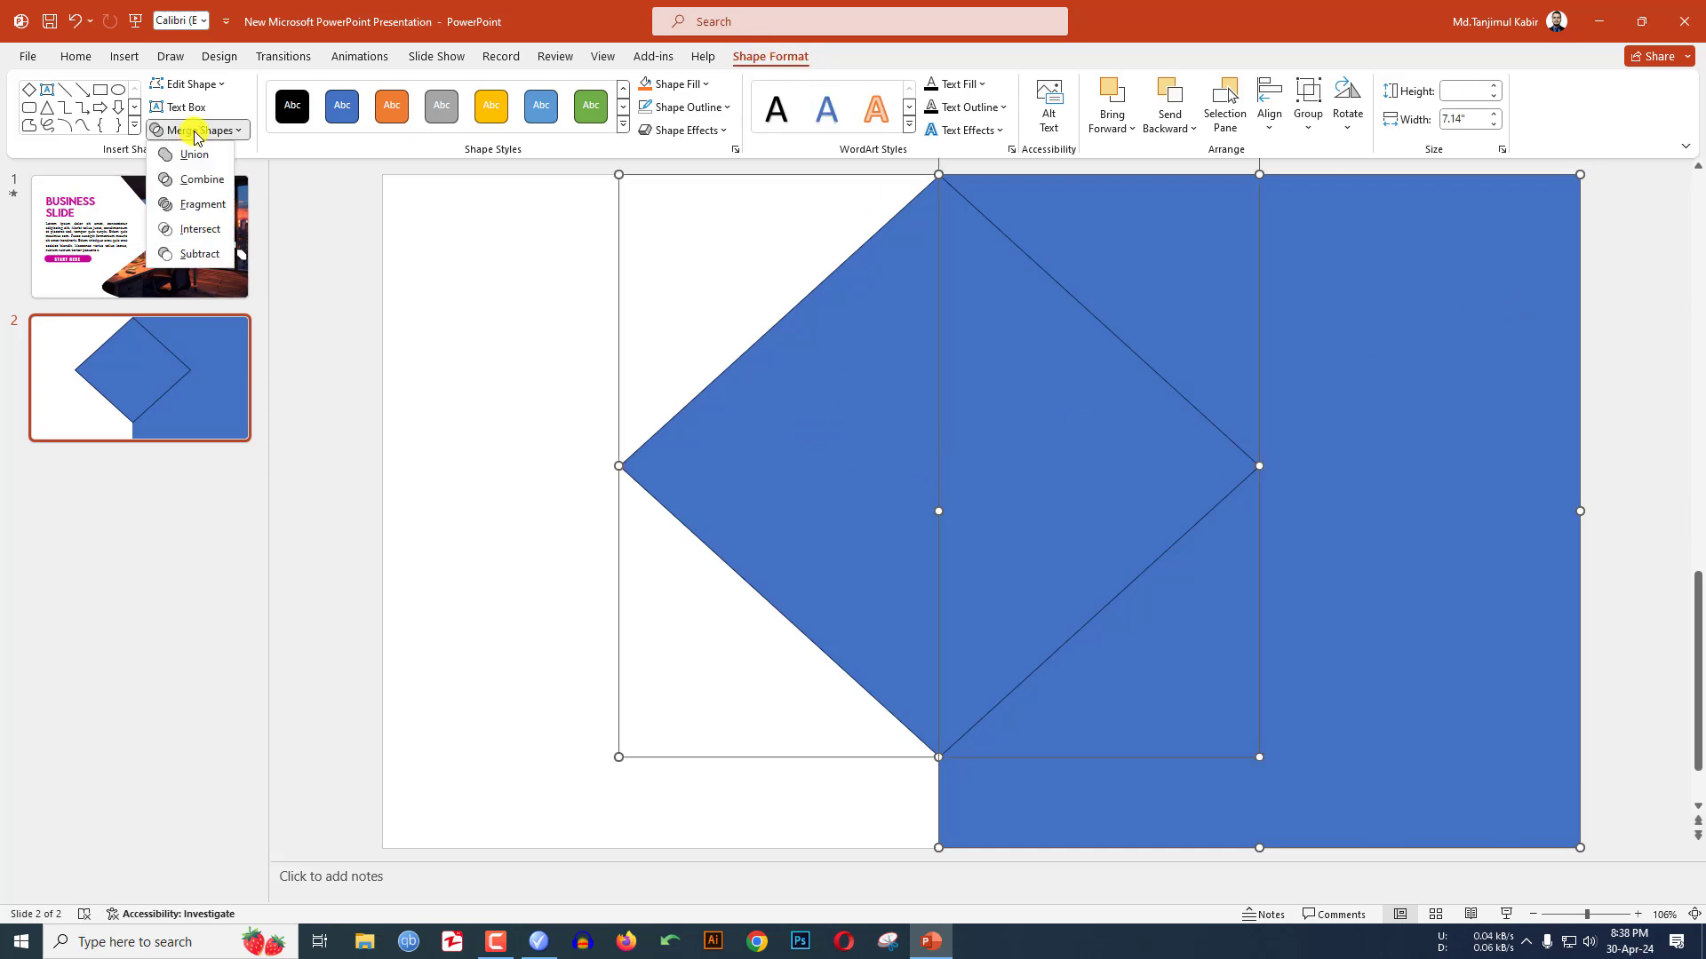
click(199, 254)
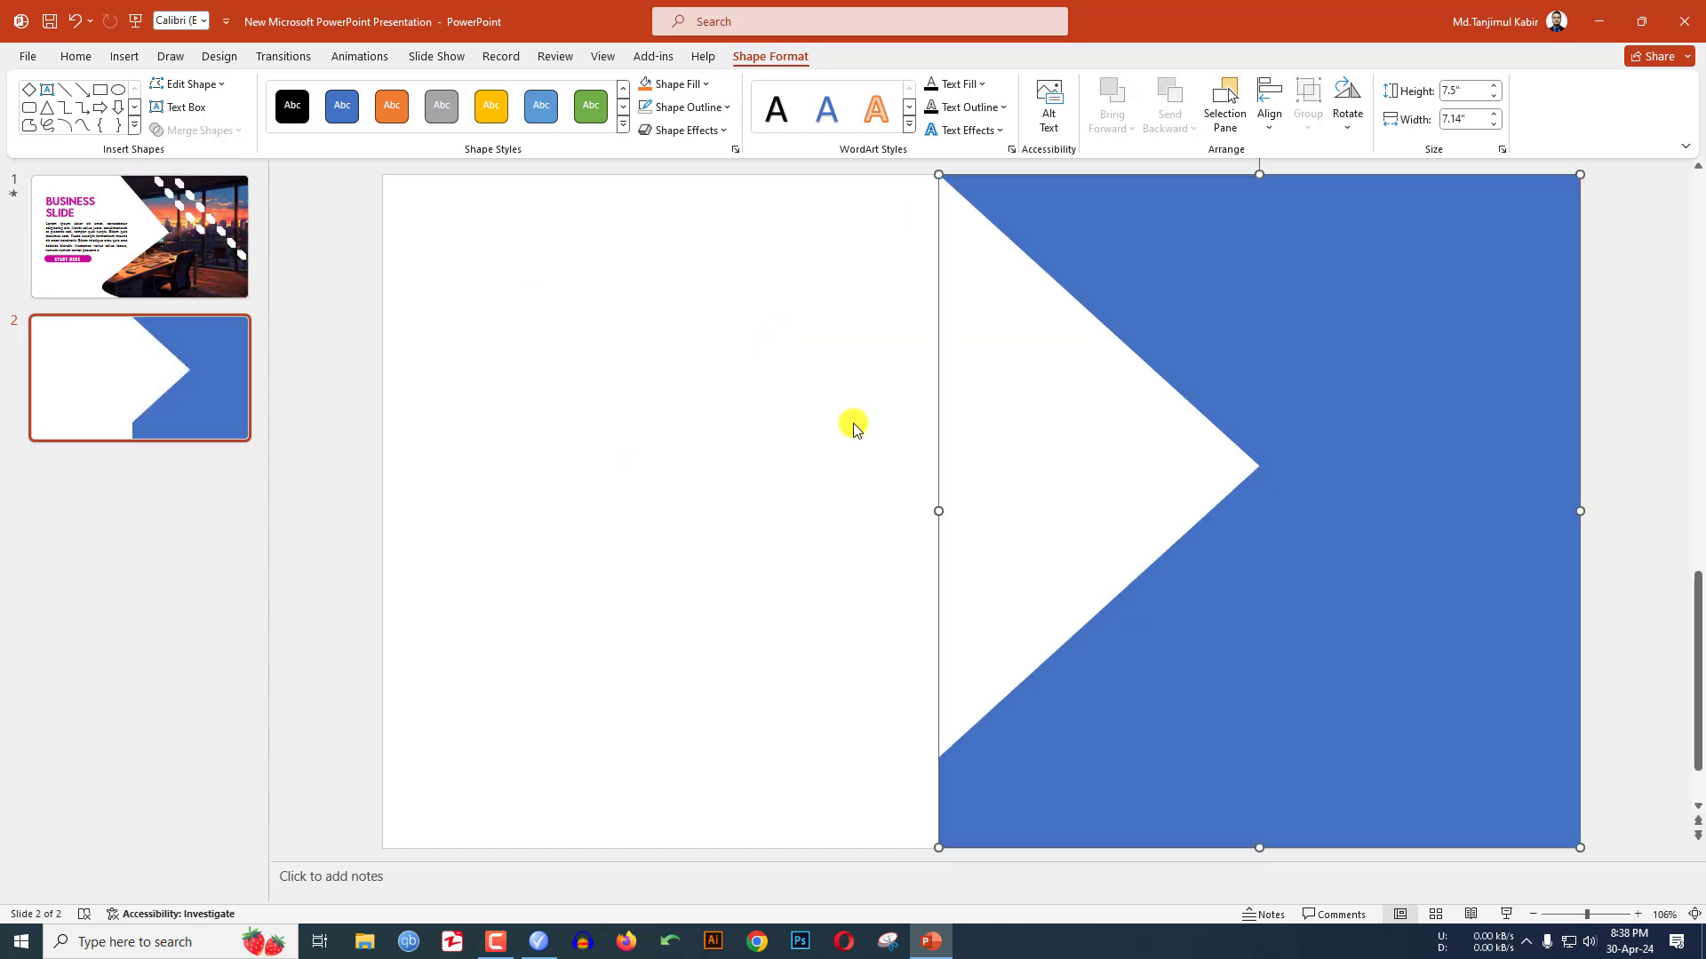
Step: Use Edit Points to bend the blue panel's lower-left vertex into an outward curved tail
right_click(1194, 579)
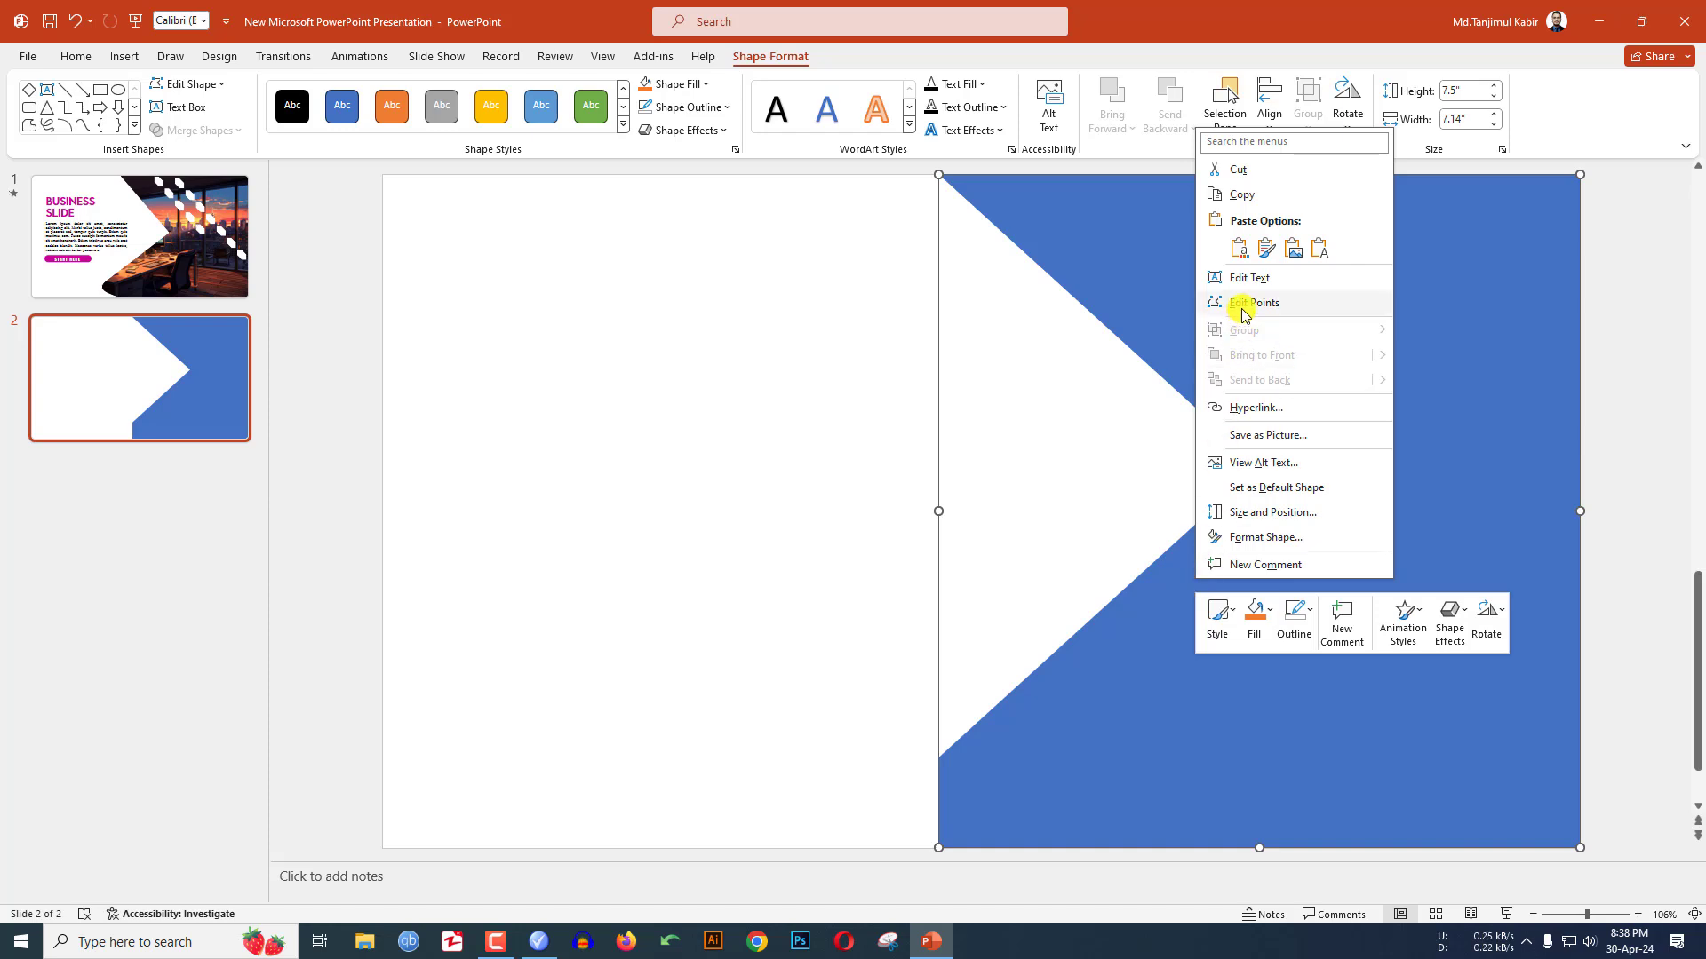
click(1240, 307)
click(940, 754)
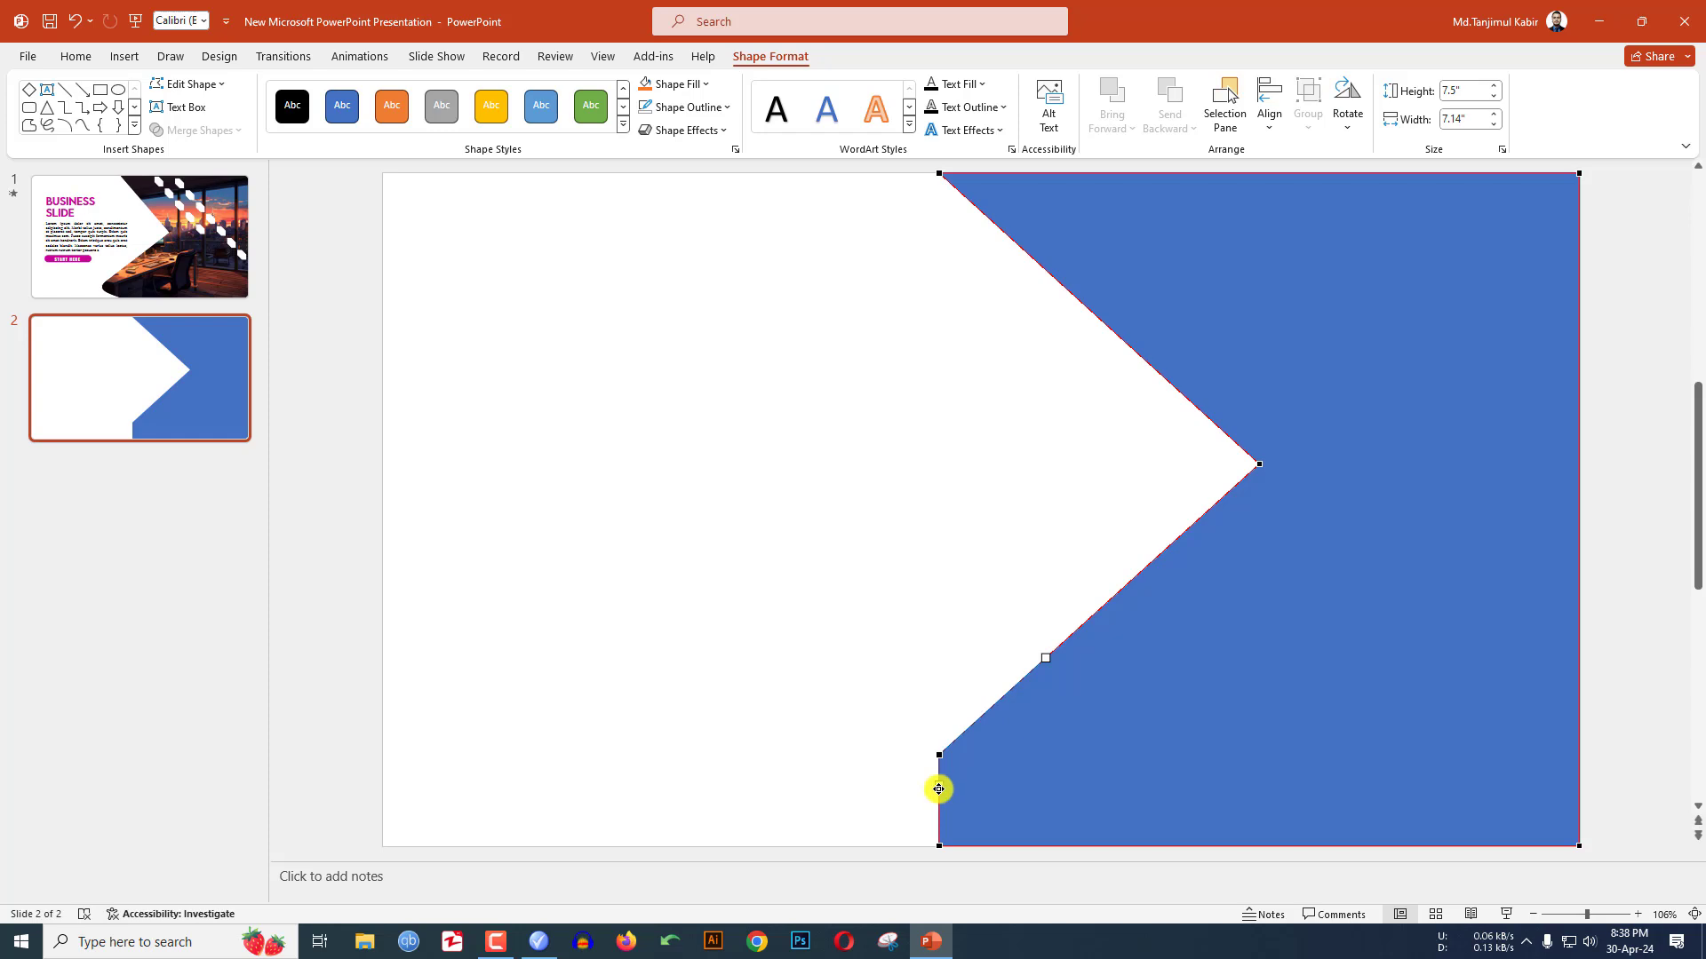
drag(935, 789, 823, 838)
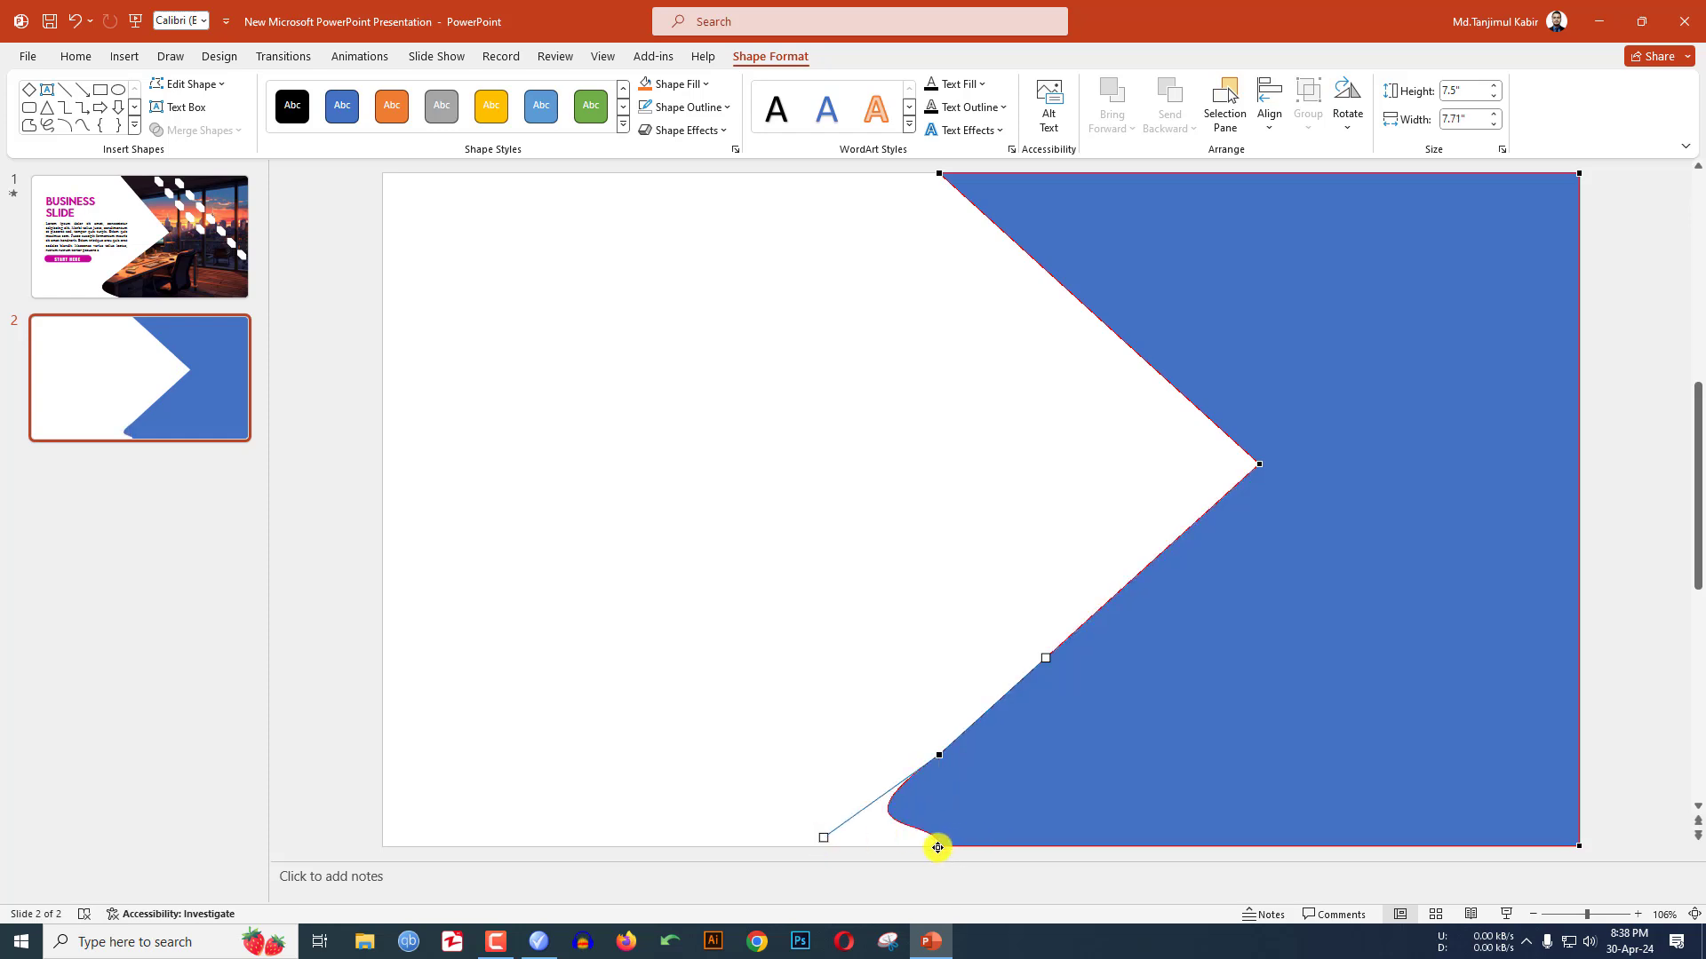
drag(937, 822, 851, 819)
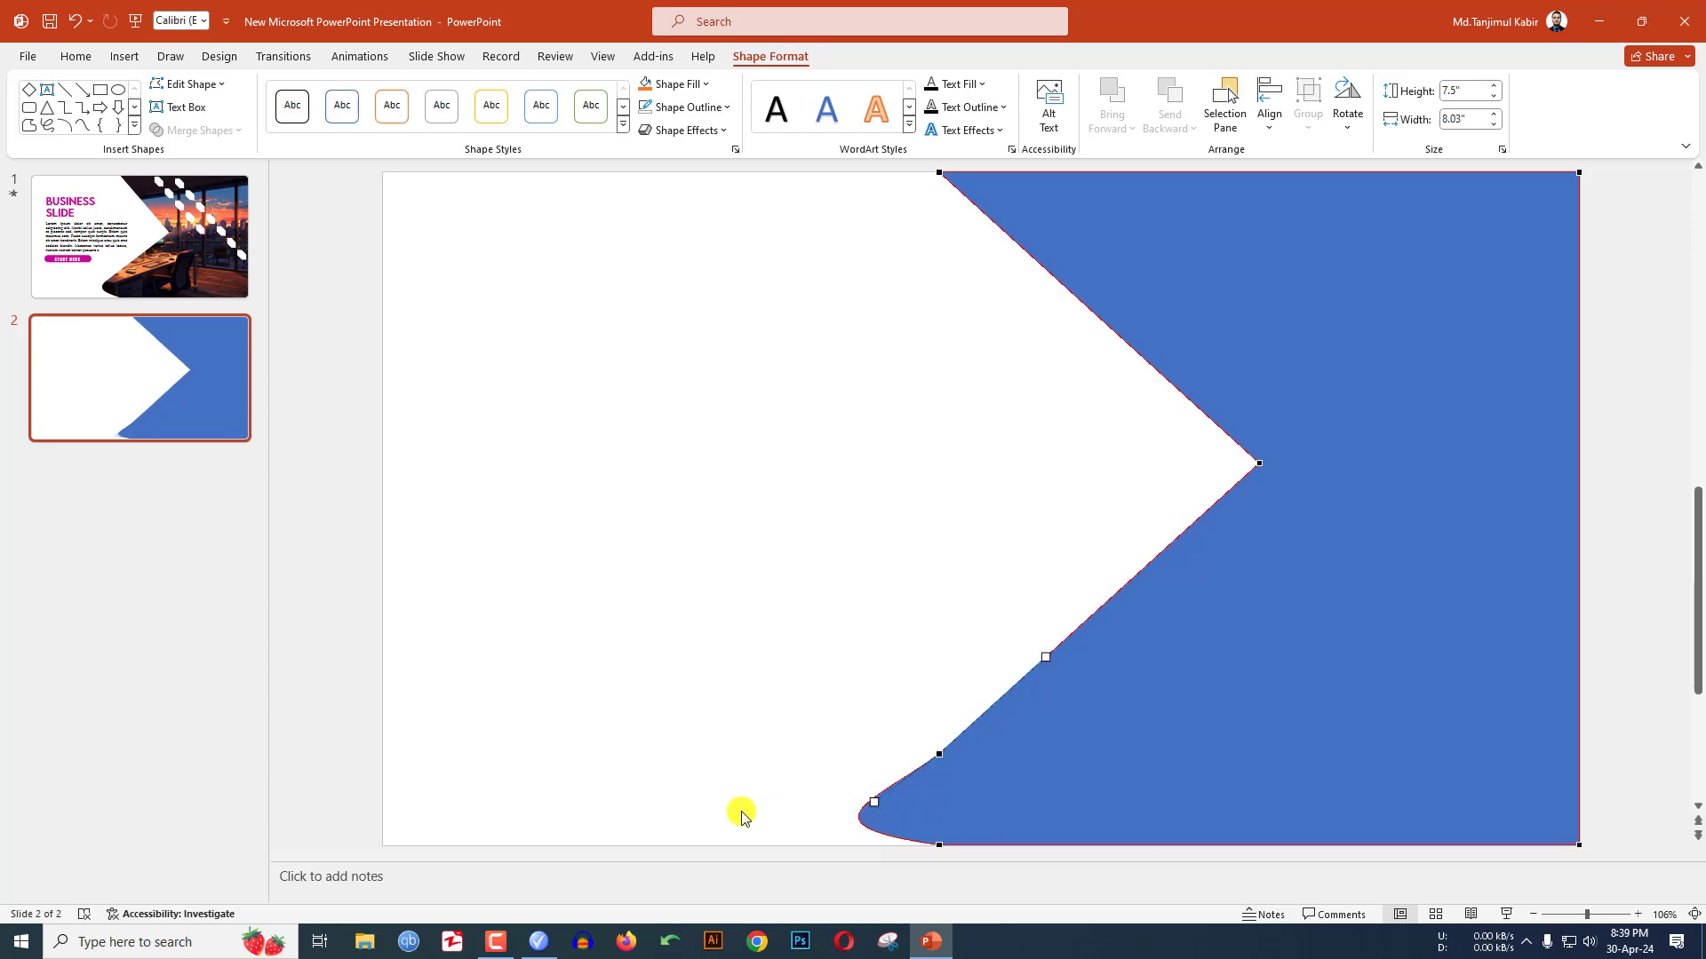
click(771, 799)
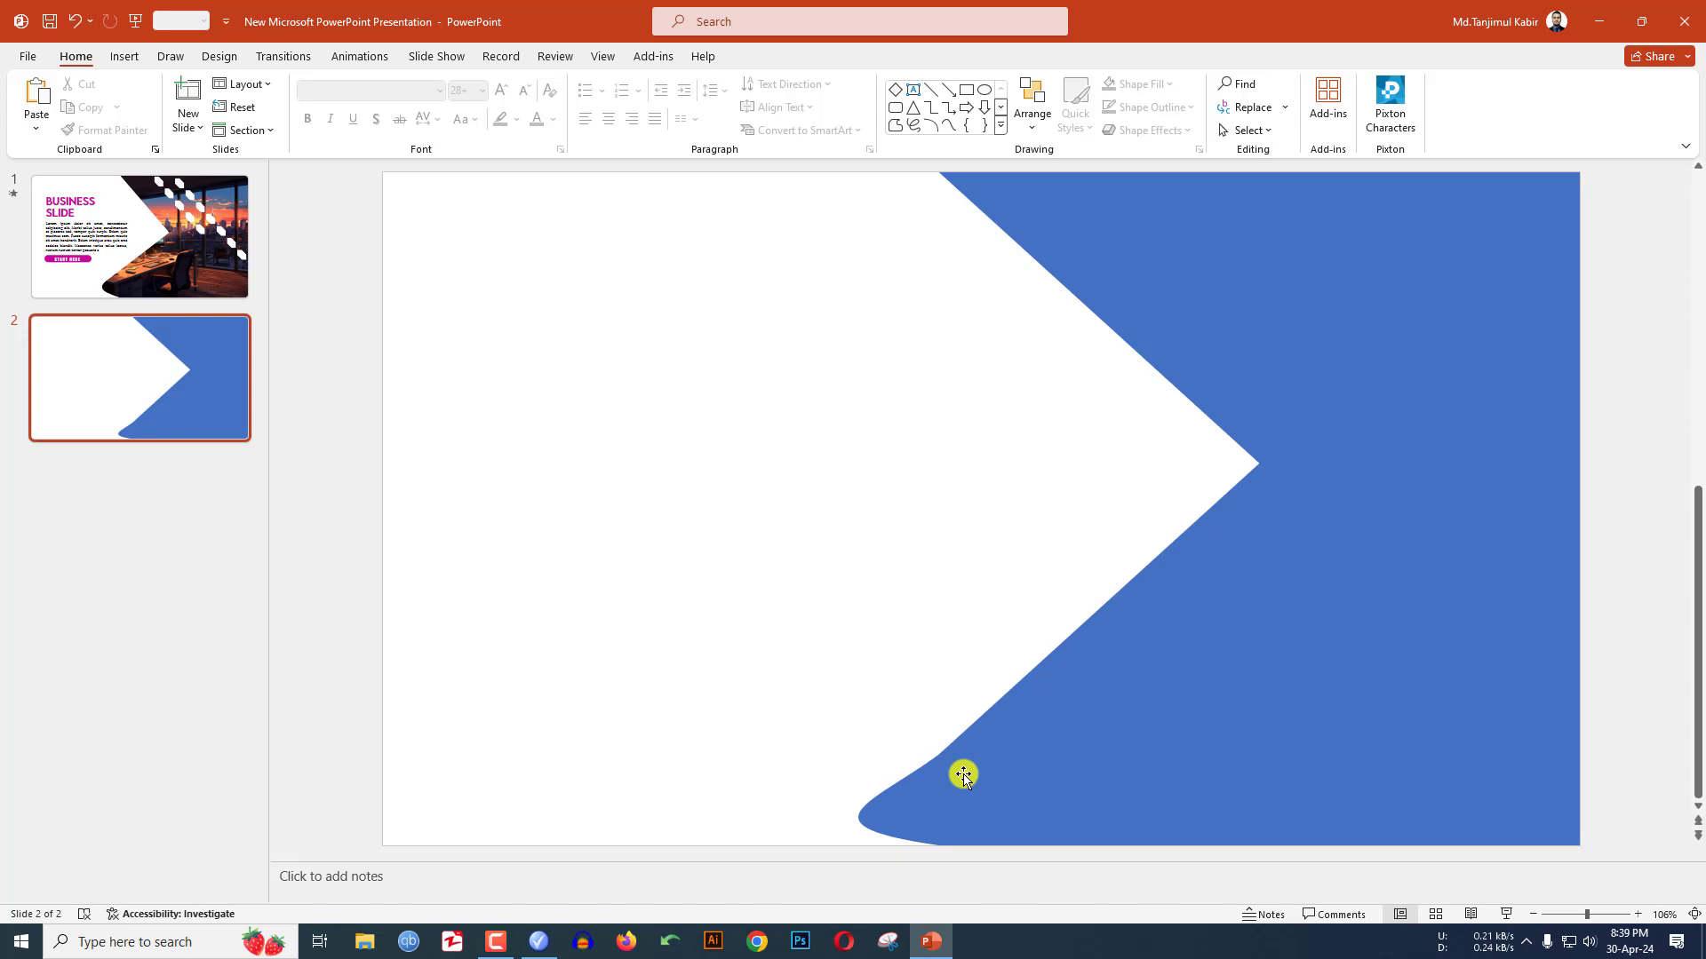
Step: Draw a small diagonal-corners snipped rectangle and duplicate it diagonally down the panel
click(129, 56)
click(299, 107)
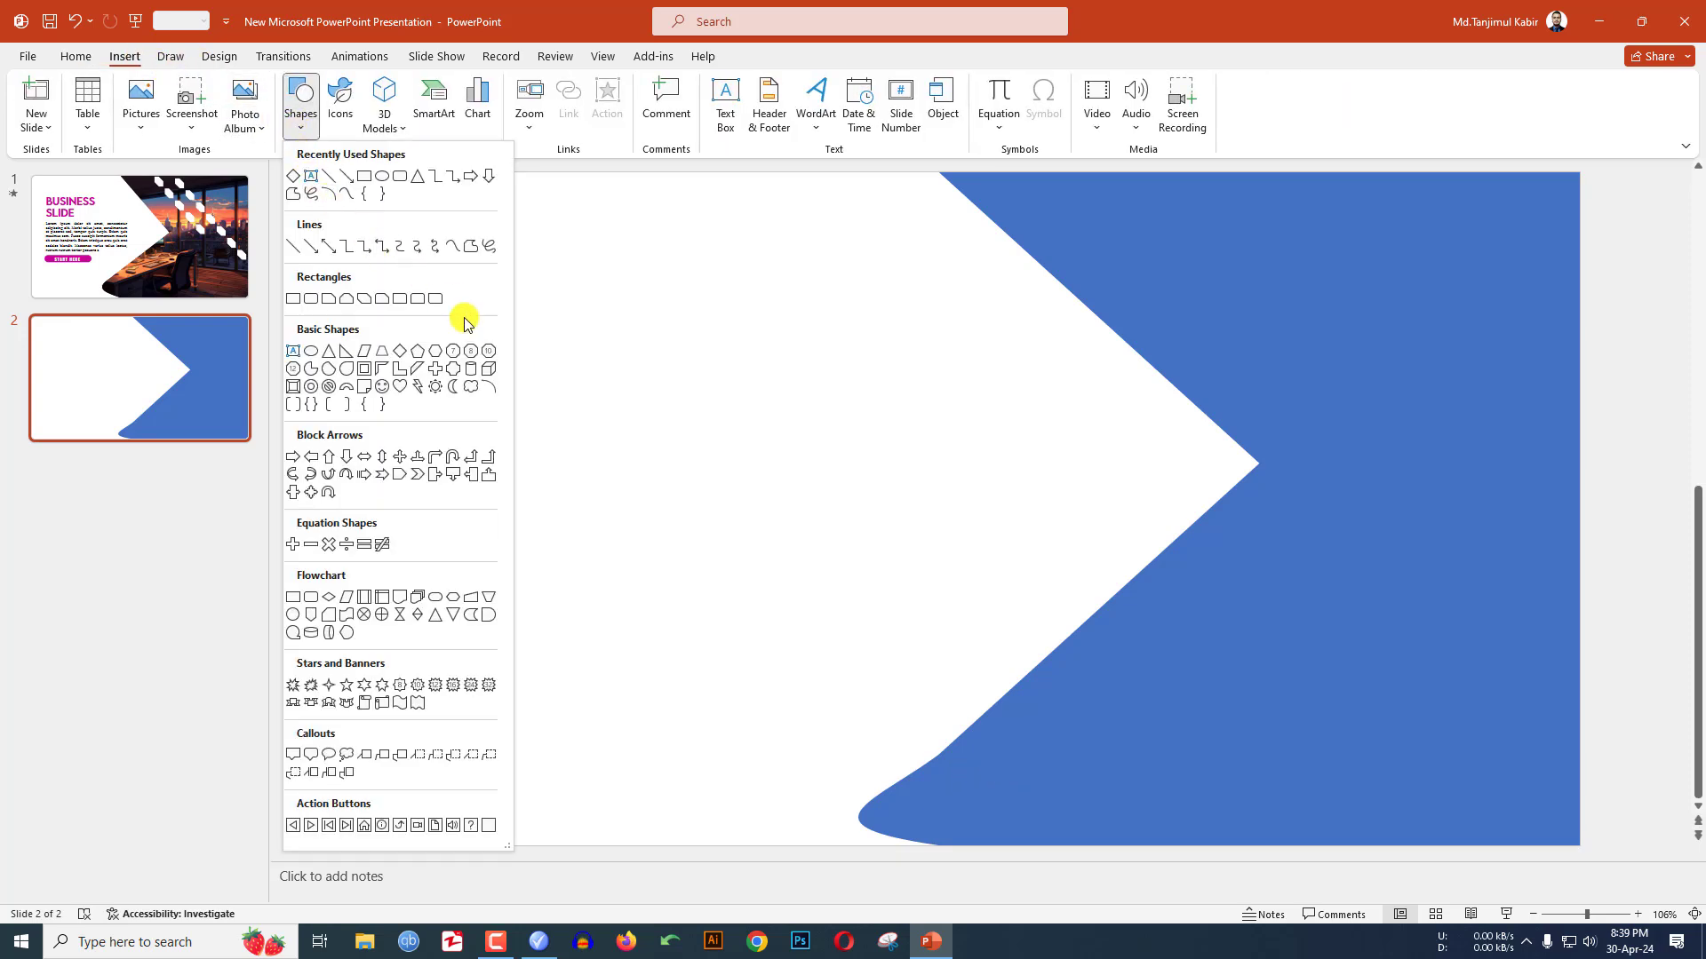
click(363, 303)
mouse_move(1233, 206)
mouse_down()
mouse_move(1312, 284)
mouse_move(1256, 258)
mouse_move(1286, 216)
mouse_move(1224, 211)
mouse_up()
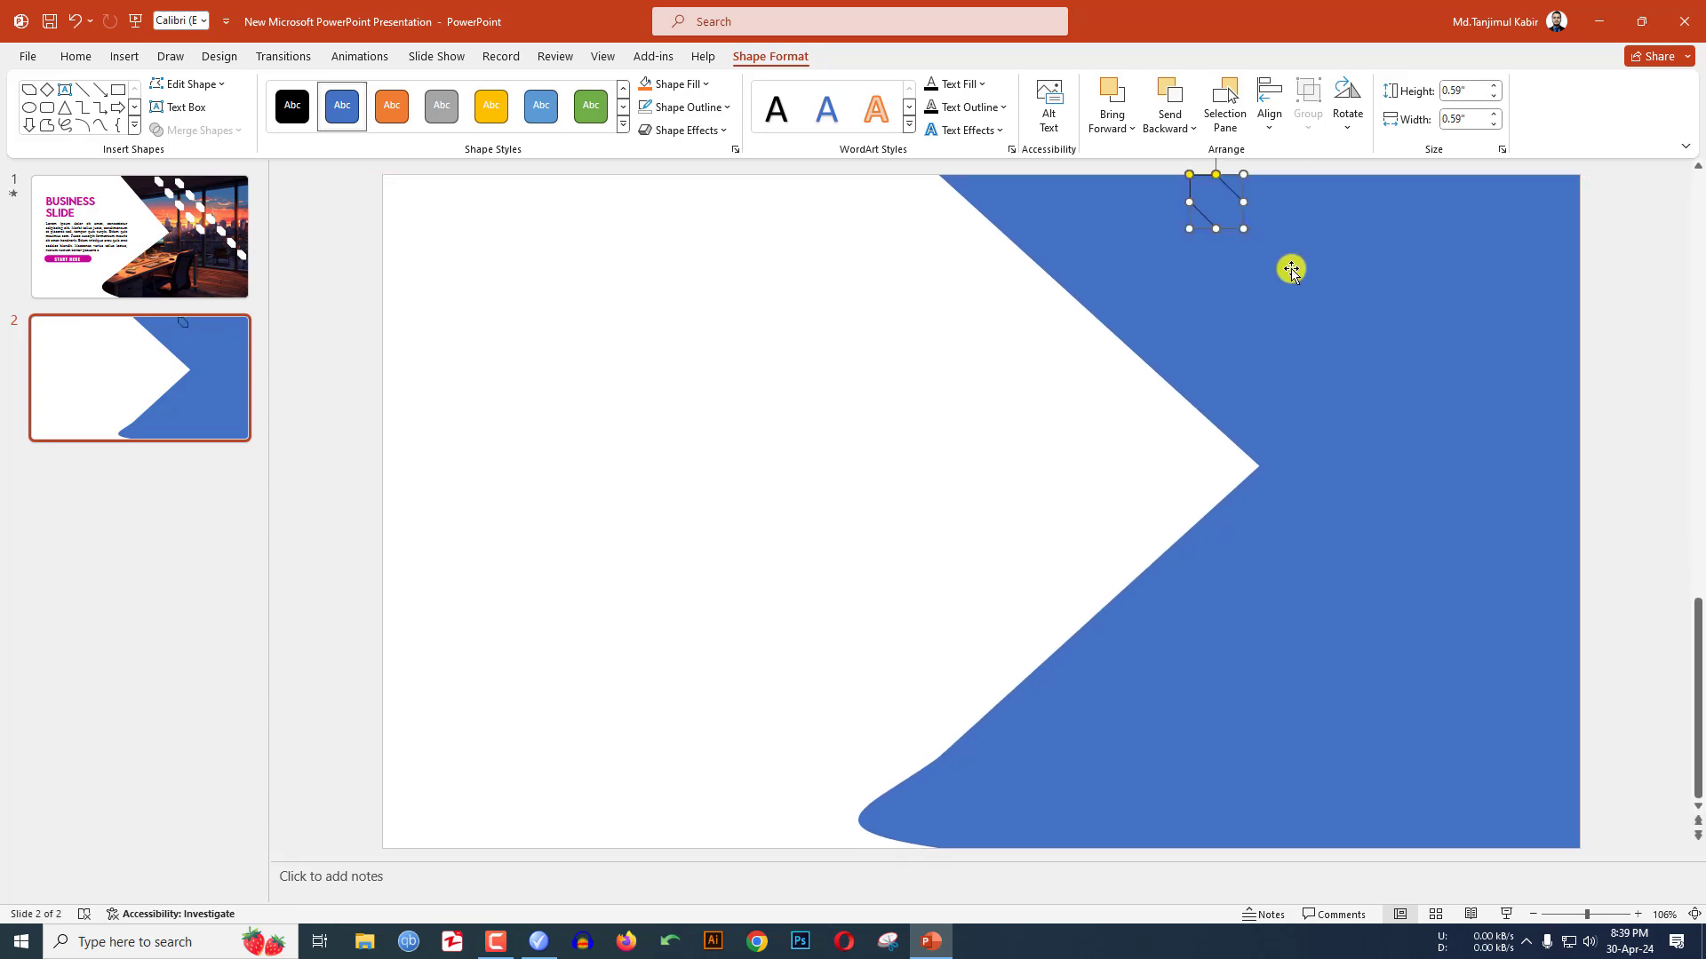
drag(1215, 205, 1279, 272)
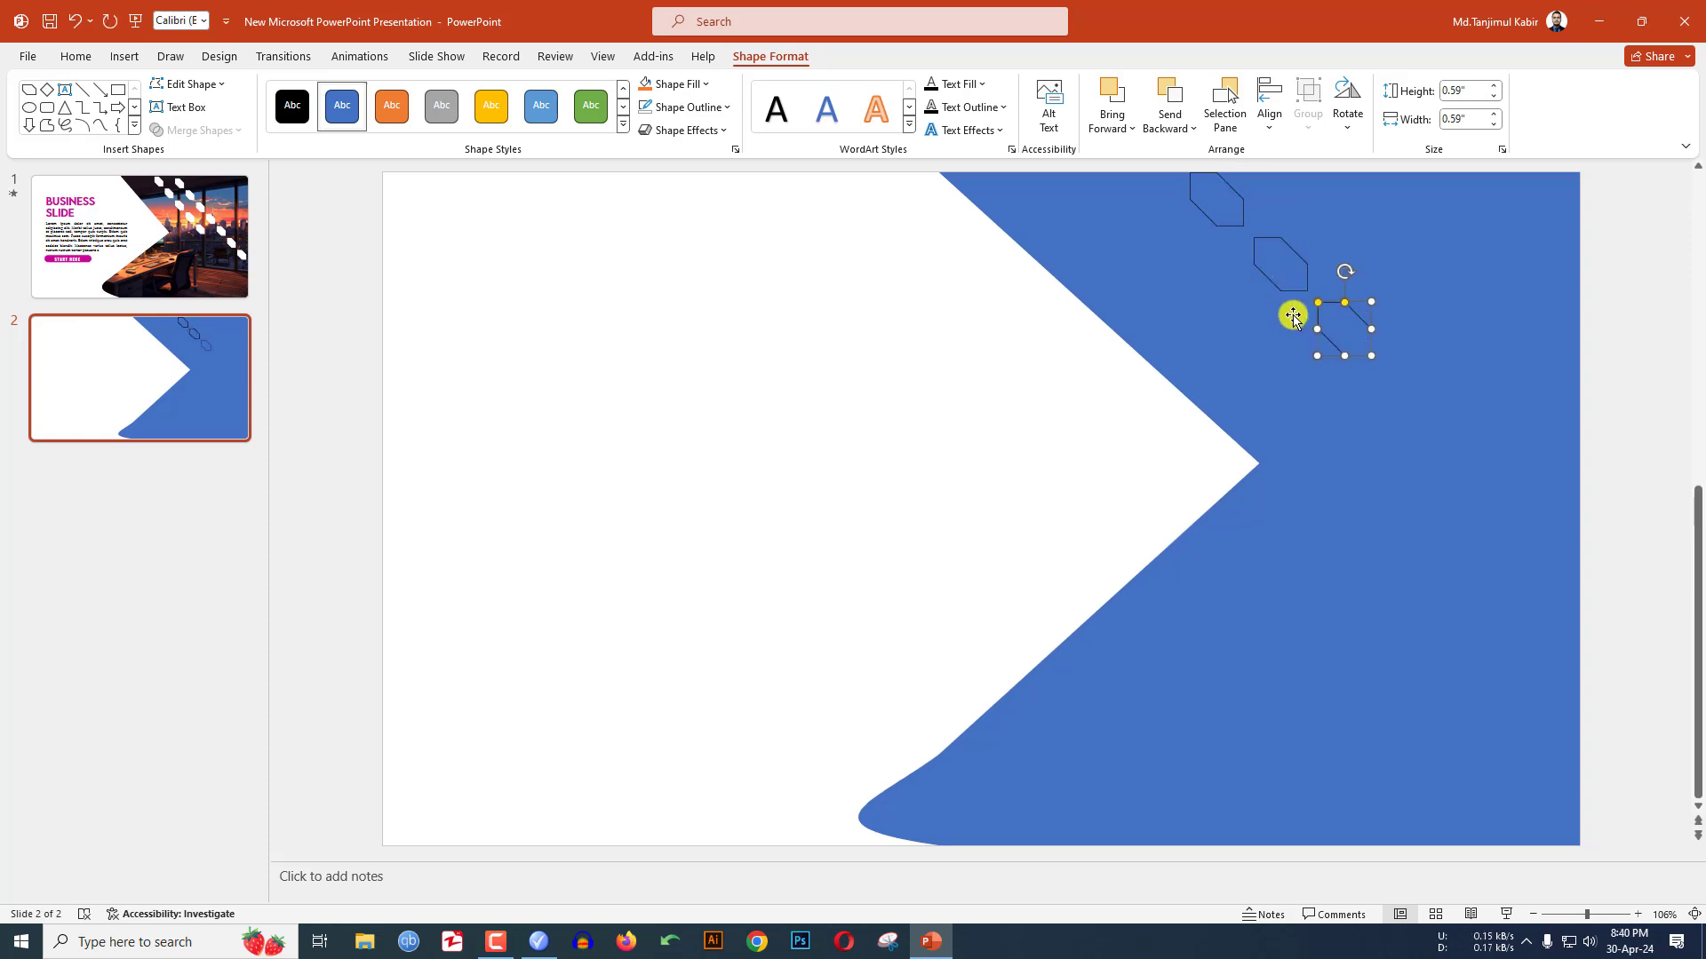
Step: Copy the diagonal row of snipped rectangles rightward and delete one extra rectangle
click(1615, 356)
drag(1646, 582, 1182, 164)
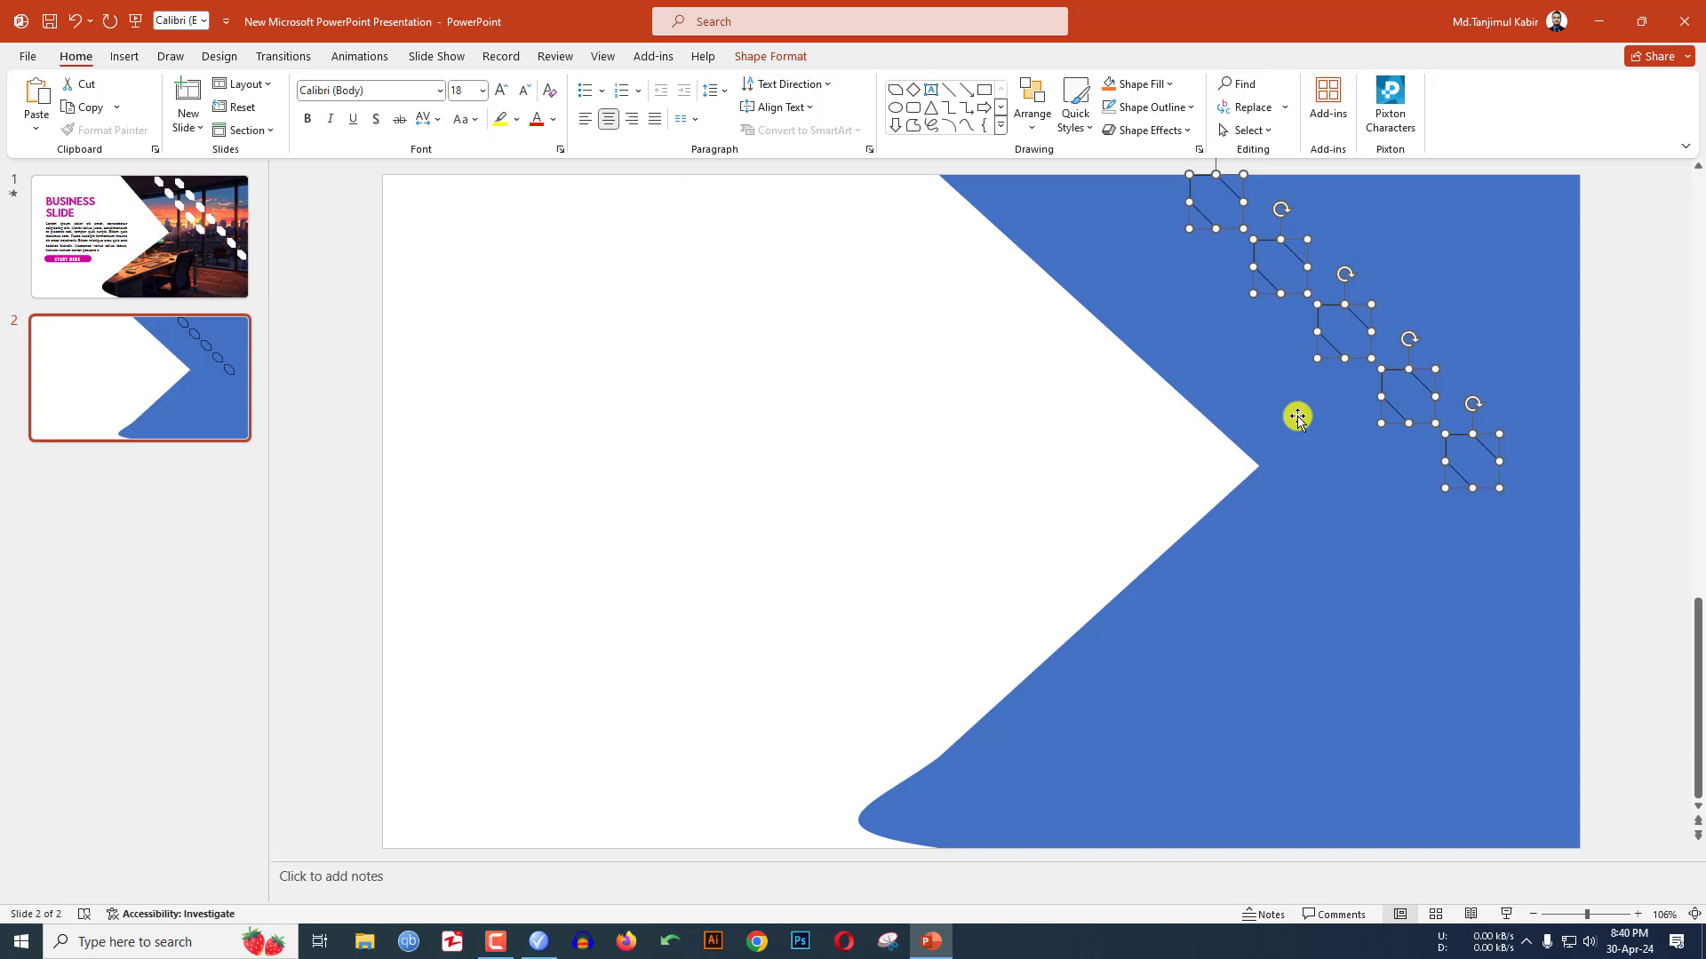
drag(1359, 335, 1439, 316)
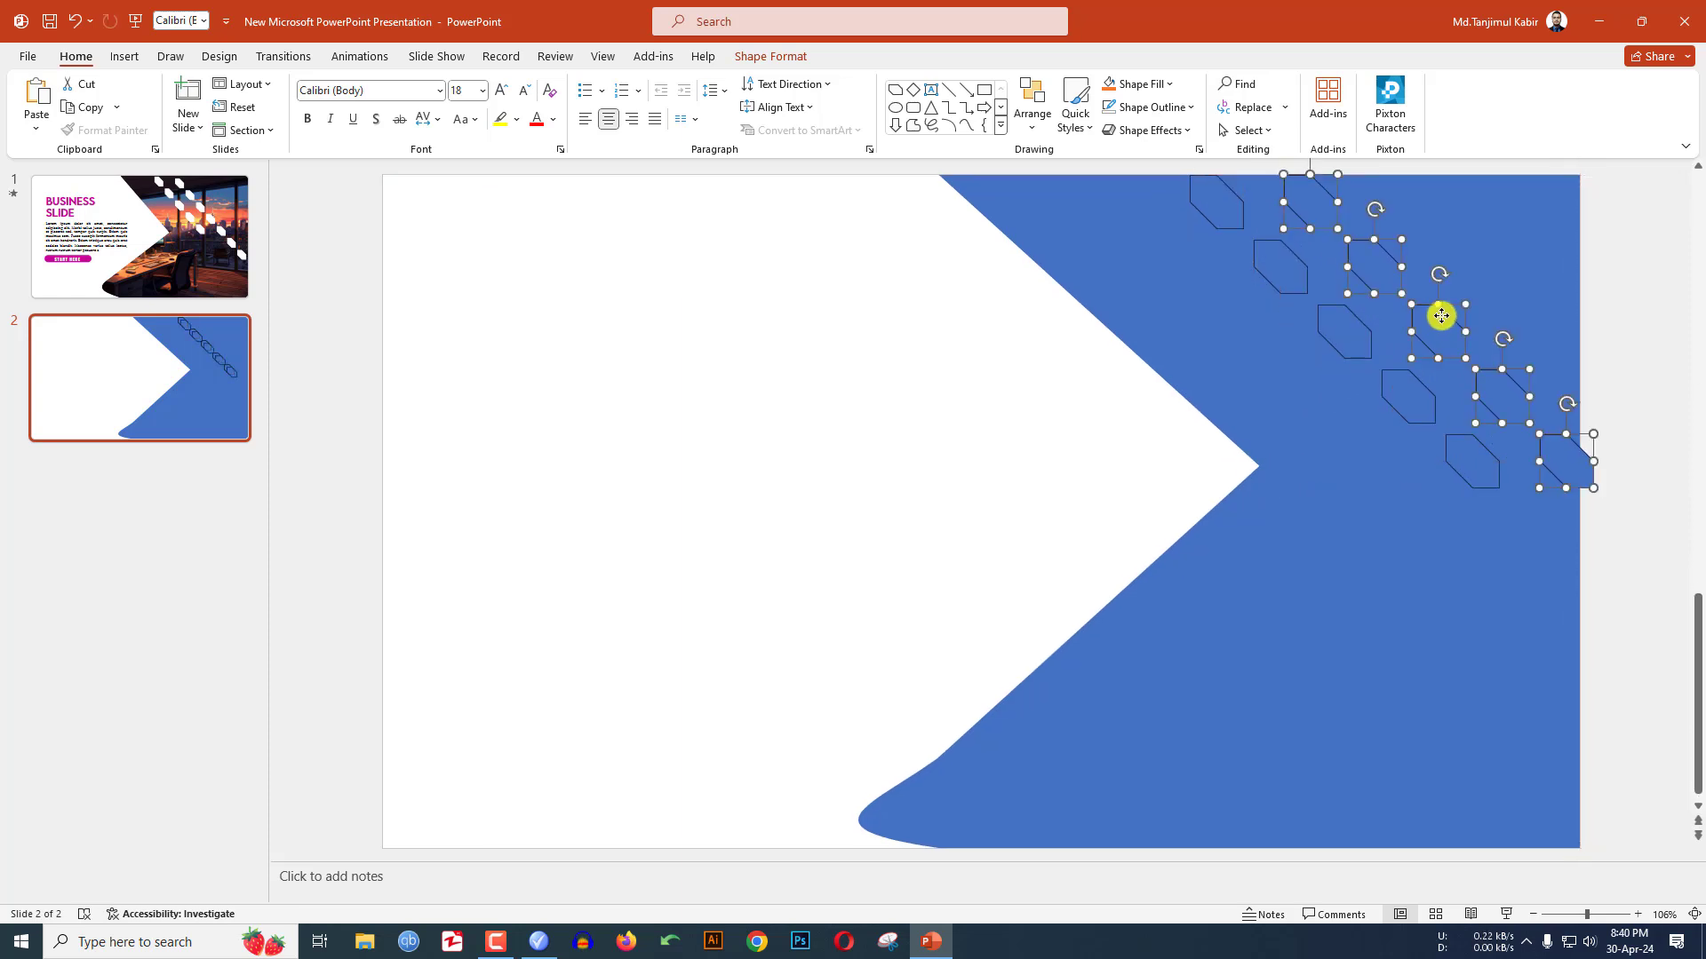
click(1474, 458)
key(Delete)
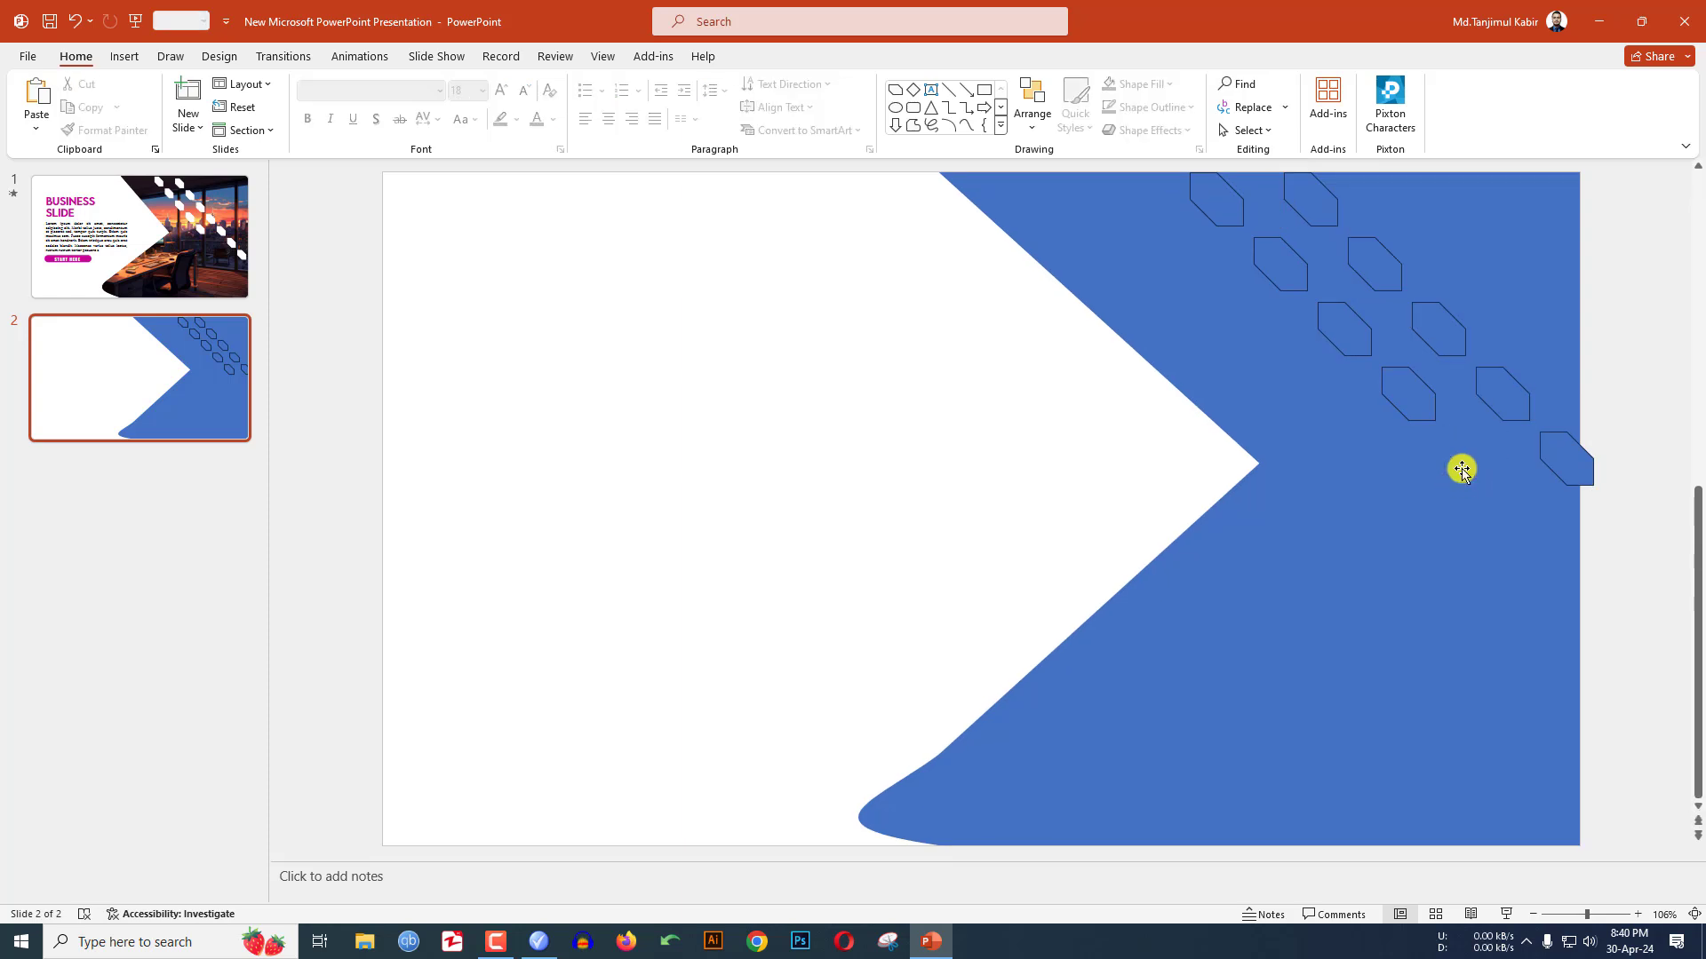
Step: Subtract all the snipped rectangles from the blue panel with Merge Shapes
click(1523, 293)
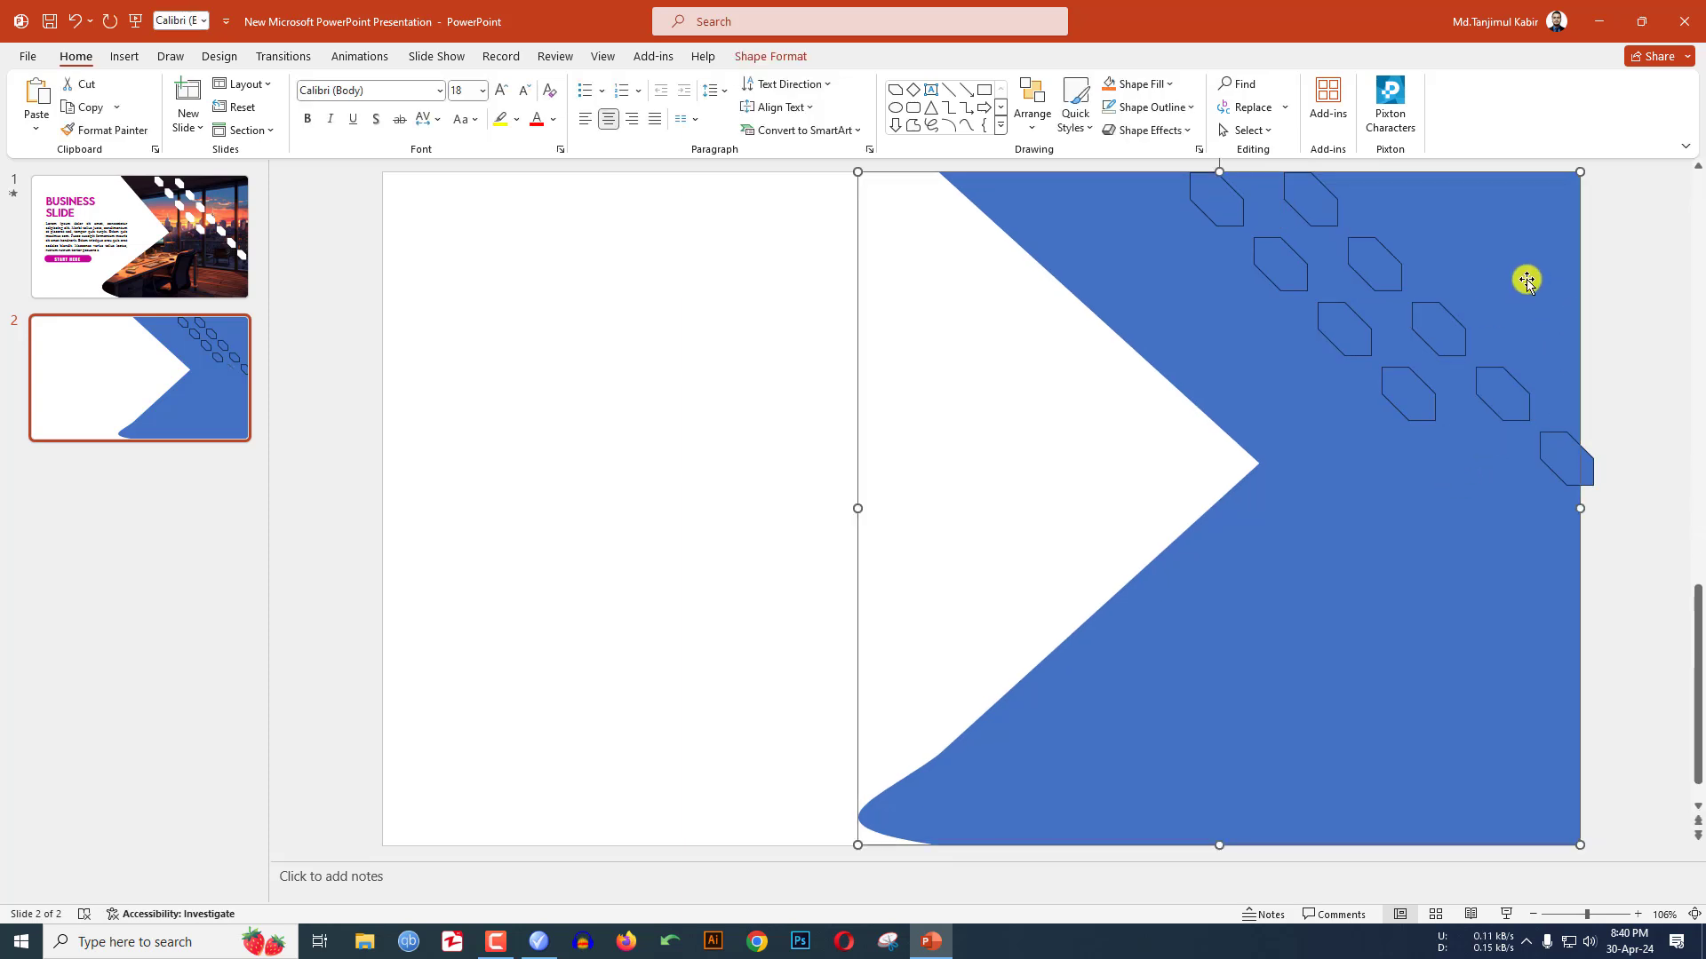
shift+click(1313, 213)
shift+click(1380, 273)
shift+click(1445, 345)
shift+click(1501, 404)
shift+click(1570, 480)
shift+click(1408, 394)
shift+click(1344, 329)
shift+click(1280, 264)
shift+click(1216, 199)
click(770, 56)
click(229, 135)
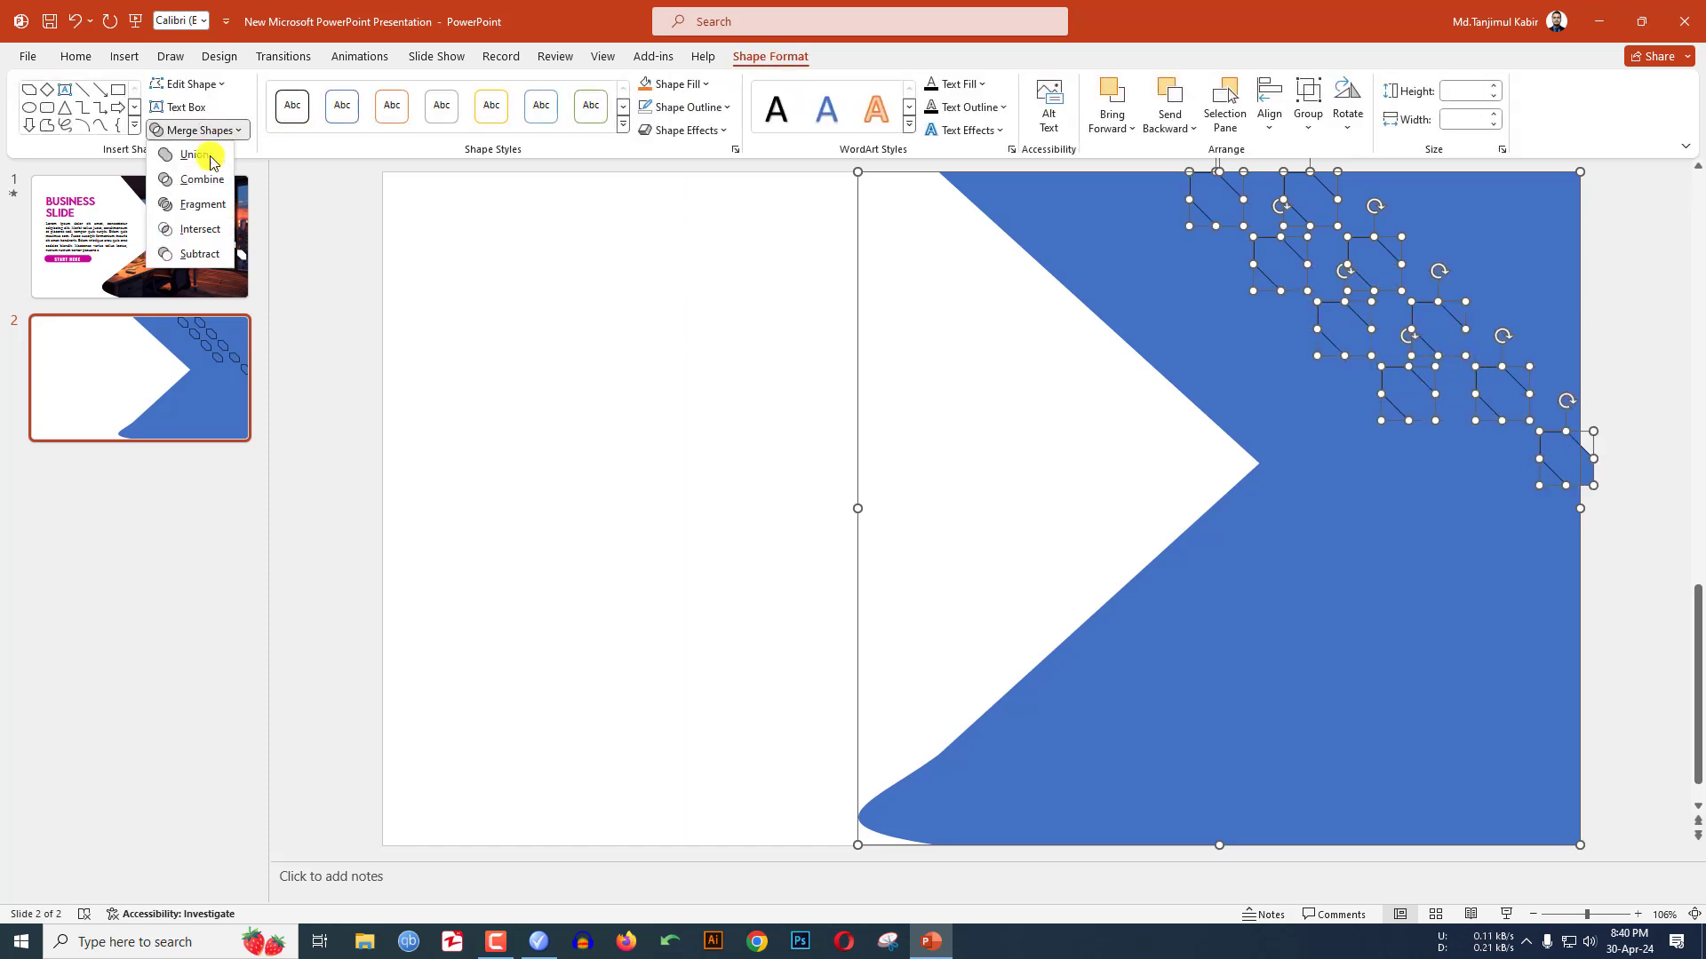
click(202, 257)
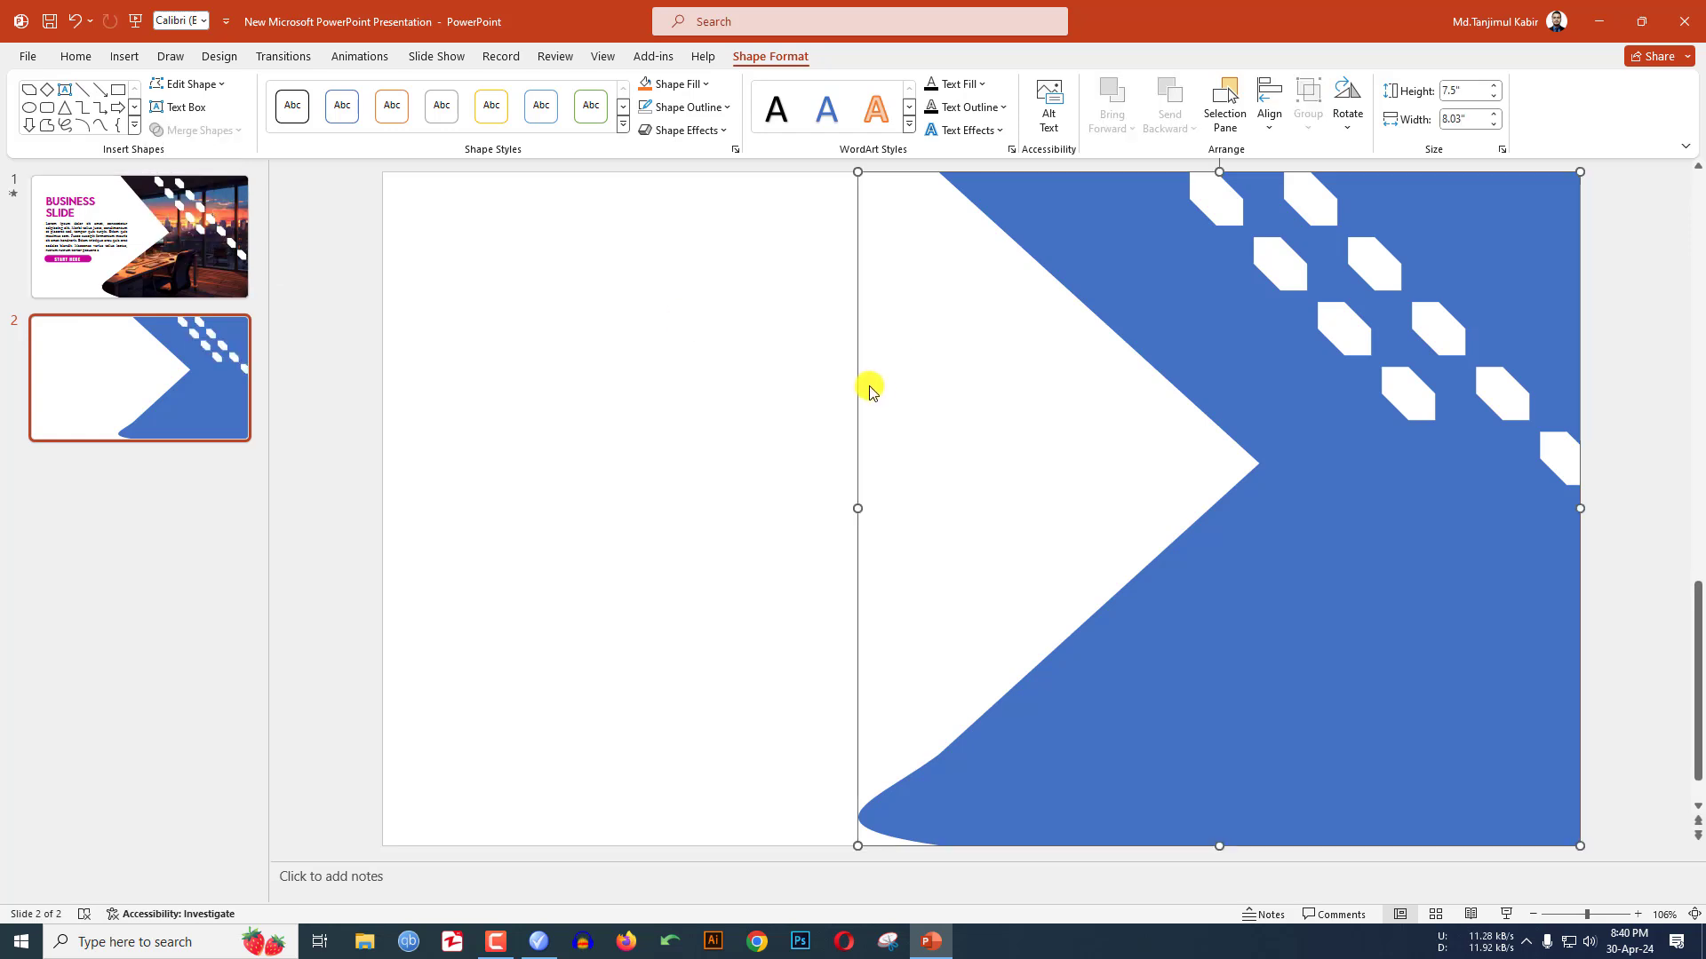
click(119, 59)
Step: Insert the office cartoon picture from the Downloads folder
click(140, 102)
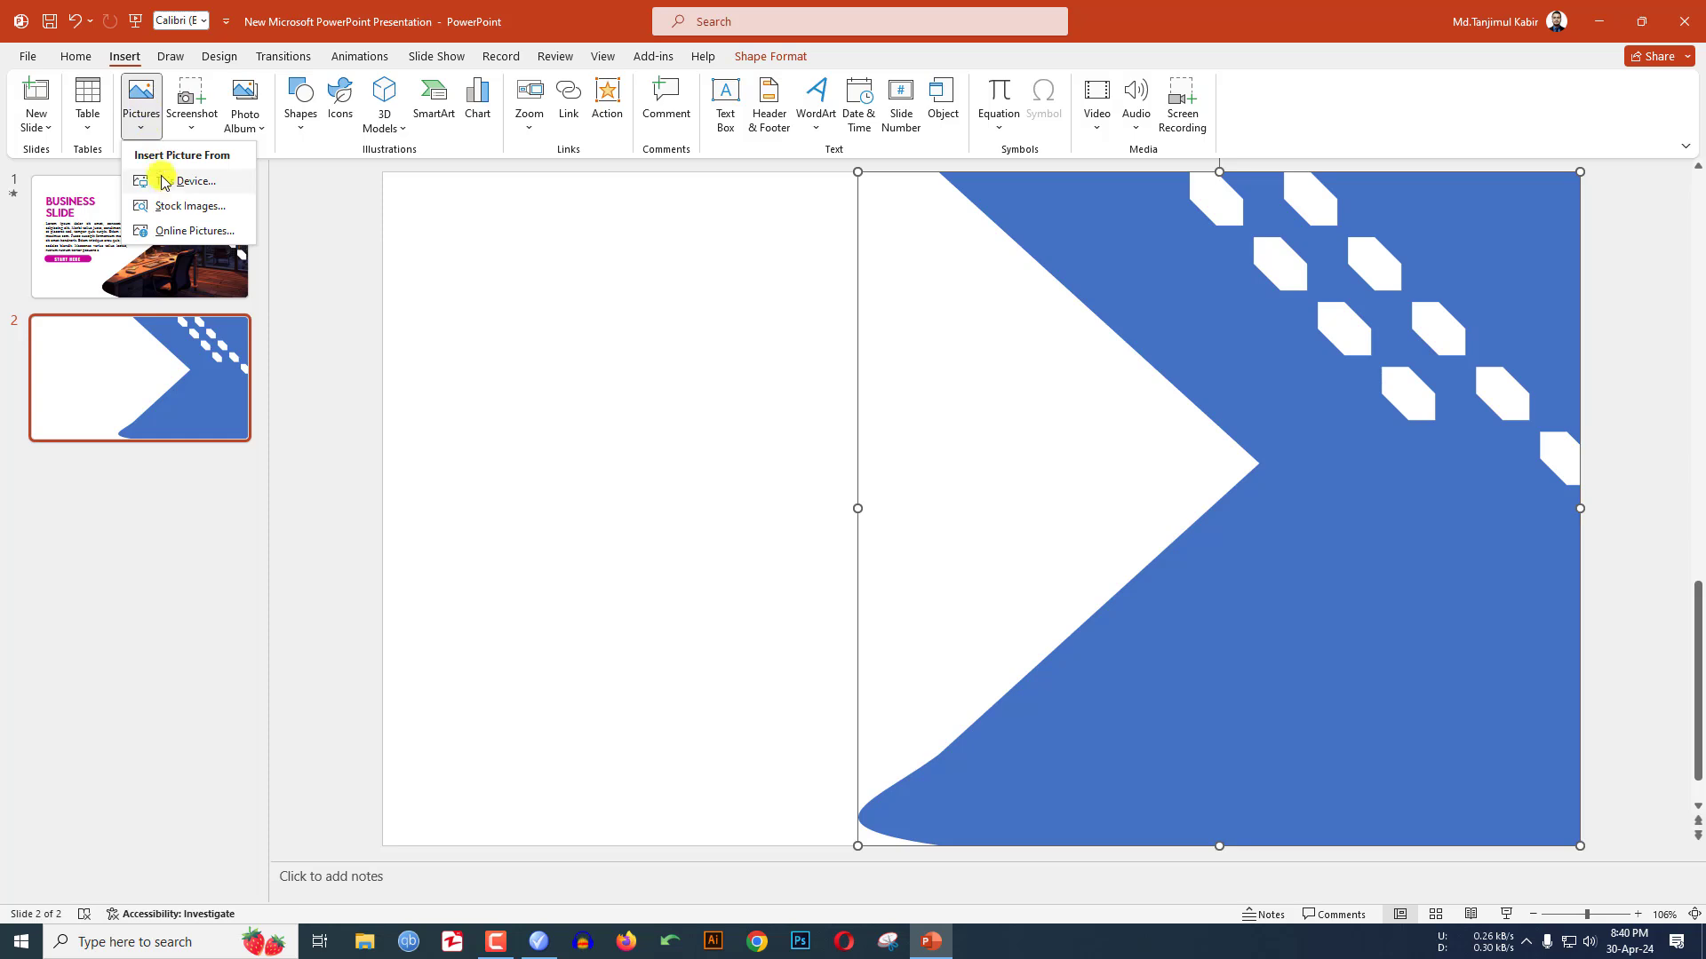
click(172, 184)
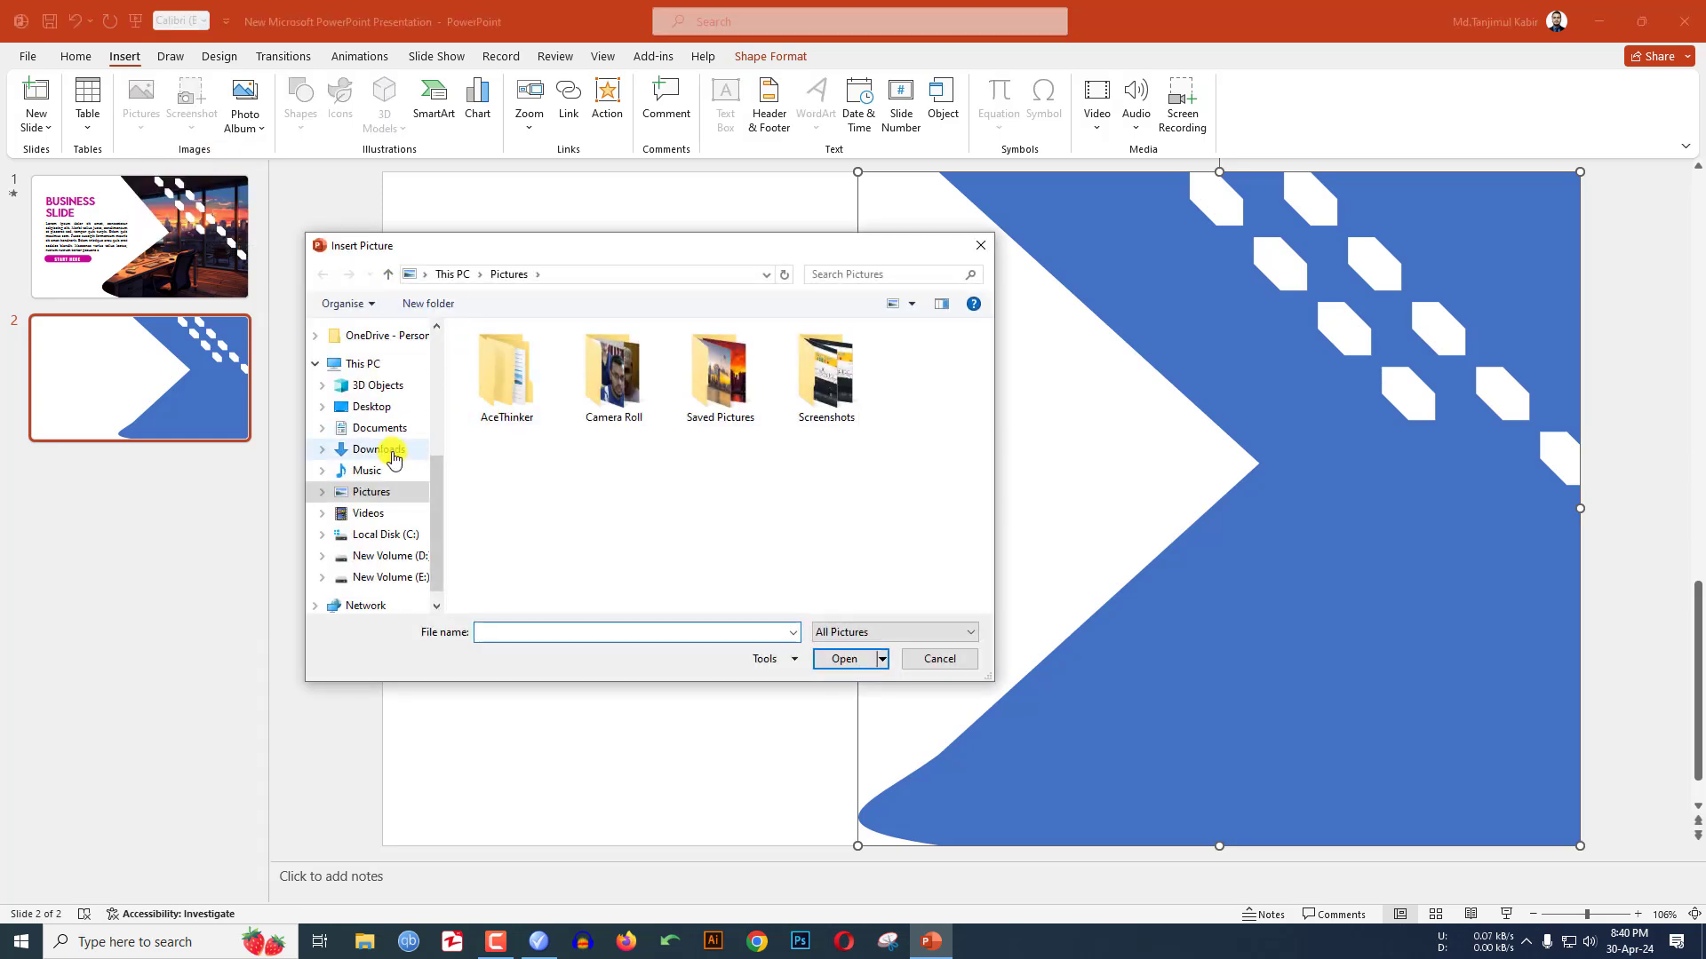
click(386, 451)
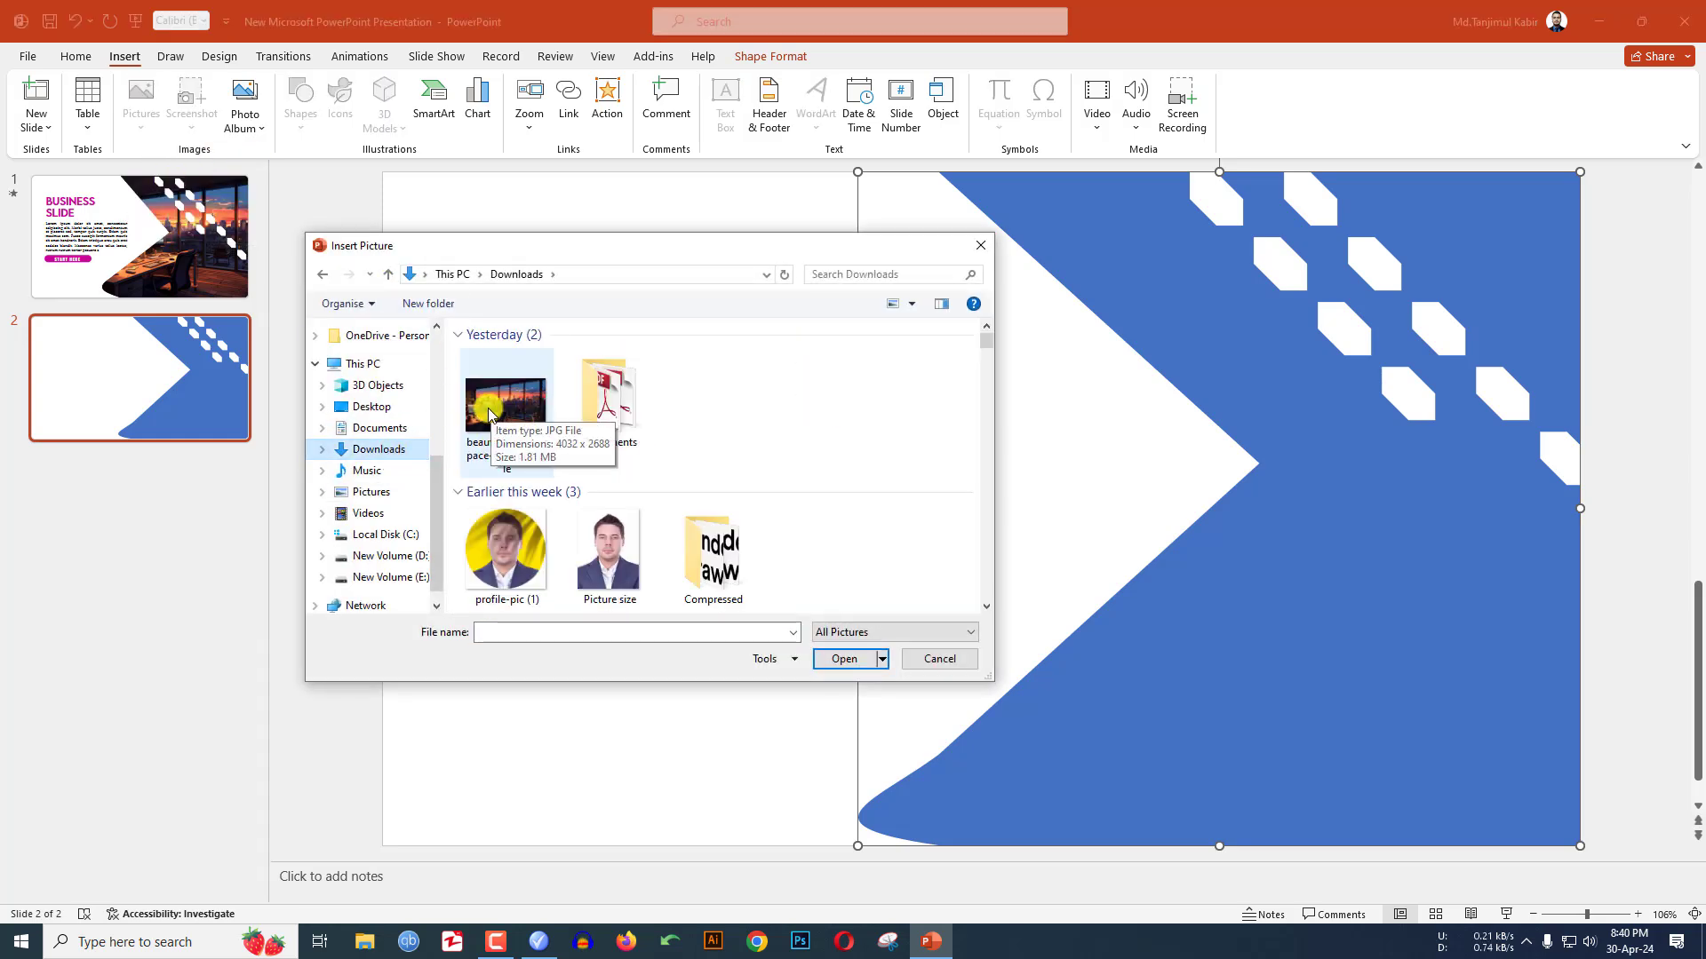
click(486, 407)
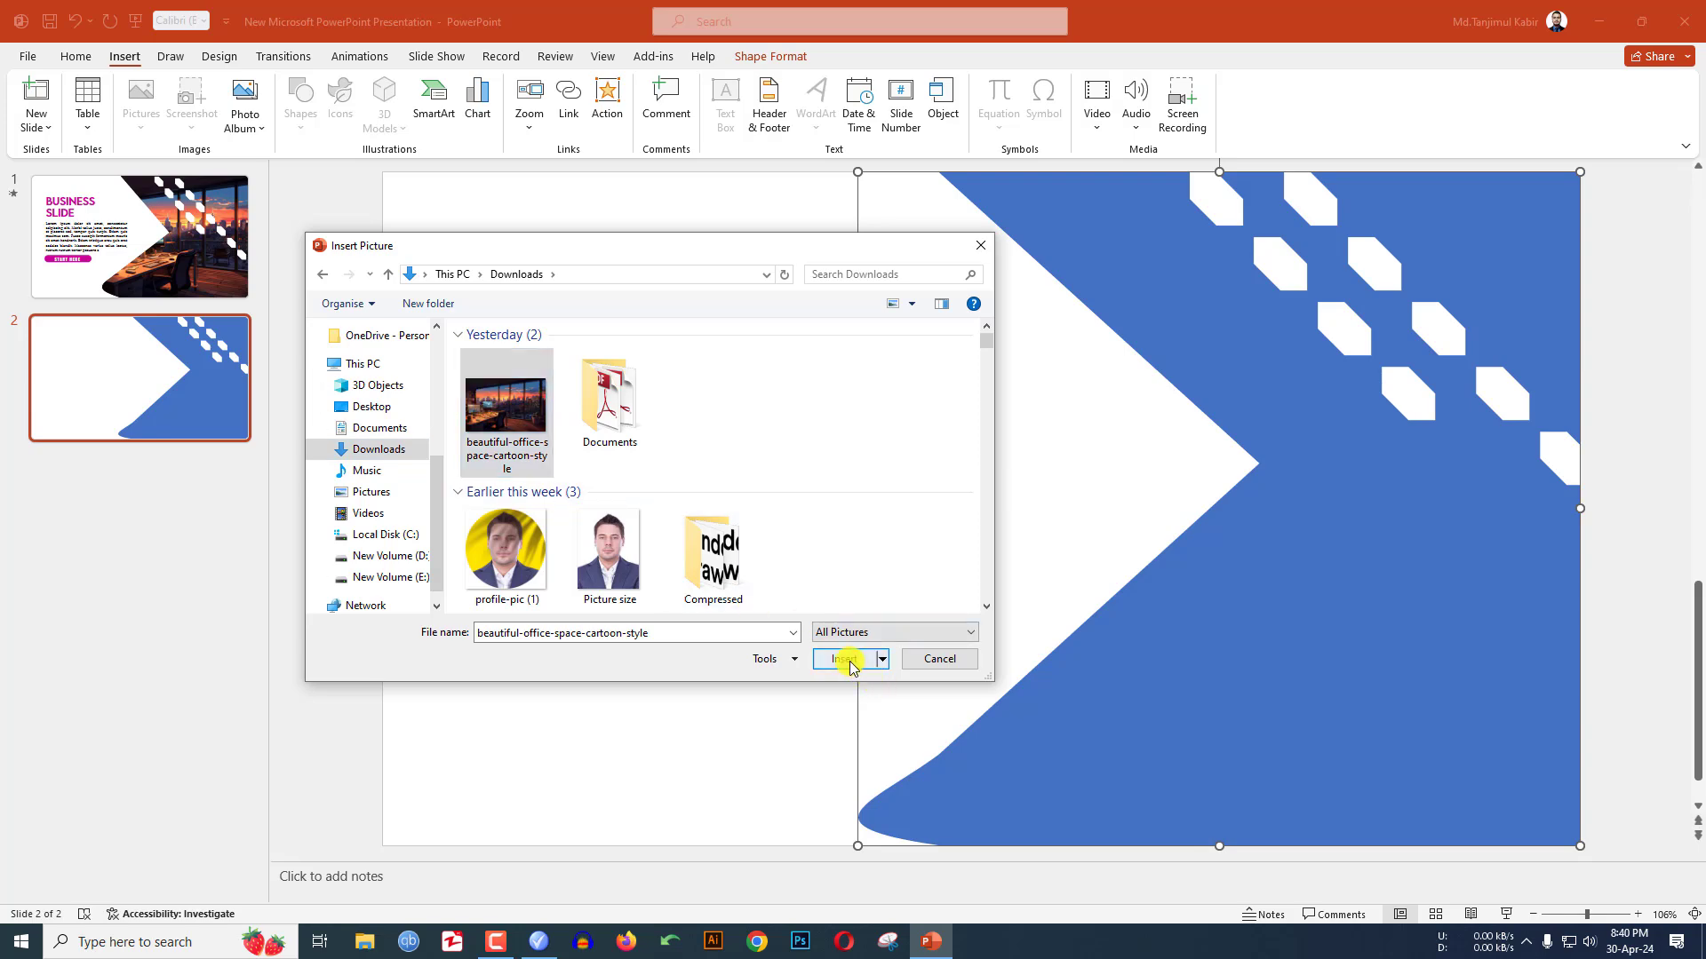
click(850, 665)
Step: Send the picture behind the blue shape, shift it right, and widen the shape leftward
drag(928, 500, 1153, 503)
right_click(1153, 503)
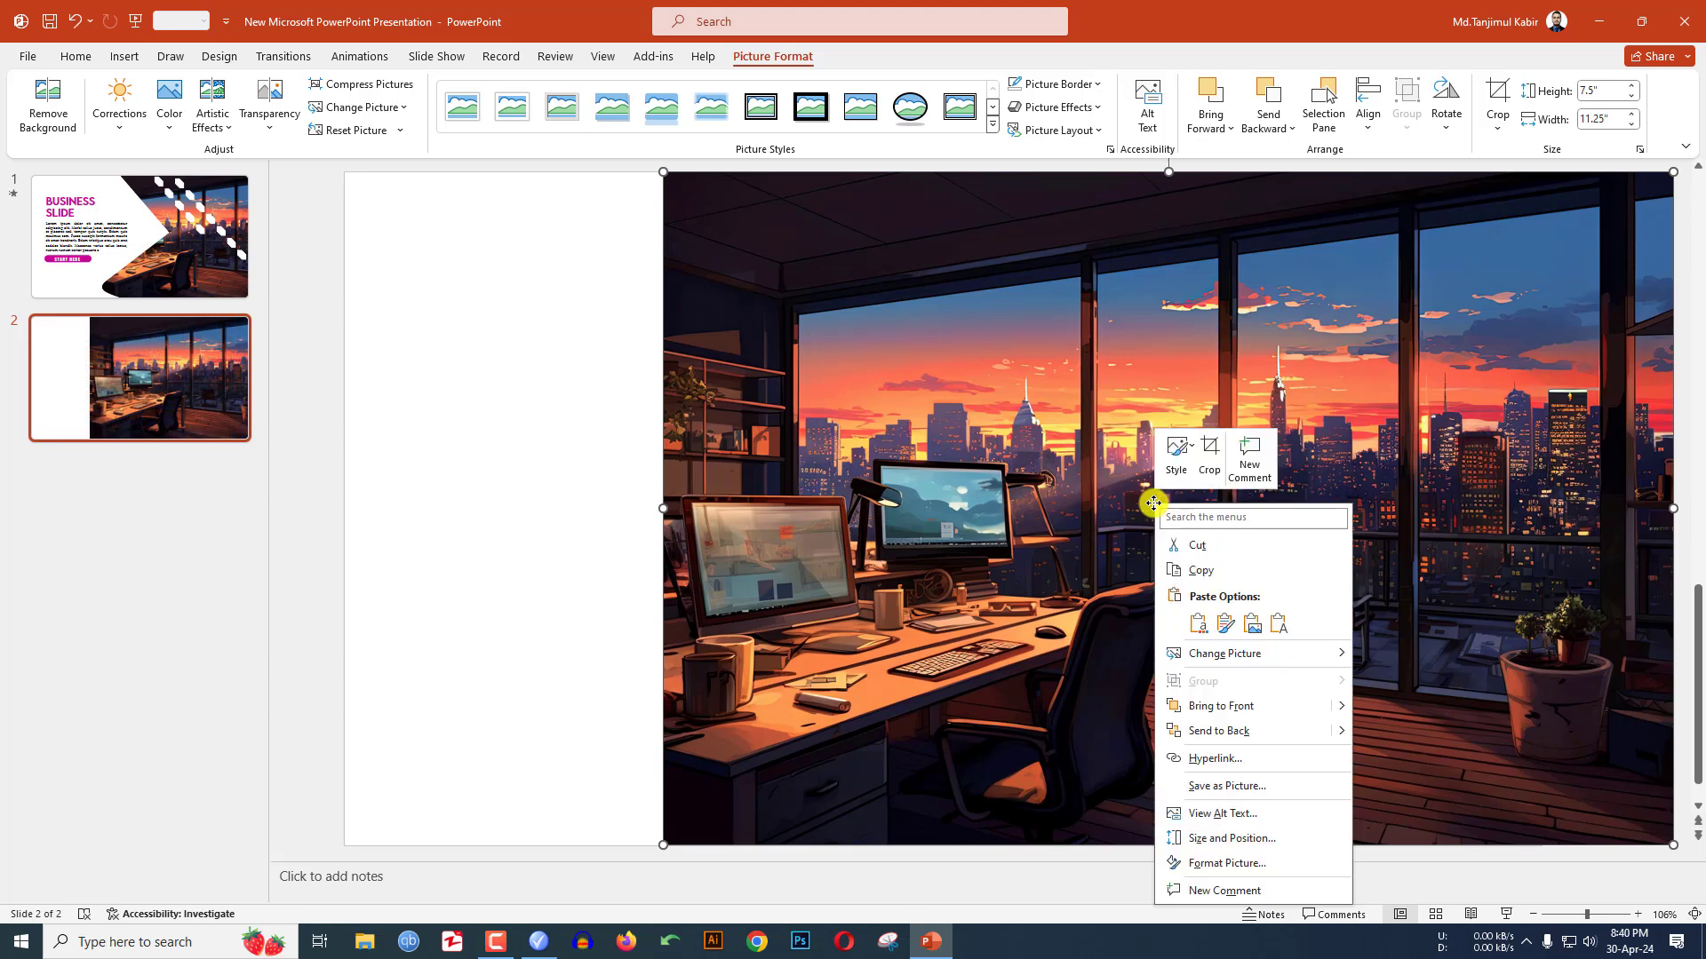
click(1224, 730)
drag(891, 488, 1050, 487)
click(1161, 559)
drag(716, 501, 653, 505)
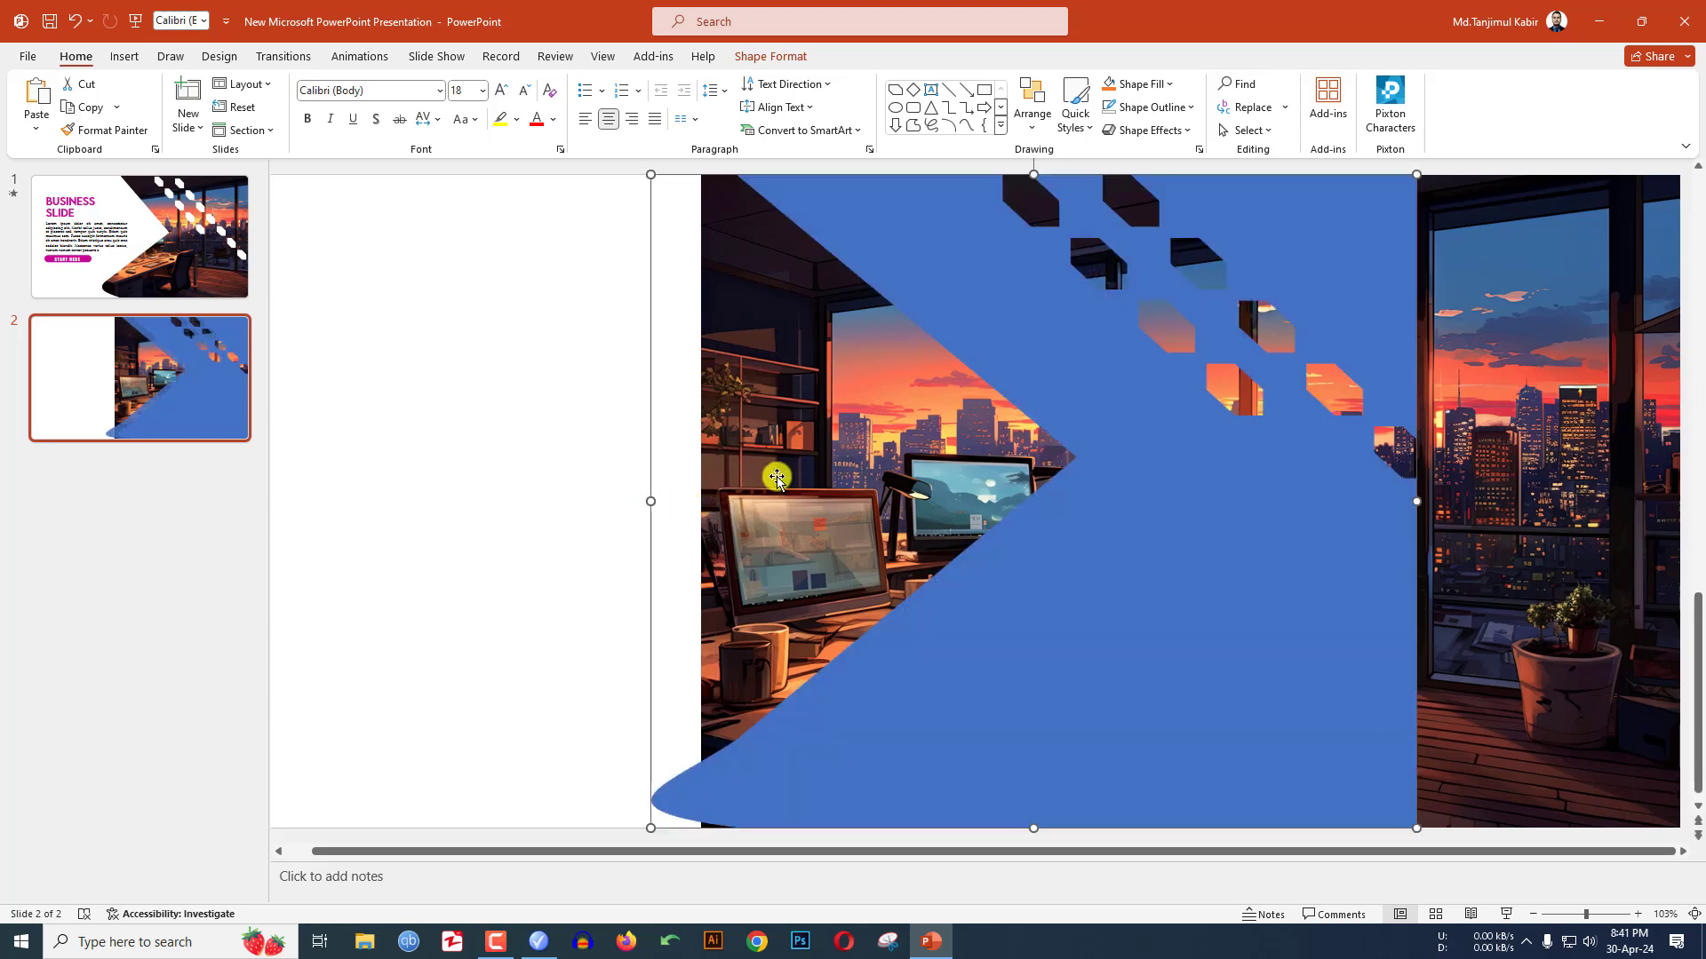
Step: Intersect the office picture with the blue shape to crop it to that outline
click(920, 450)
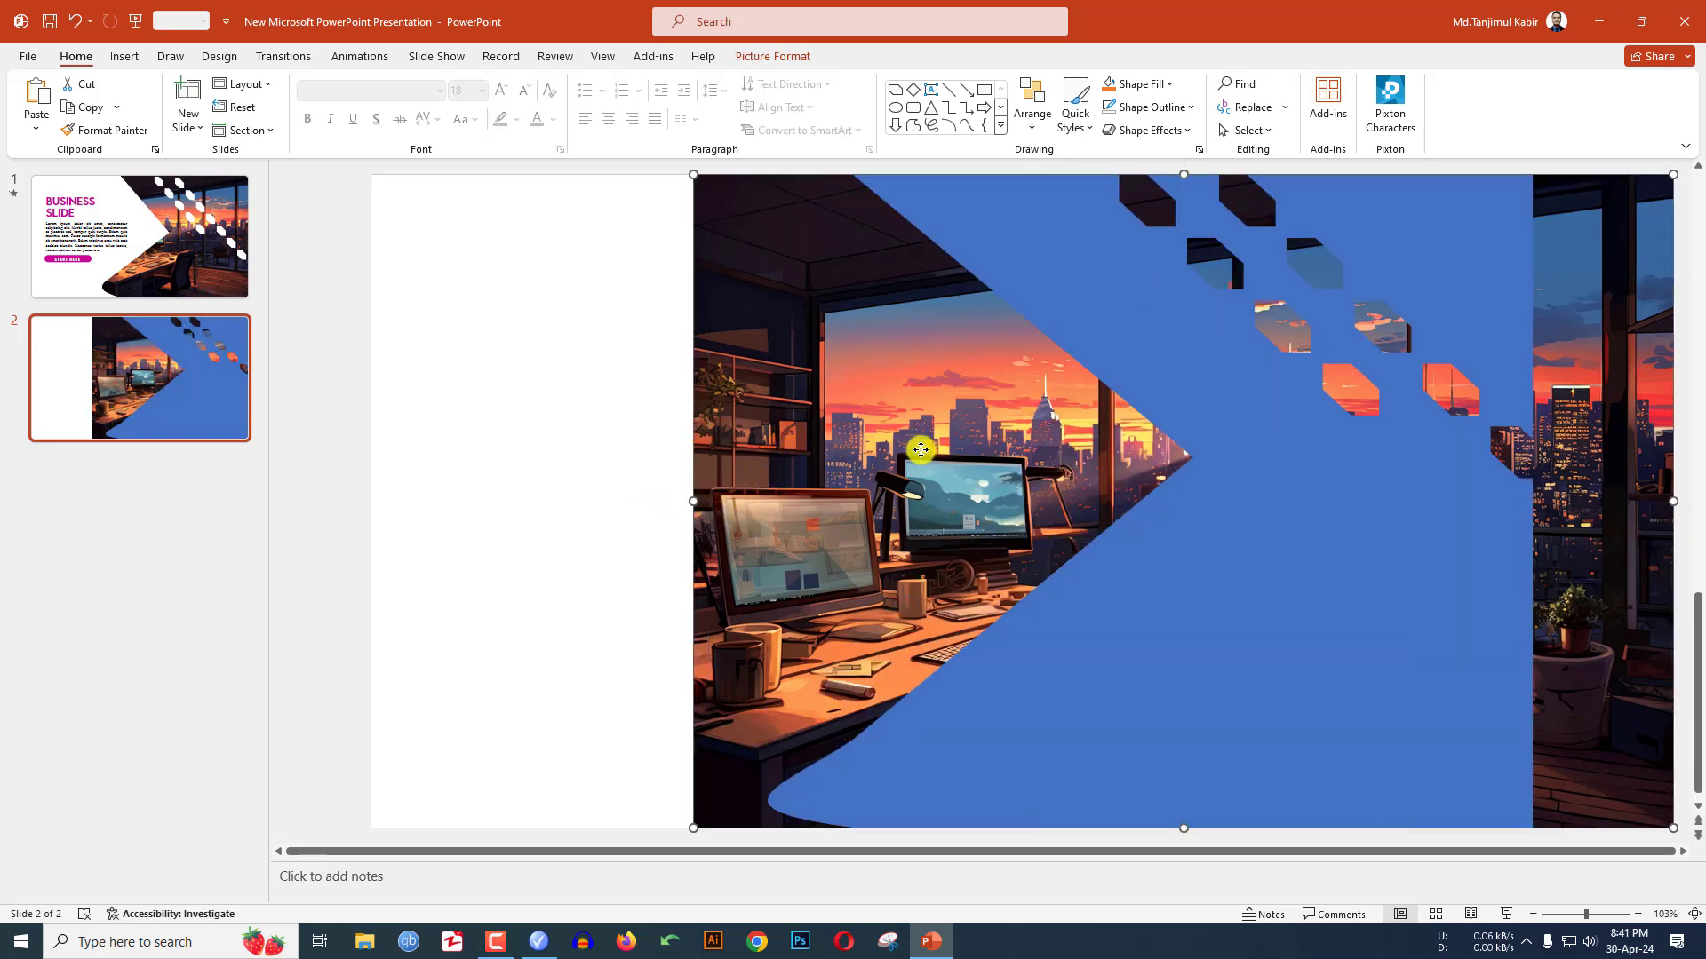
shift+click(1191, 410)
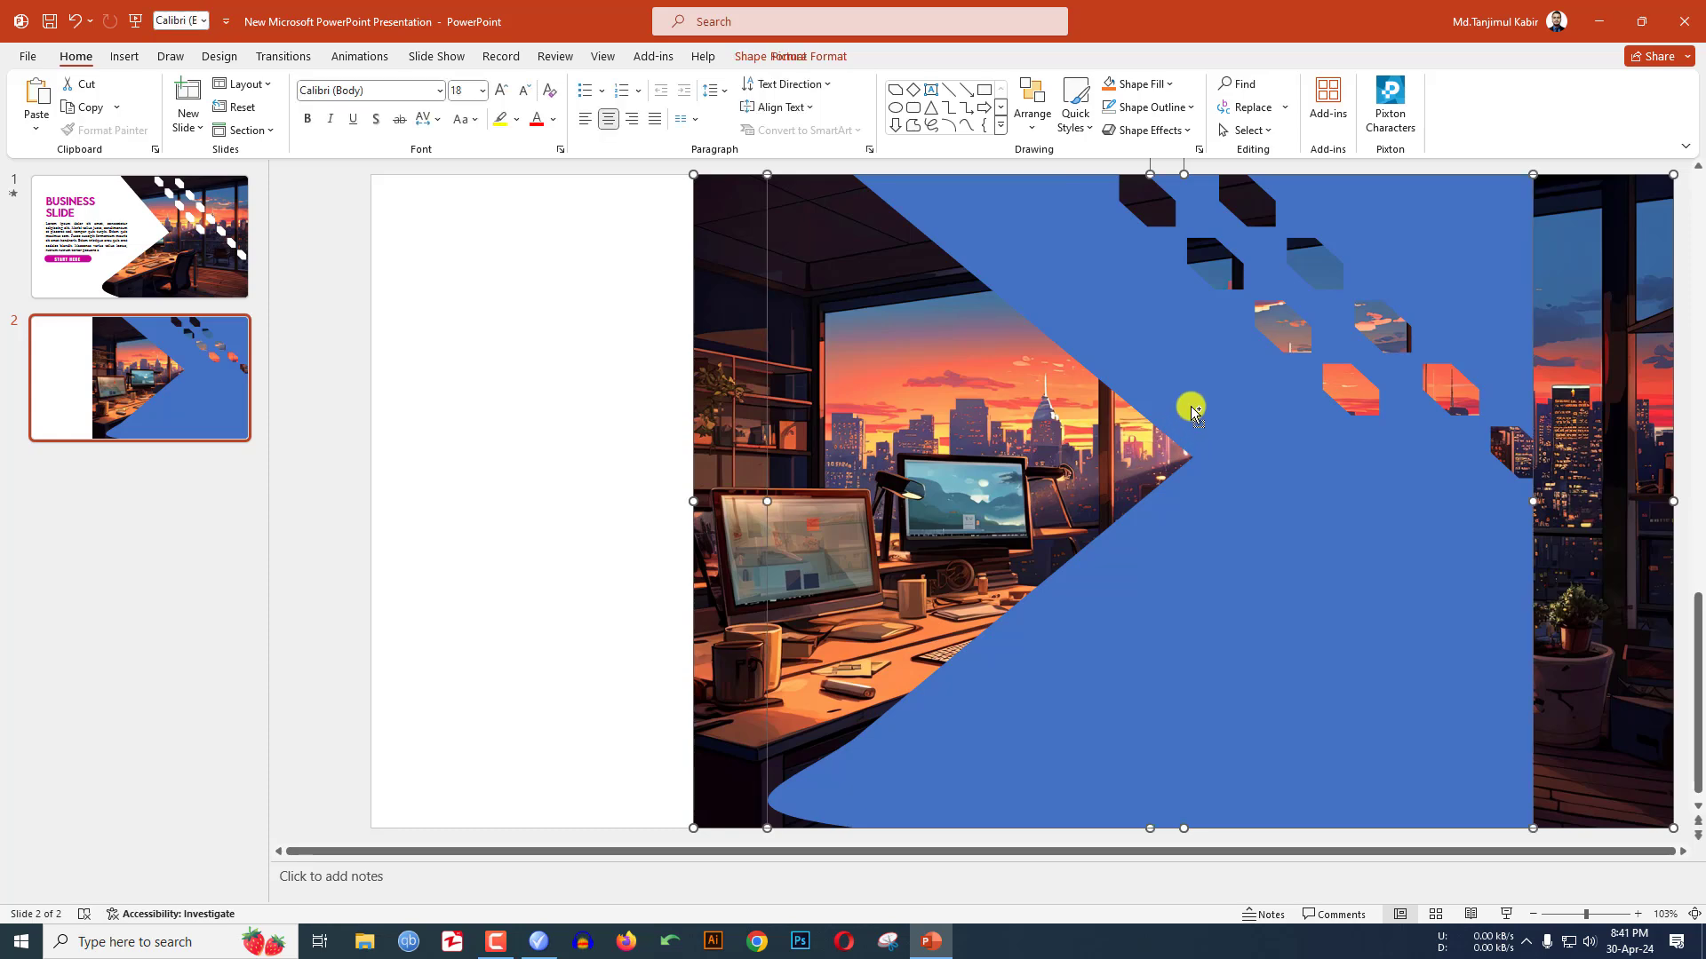
click(866, 56)
click(770, 56)
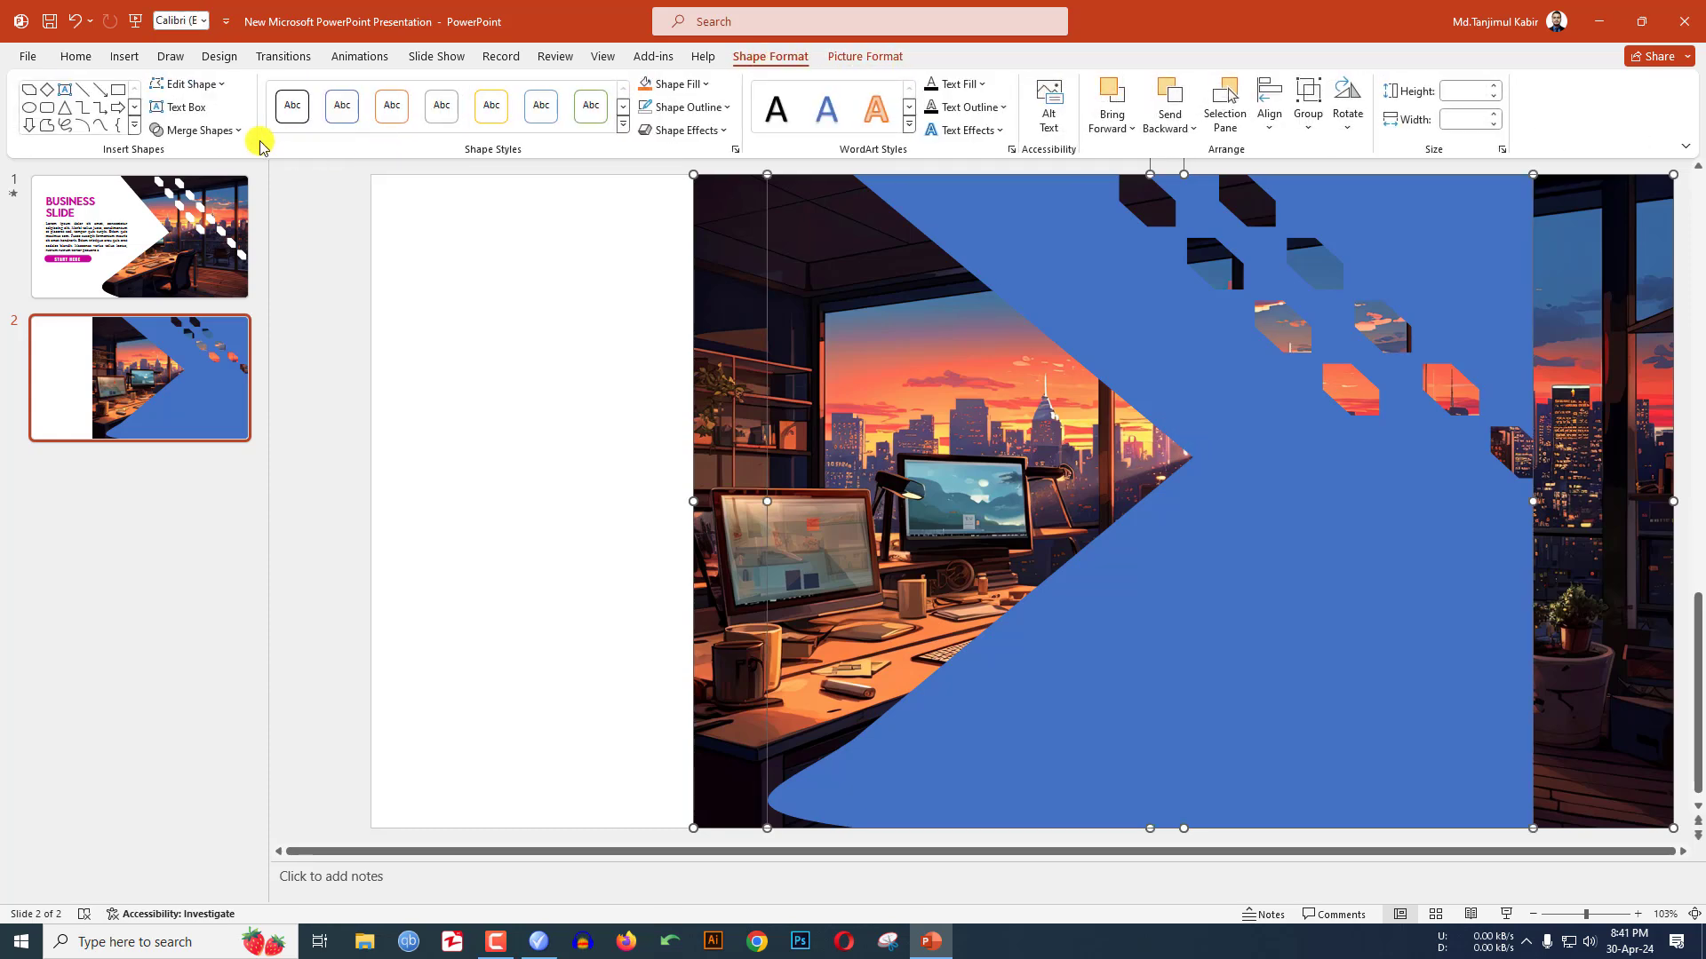
click(224, 132)
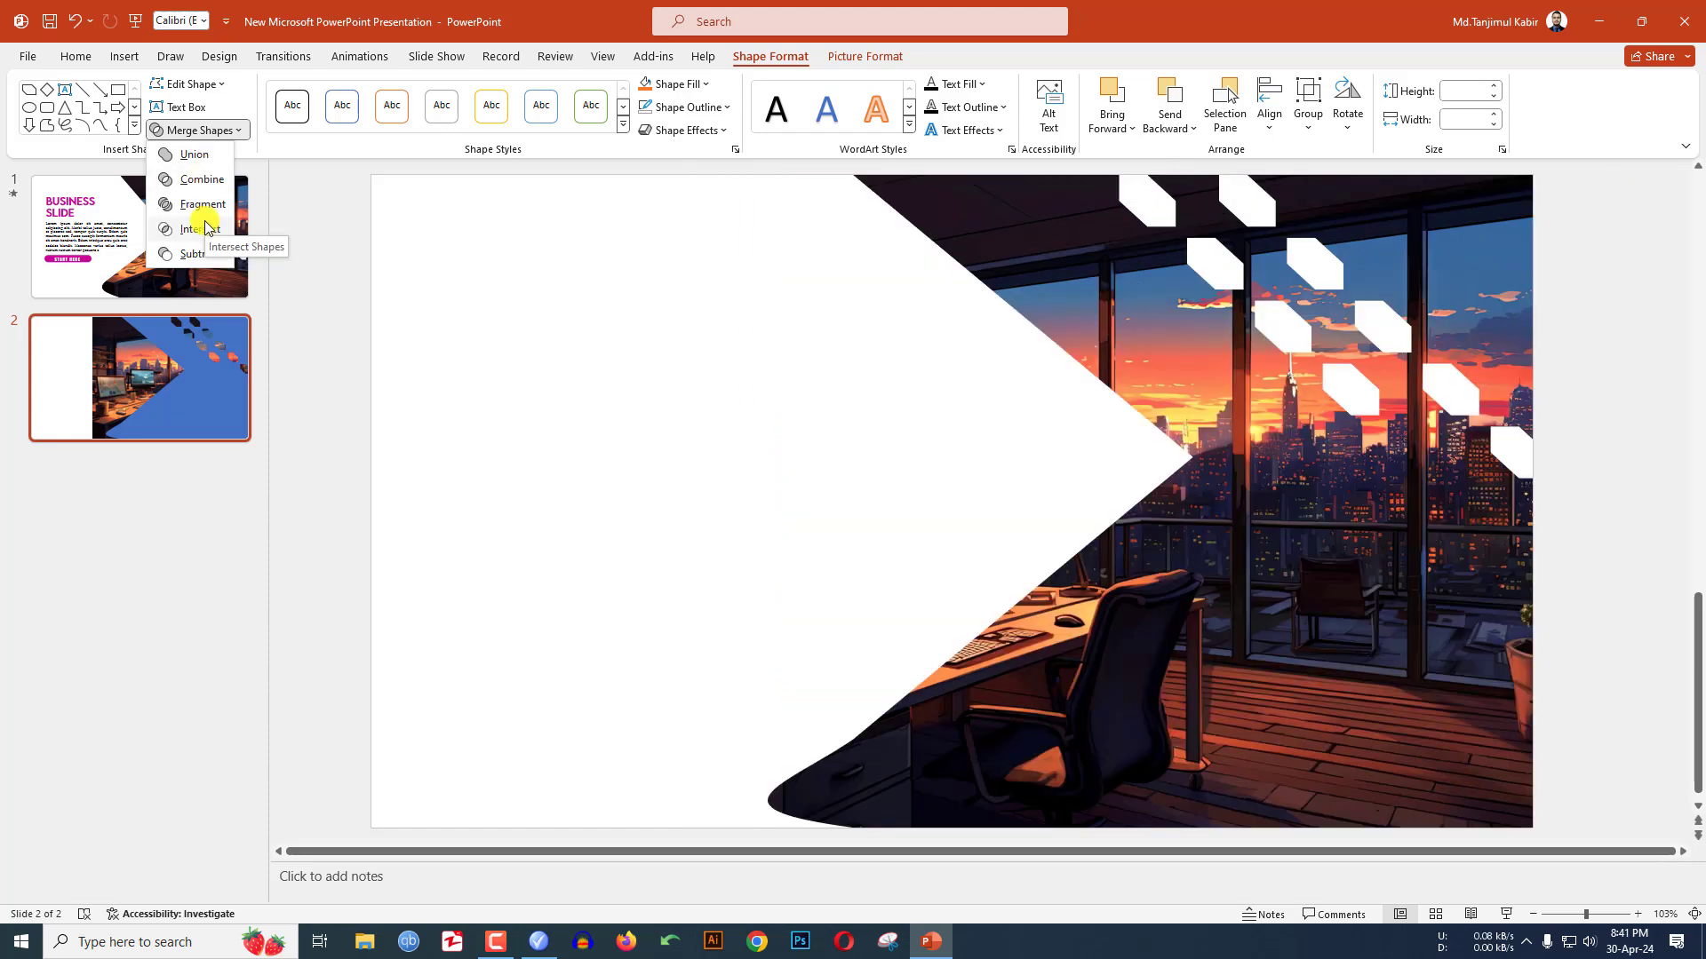
click(201, 231)
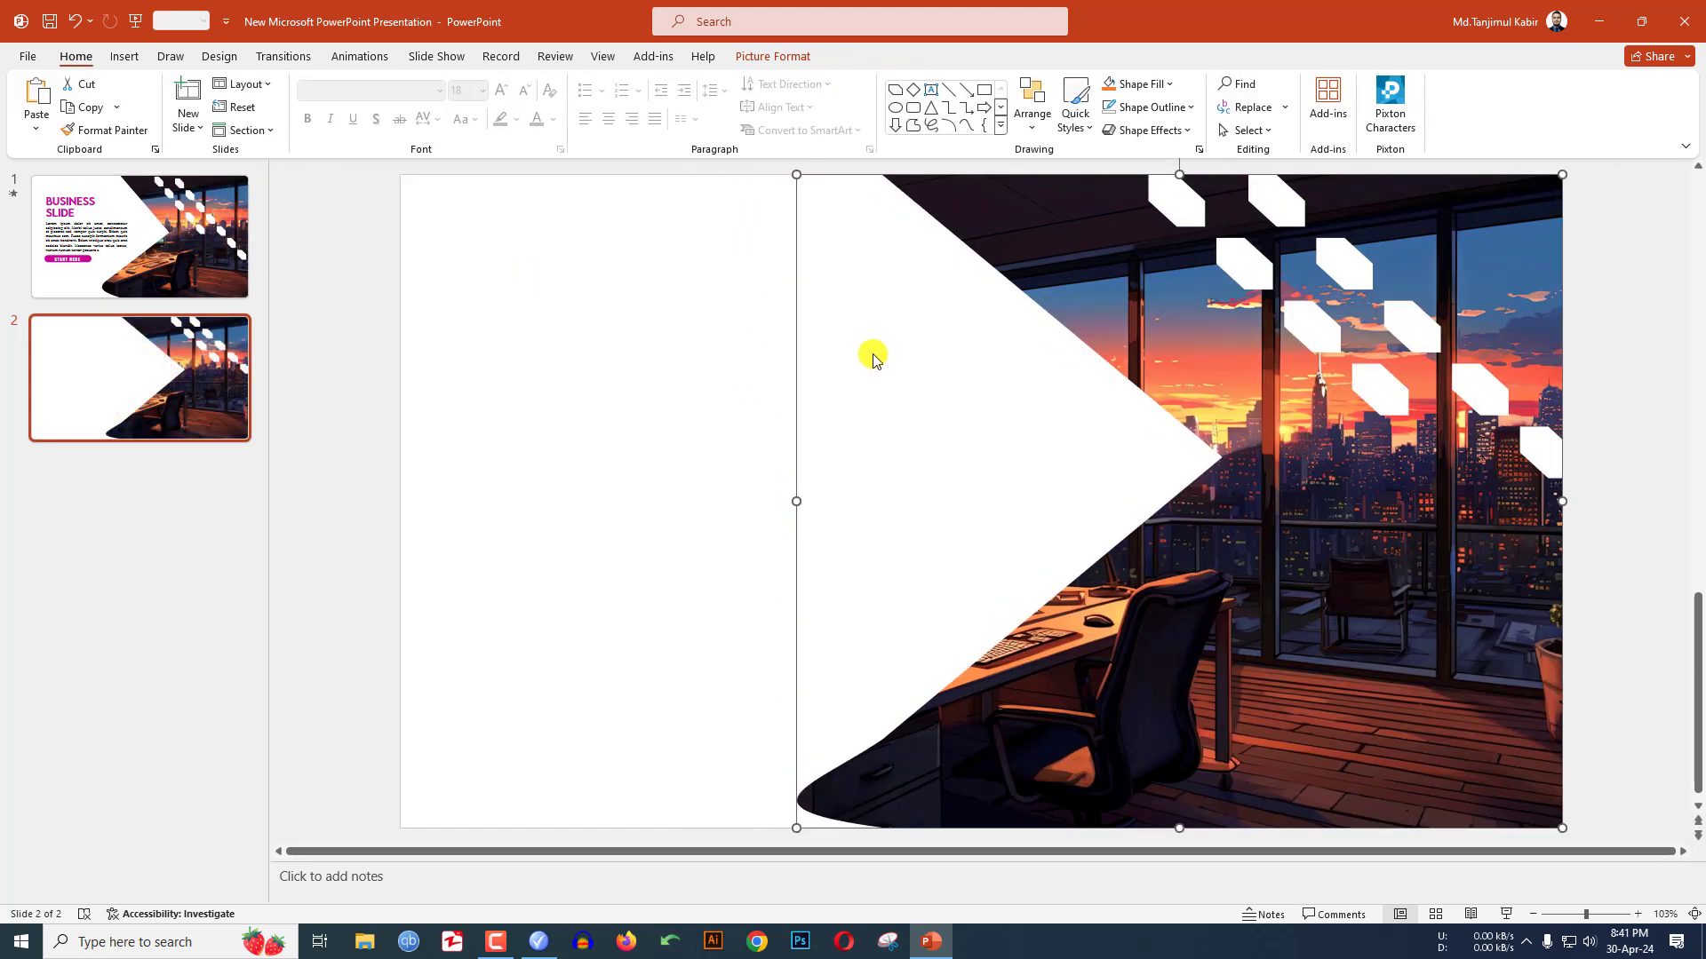
Step: Give the picture cutout an Offset: Center outer shadow
click(770, 58)
click(1057, 107)
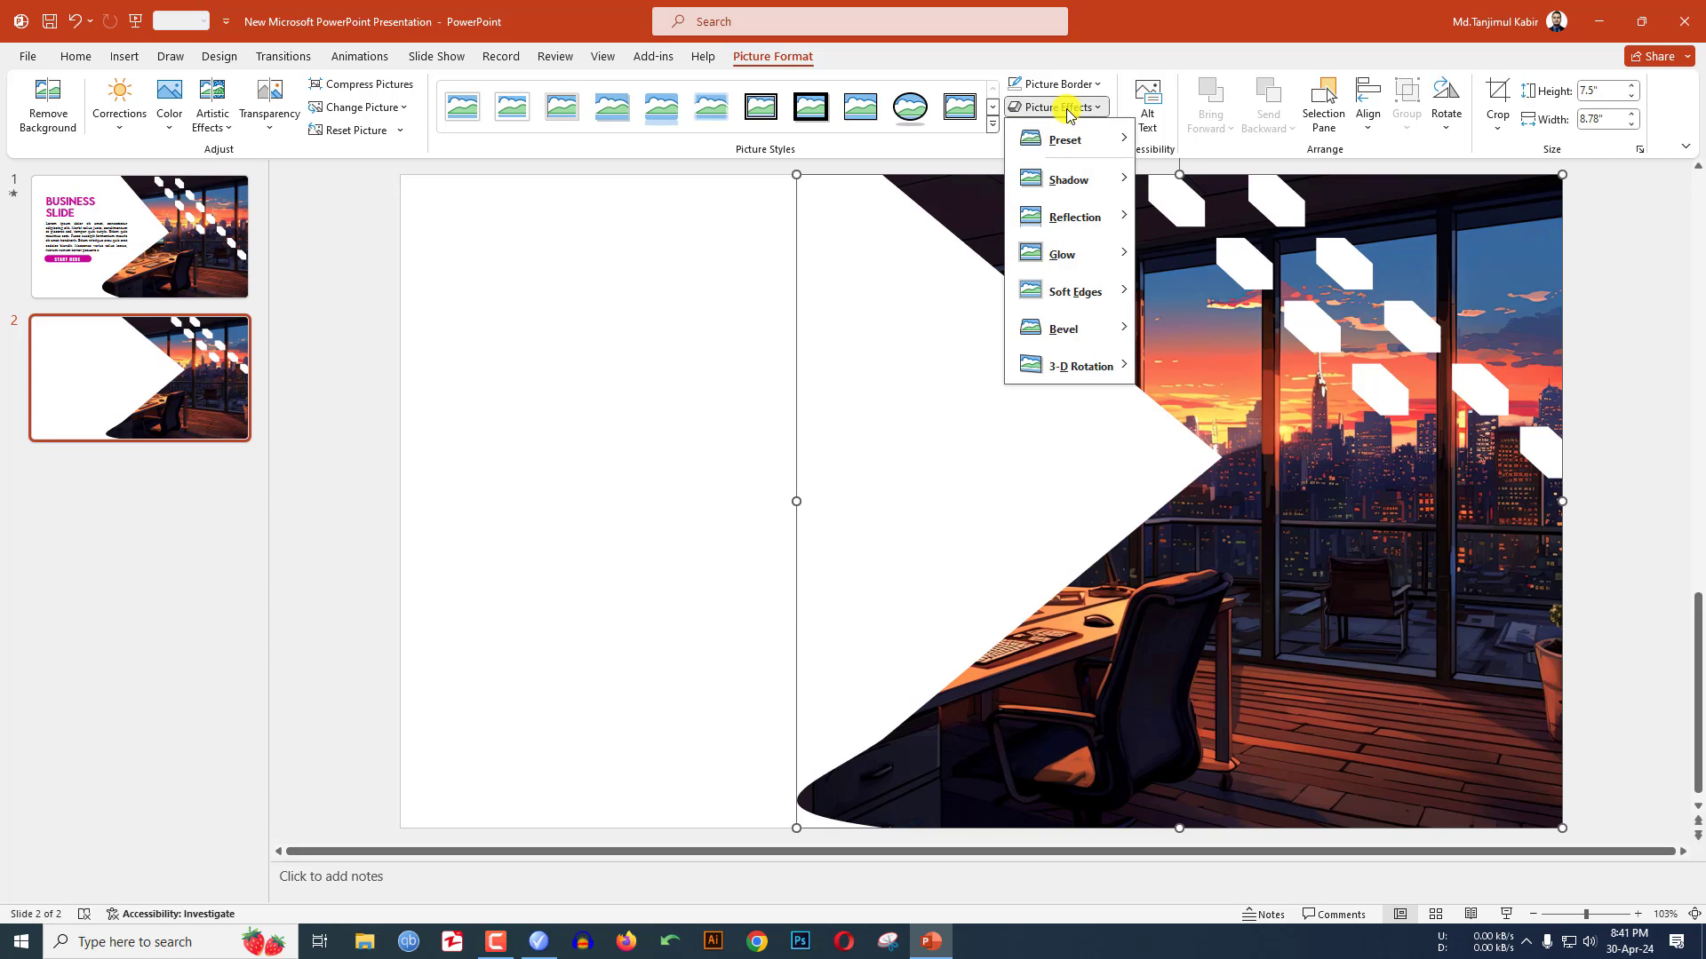
mouse_move(1068, 144)
mouse_move(1069, 178)
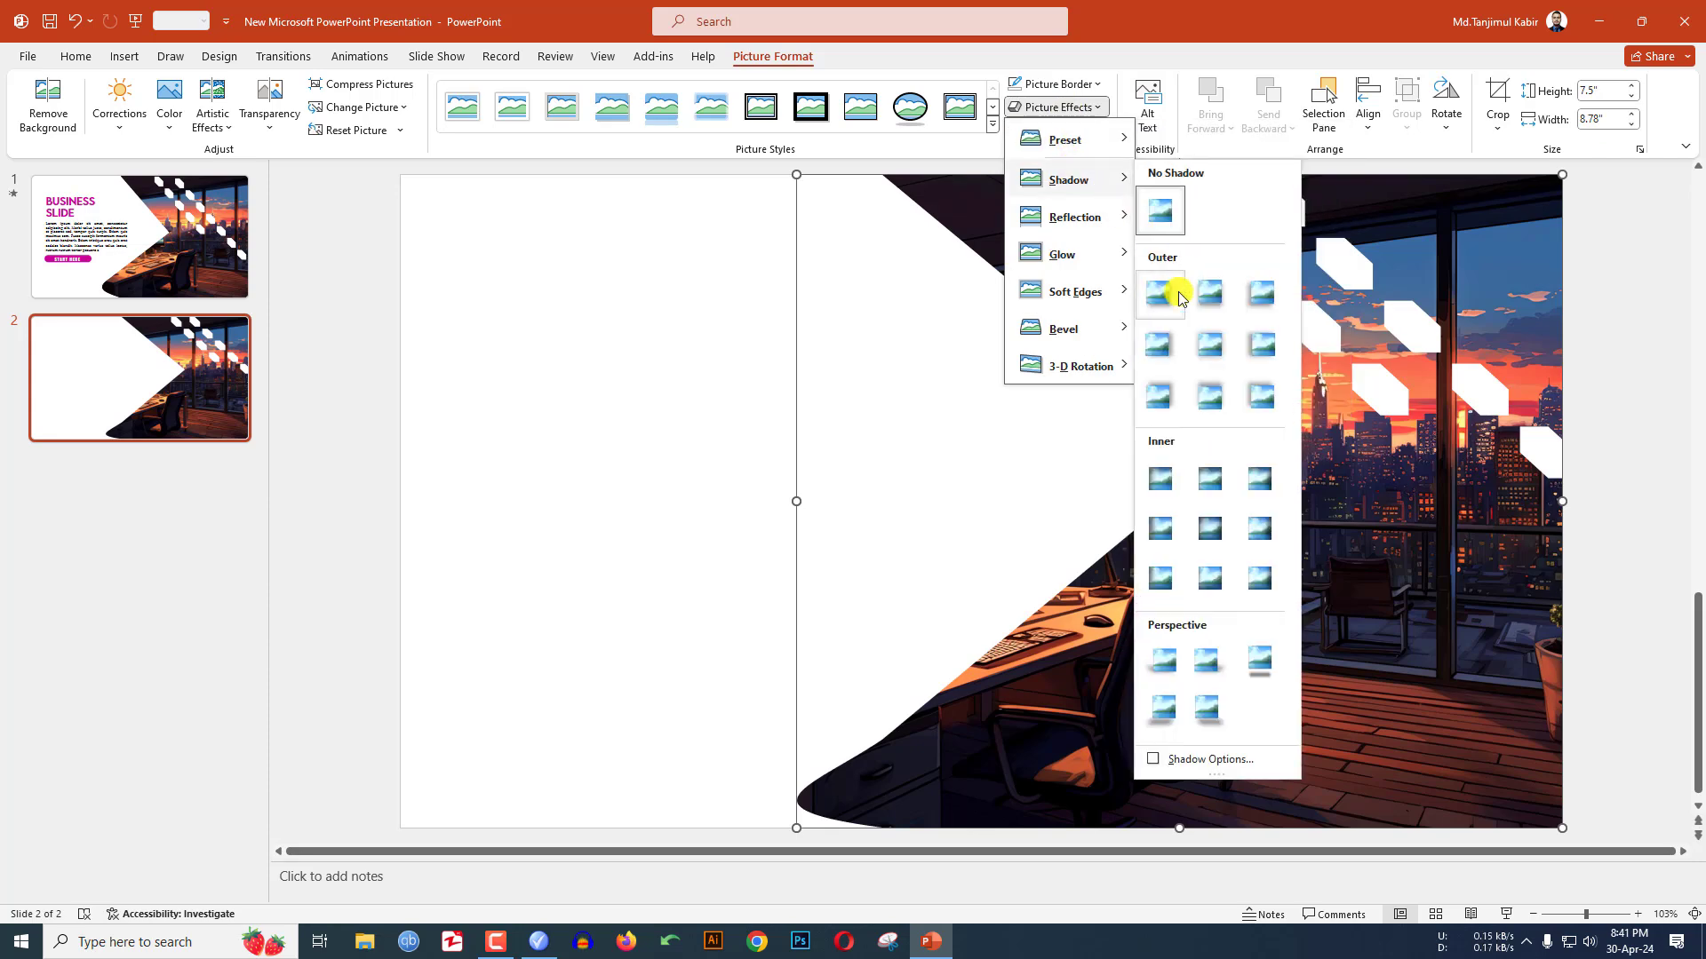
click(1199, 359)
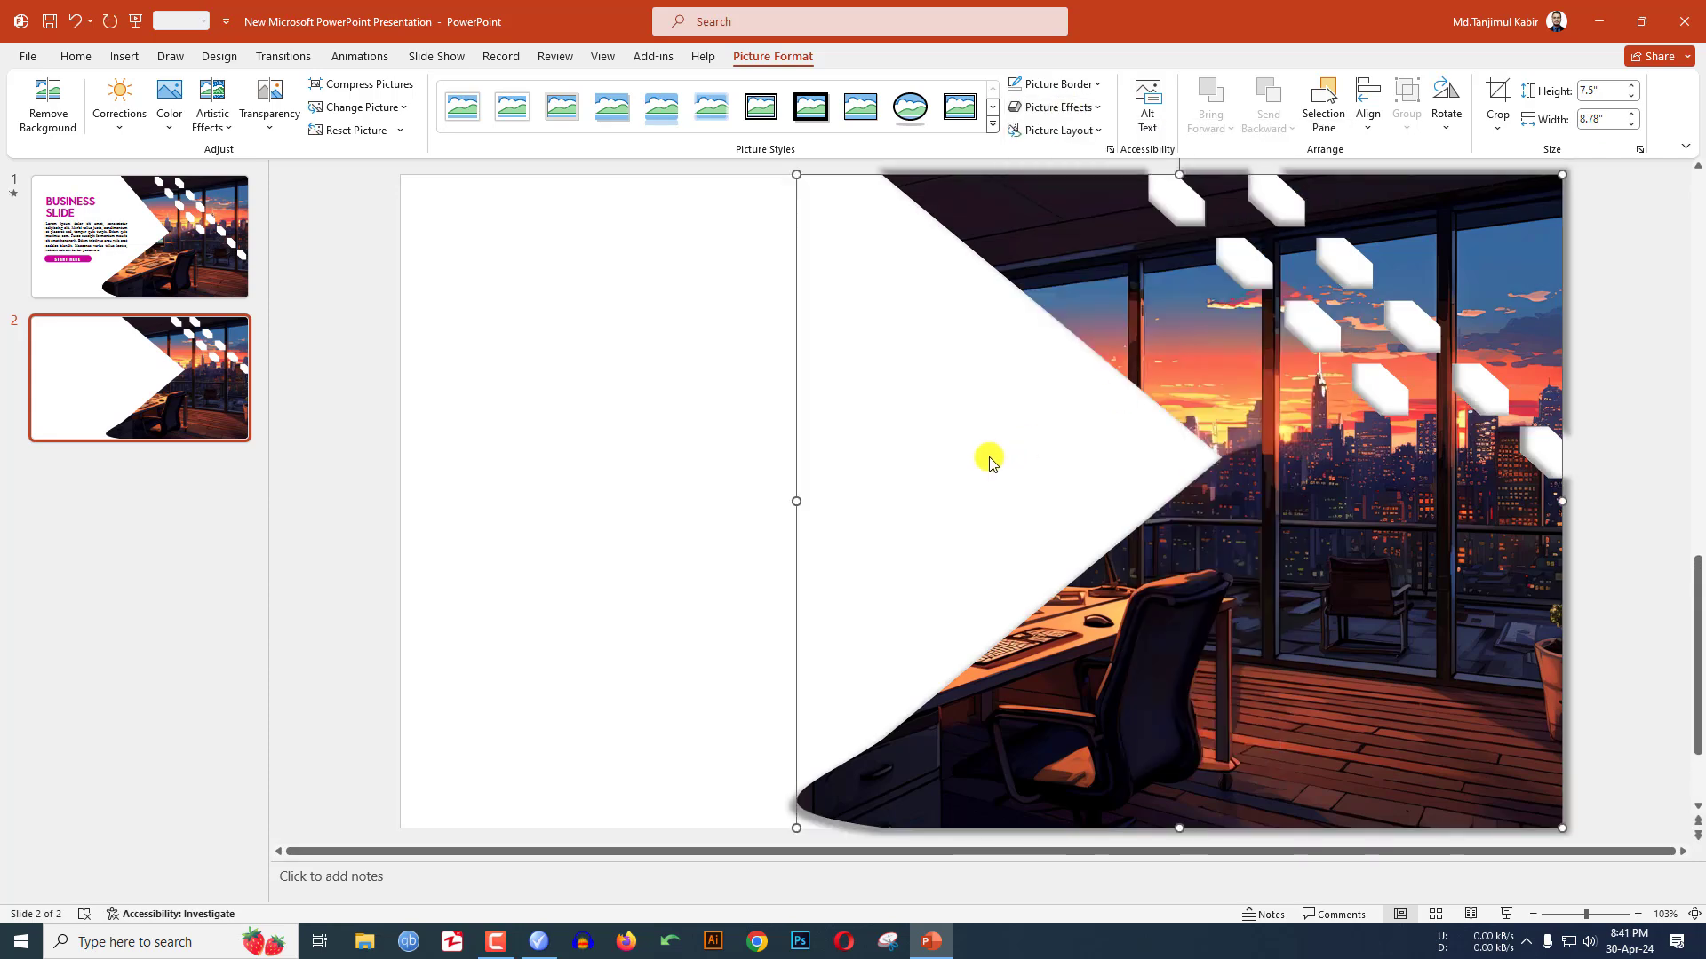
click(940, 456)
click(124, 57)
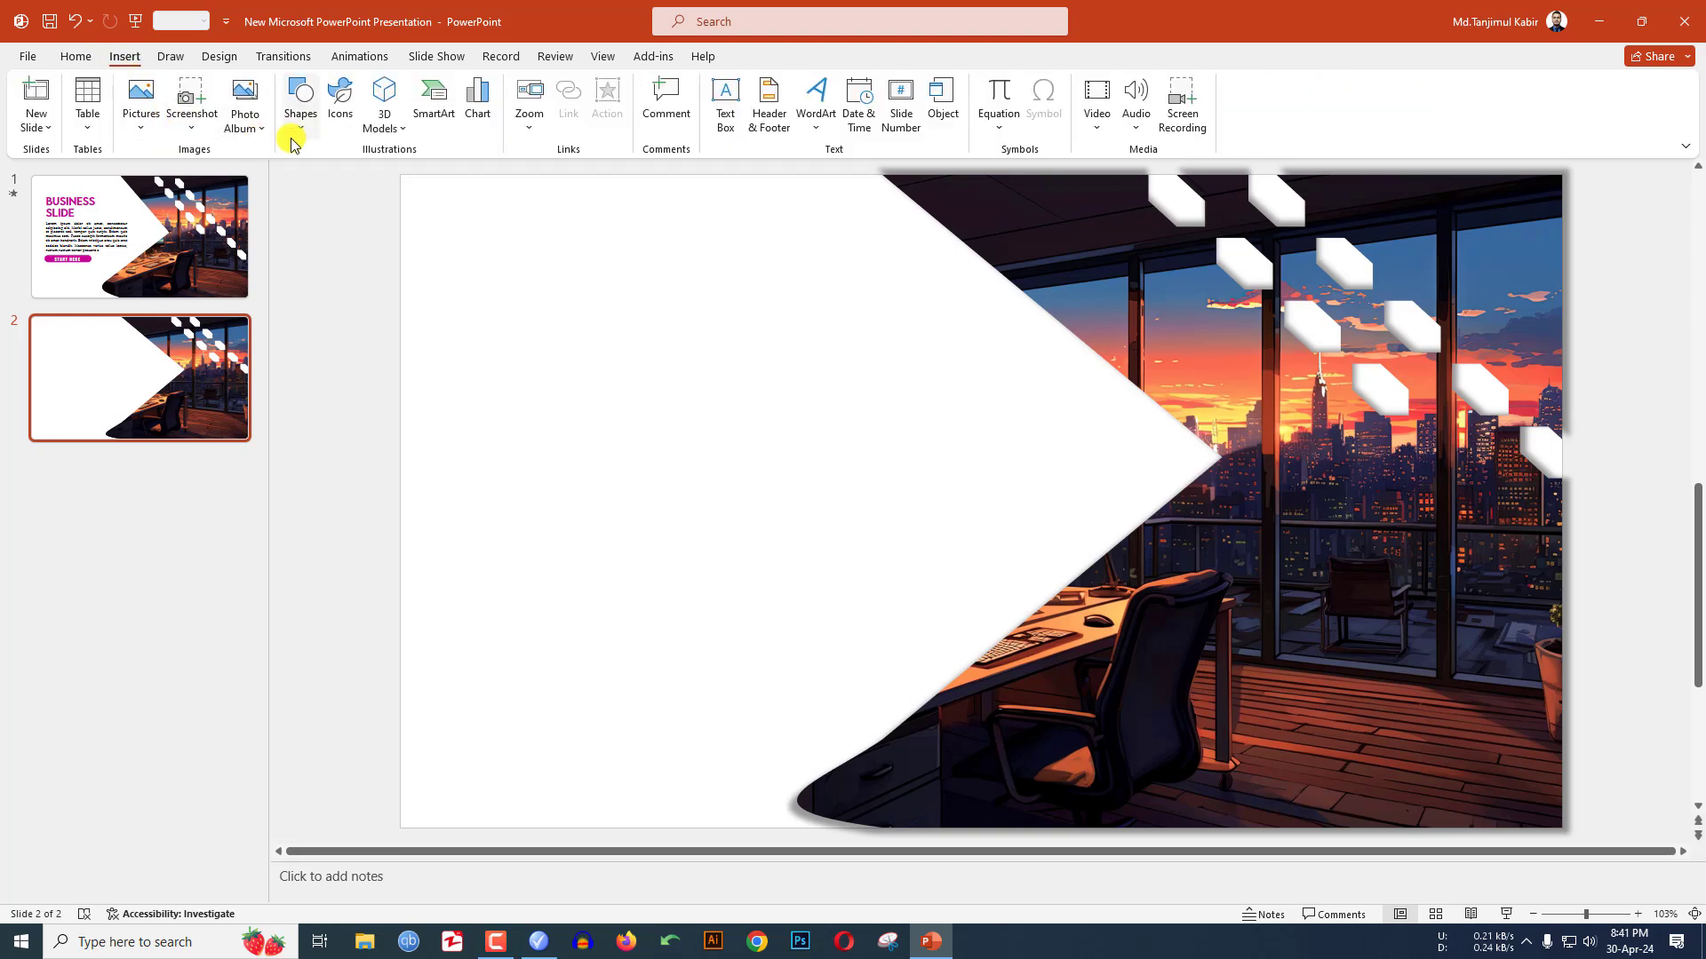
click(300, 99)
Step: Add a text box reading BUSINESS SLIDE at the upper left in bold LEMON MILK
click(333, 180)
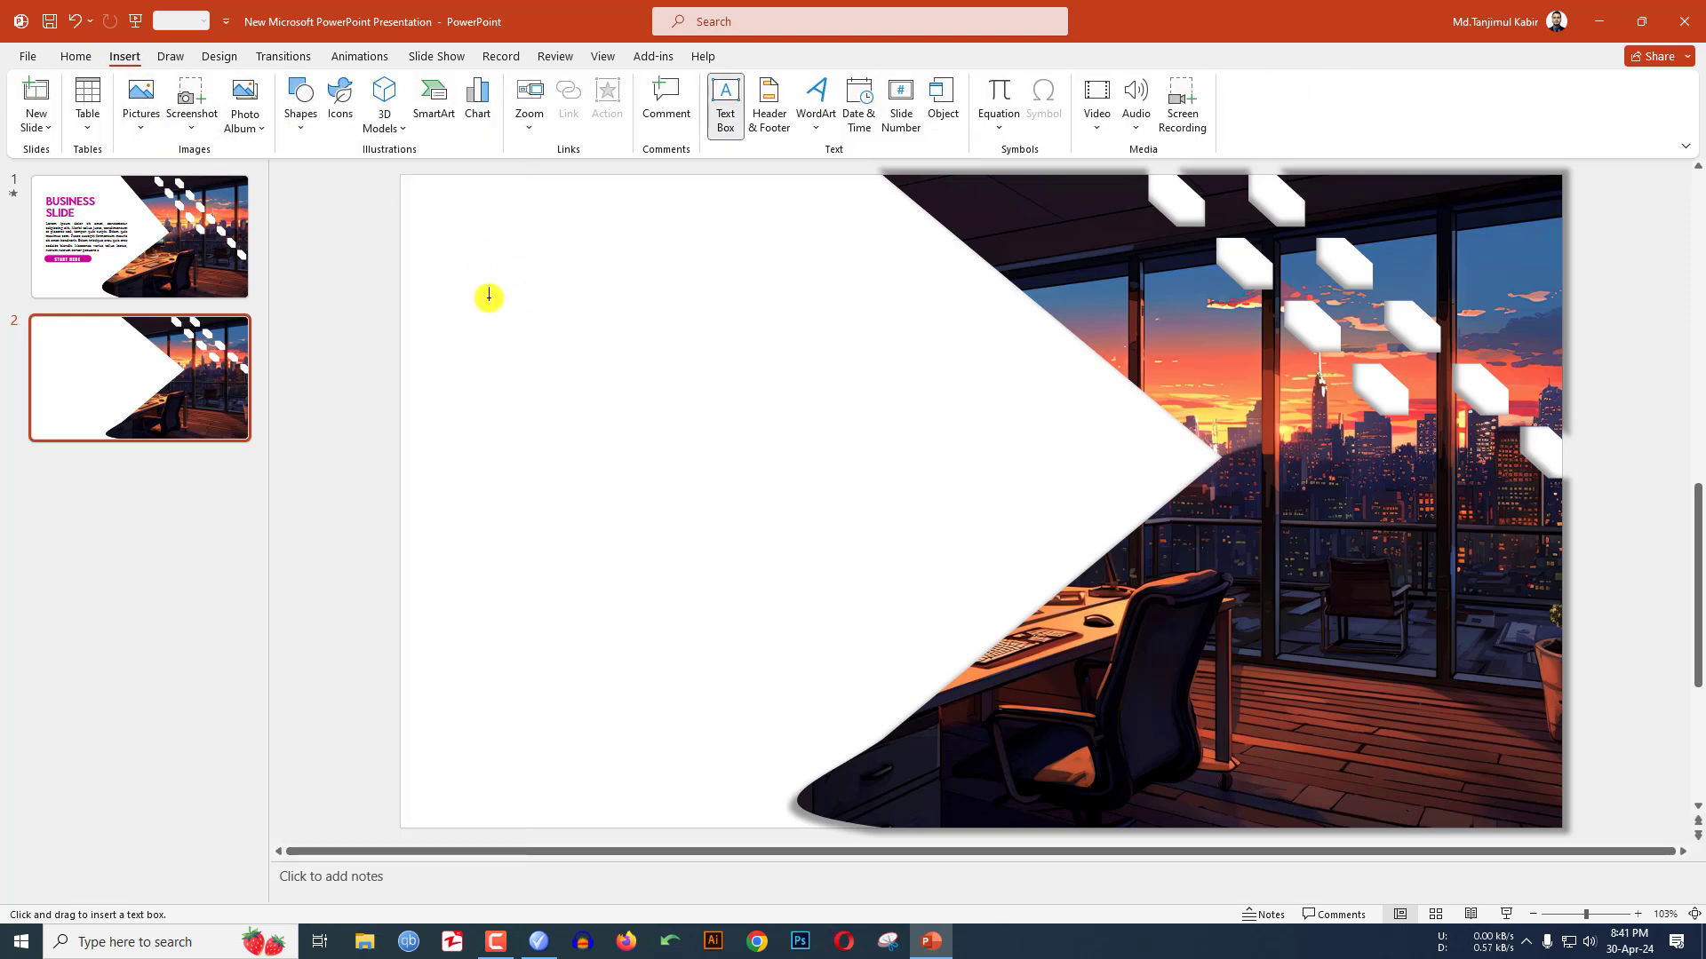
drag(477, 279, 816, 327)
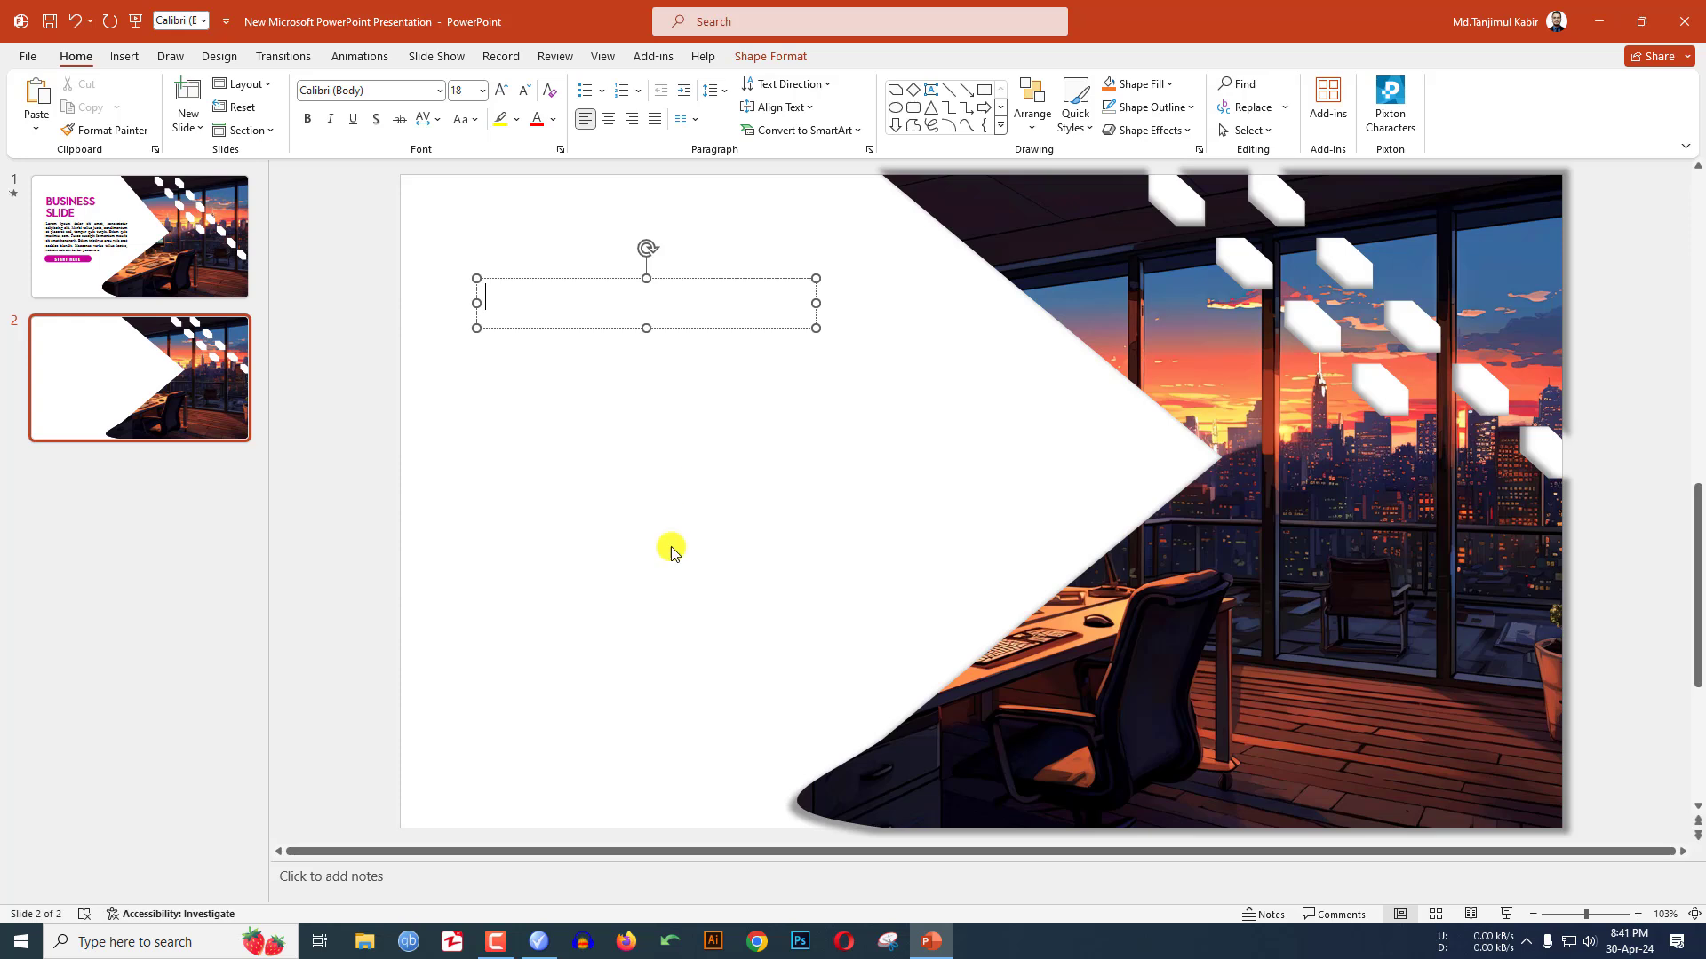
text(BUSINESS SLIDE)
triple_click(575, 295)
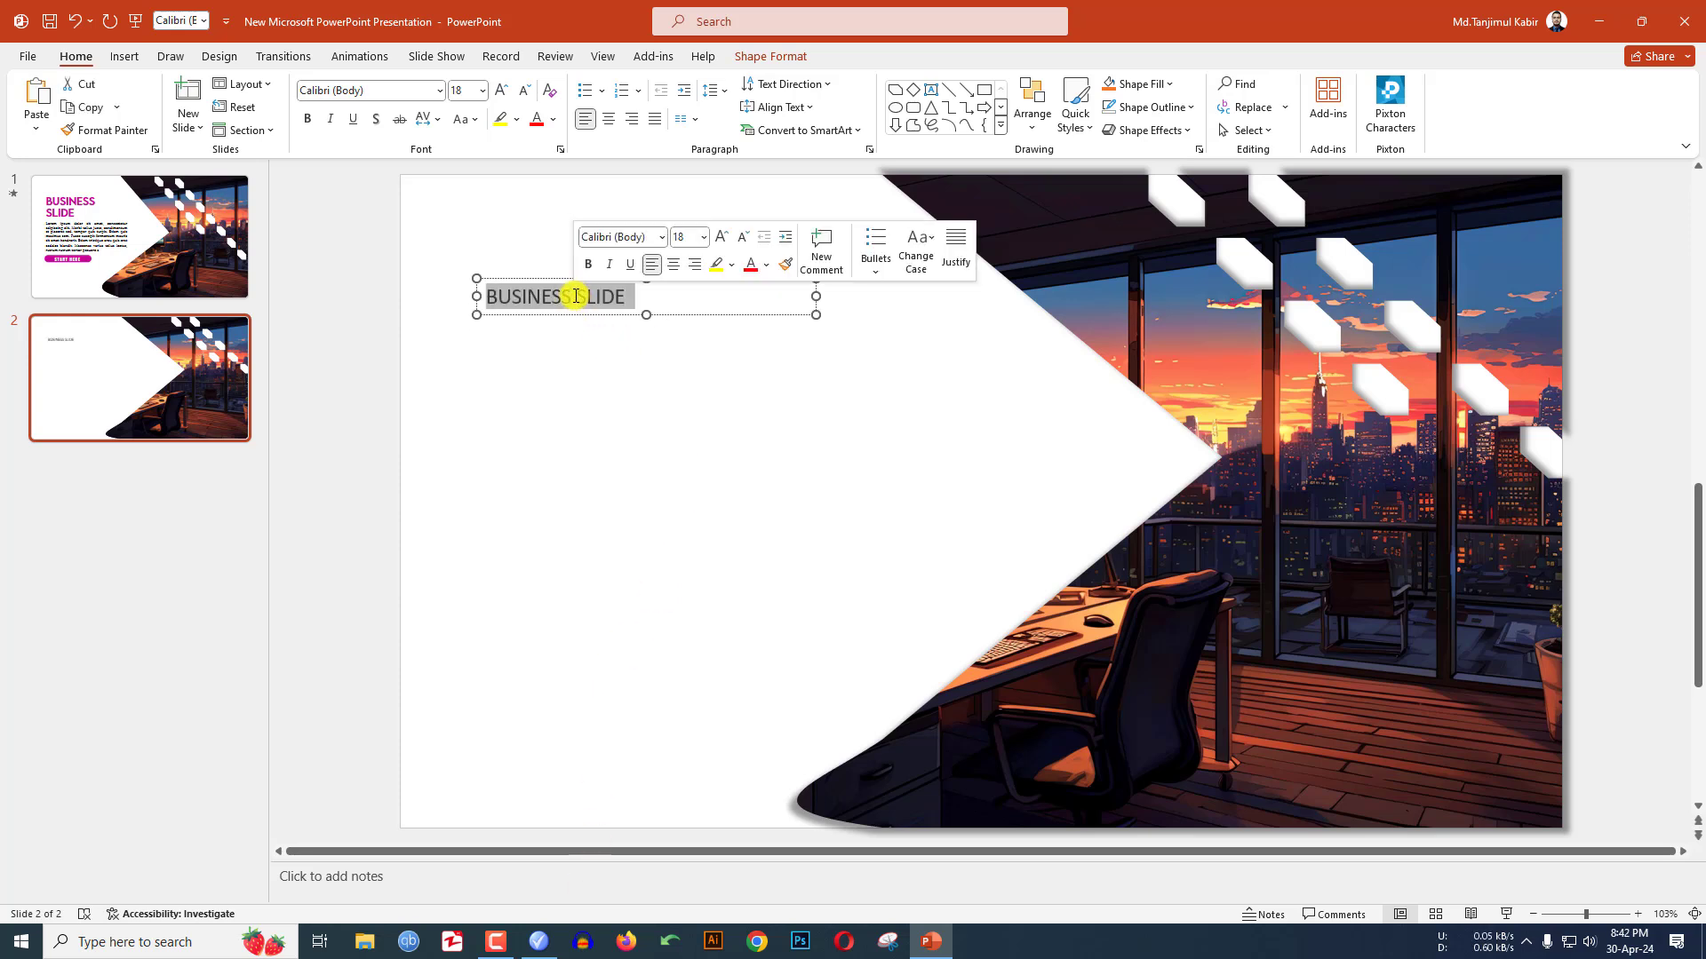
click(370, 93)
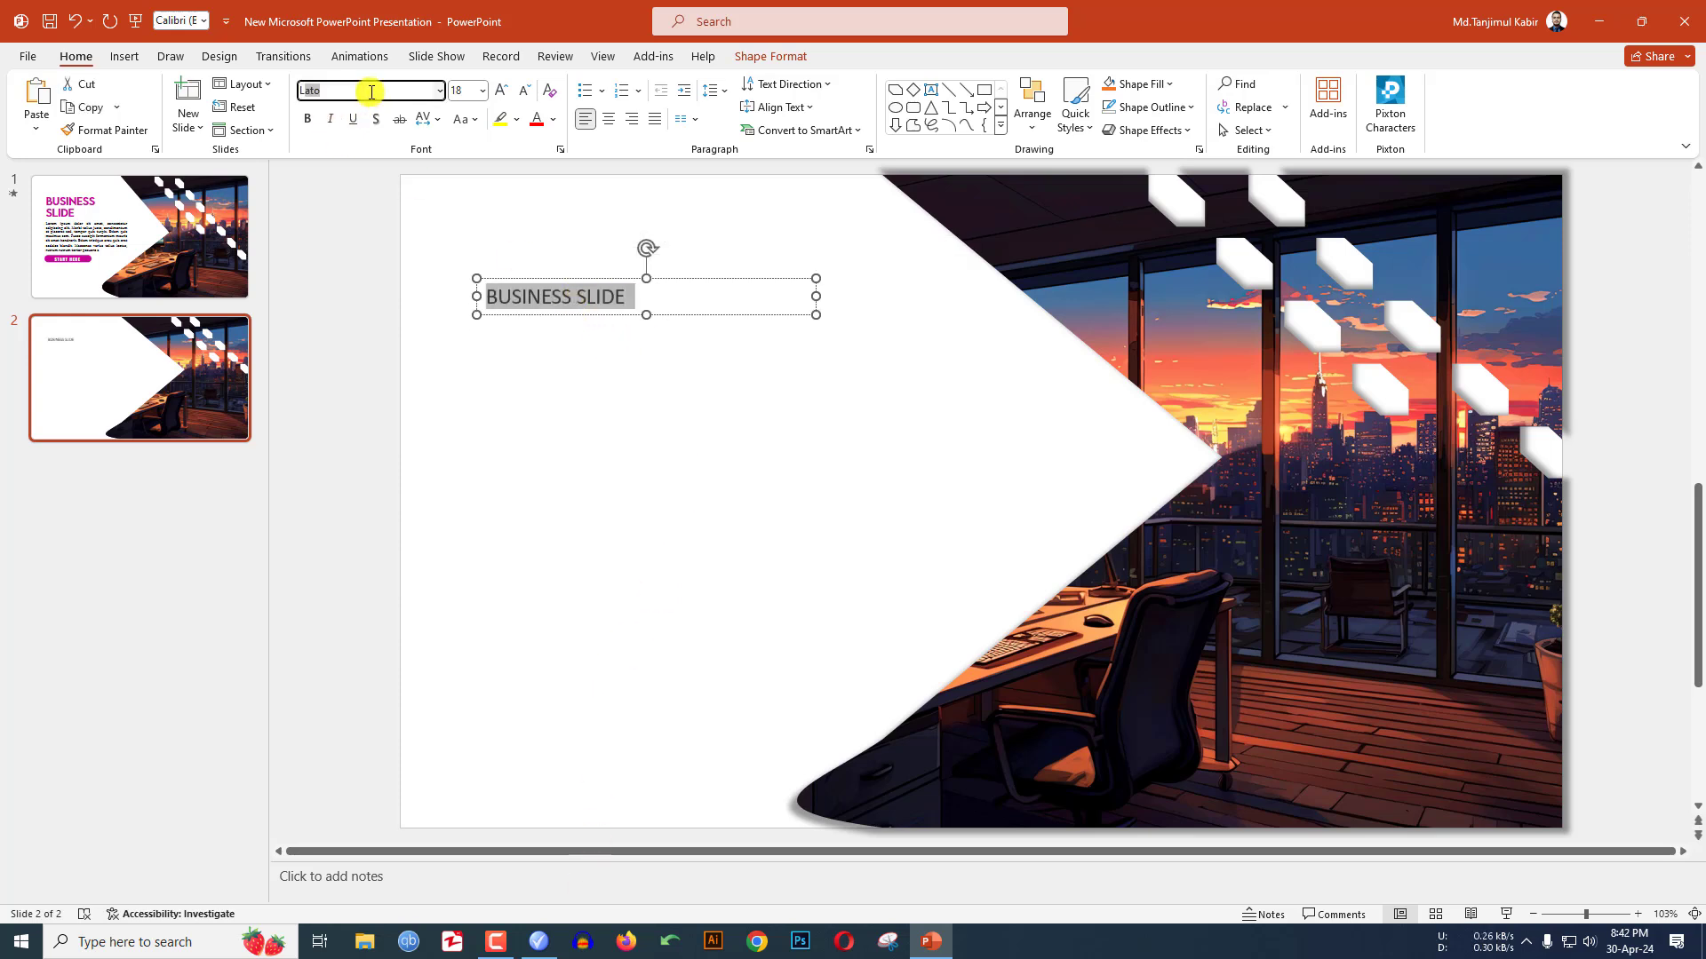
text(Lemo)
key(Return)
click(307, 121)
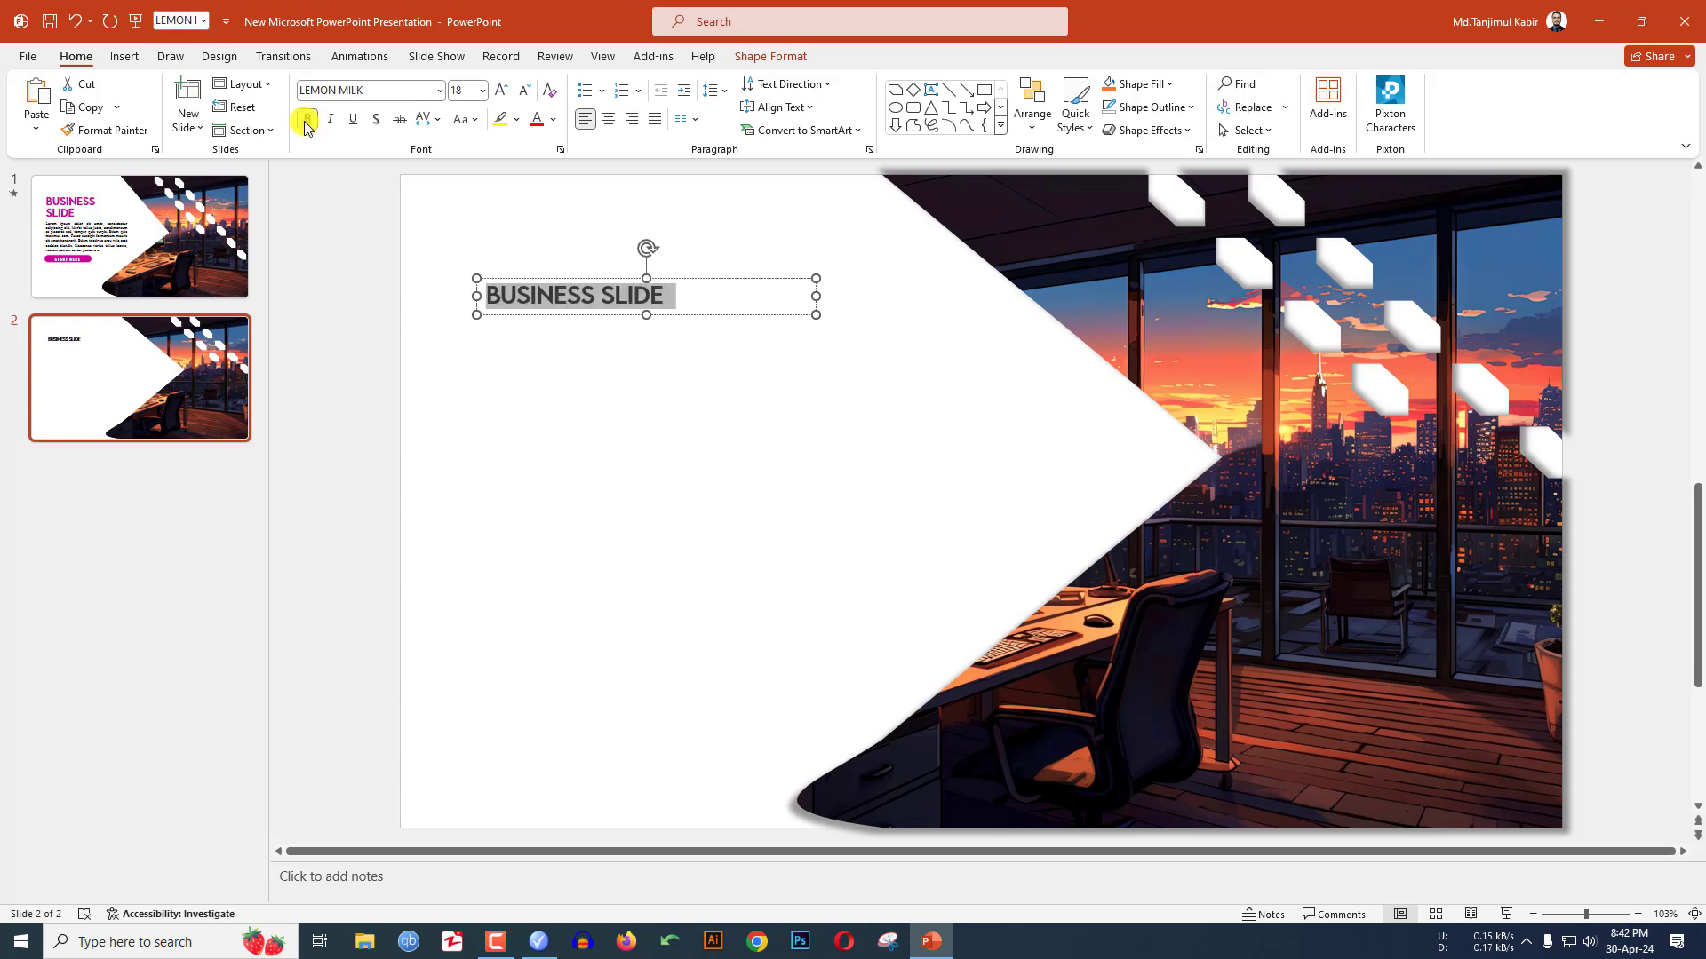
Step: Enlarge the title to 44 pt, break it after BUSINESS, and color it magenta
click(501, 90)
click(501, 89)
click(501, 90)
click(501, 90)
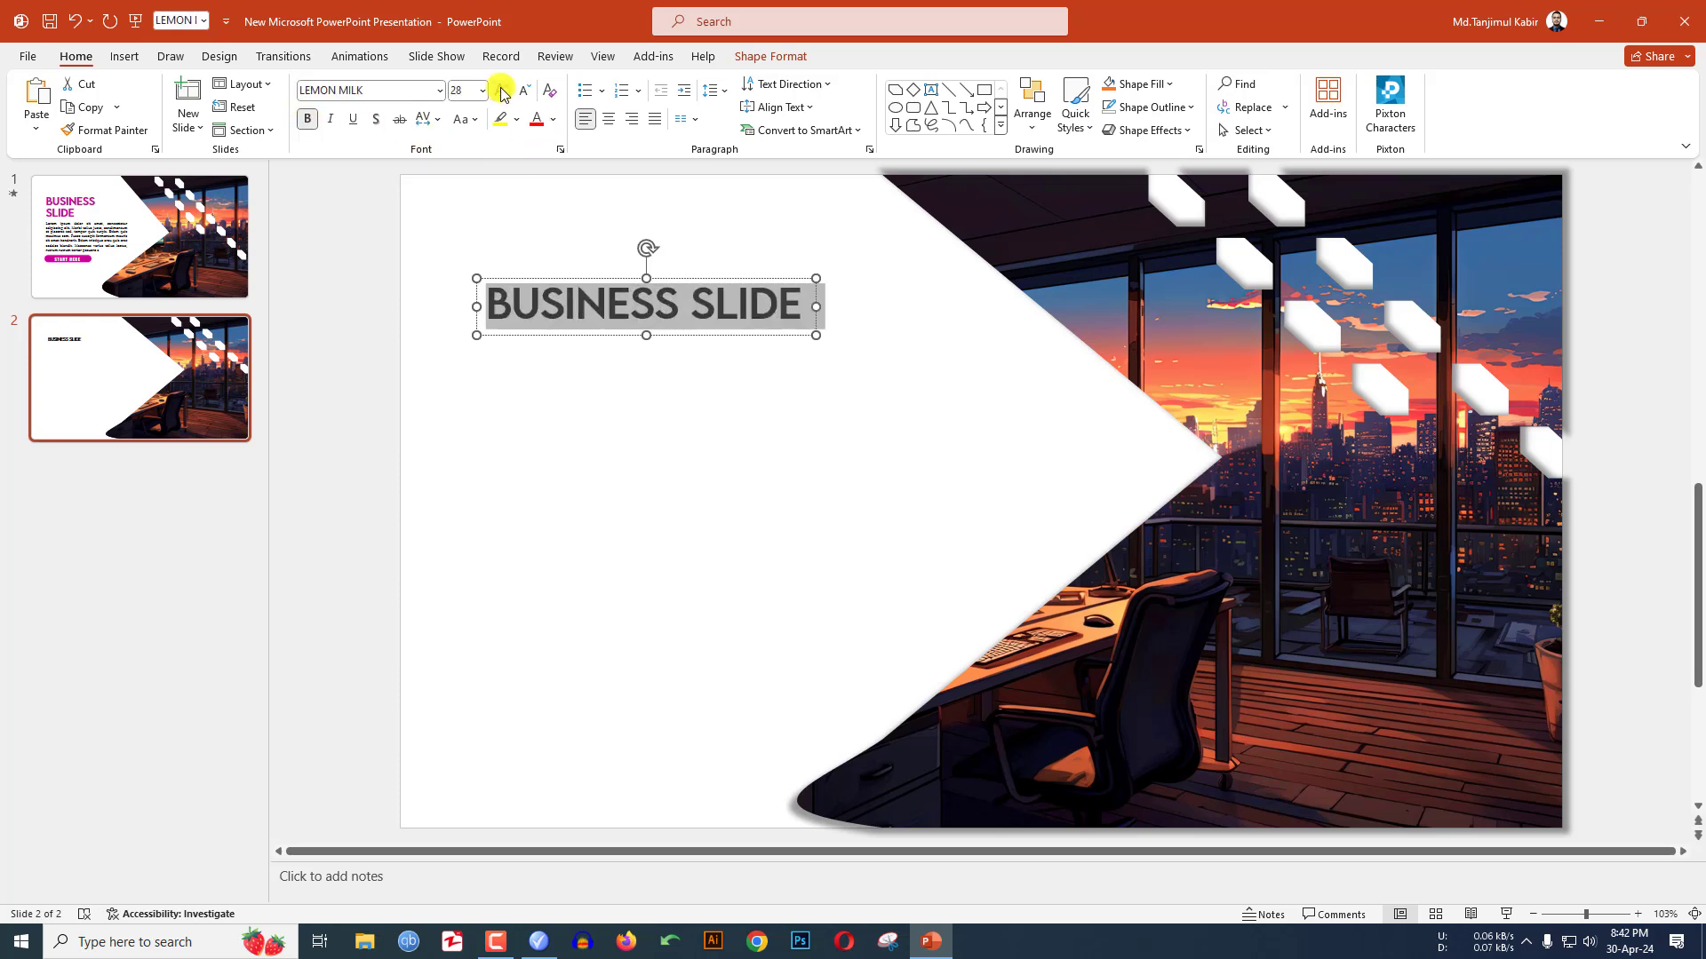
click(677, 309)
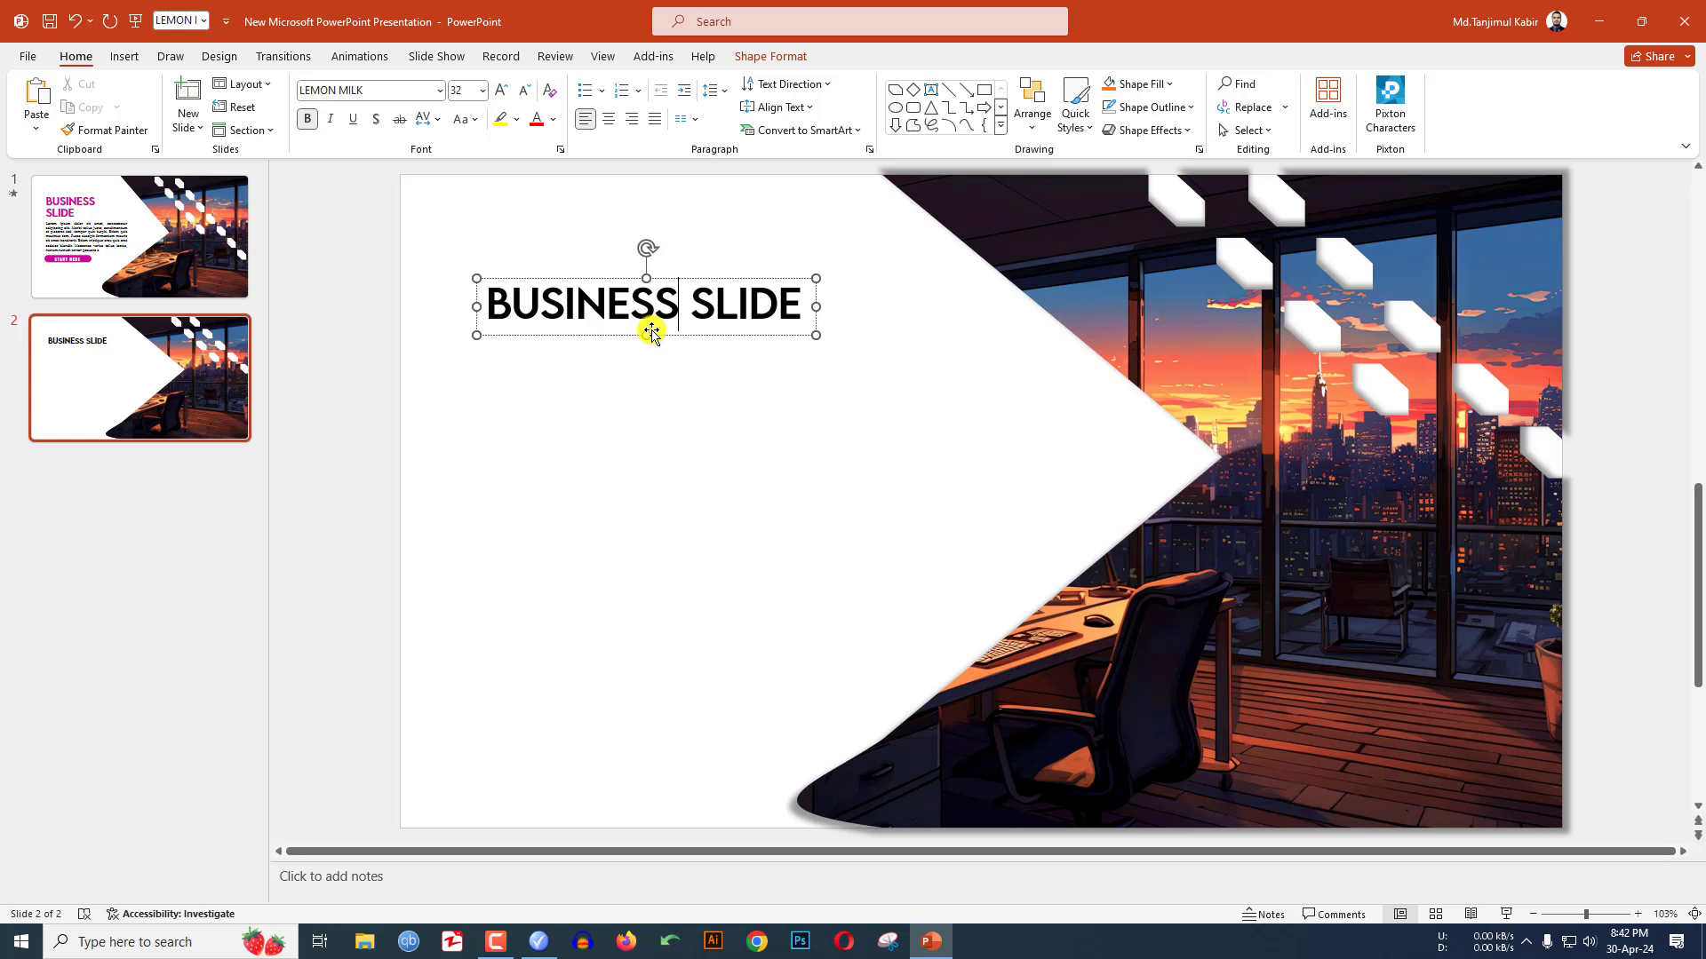
key(Return)
key(ctrl+a)
key(ctrl+bracketright)
key(ctrl+bracketright)
click(558, 121)
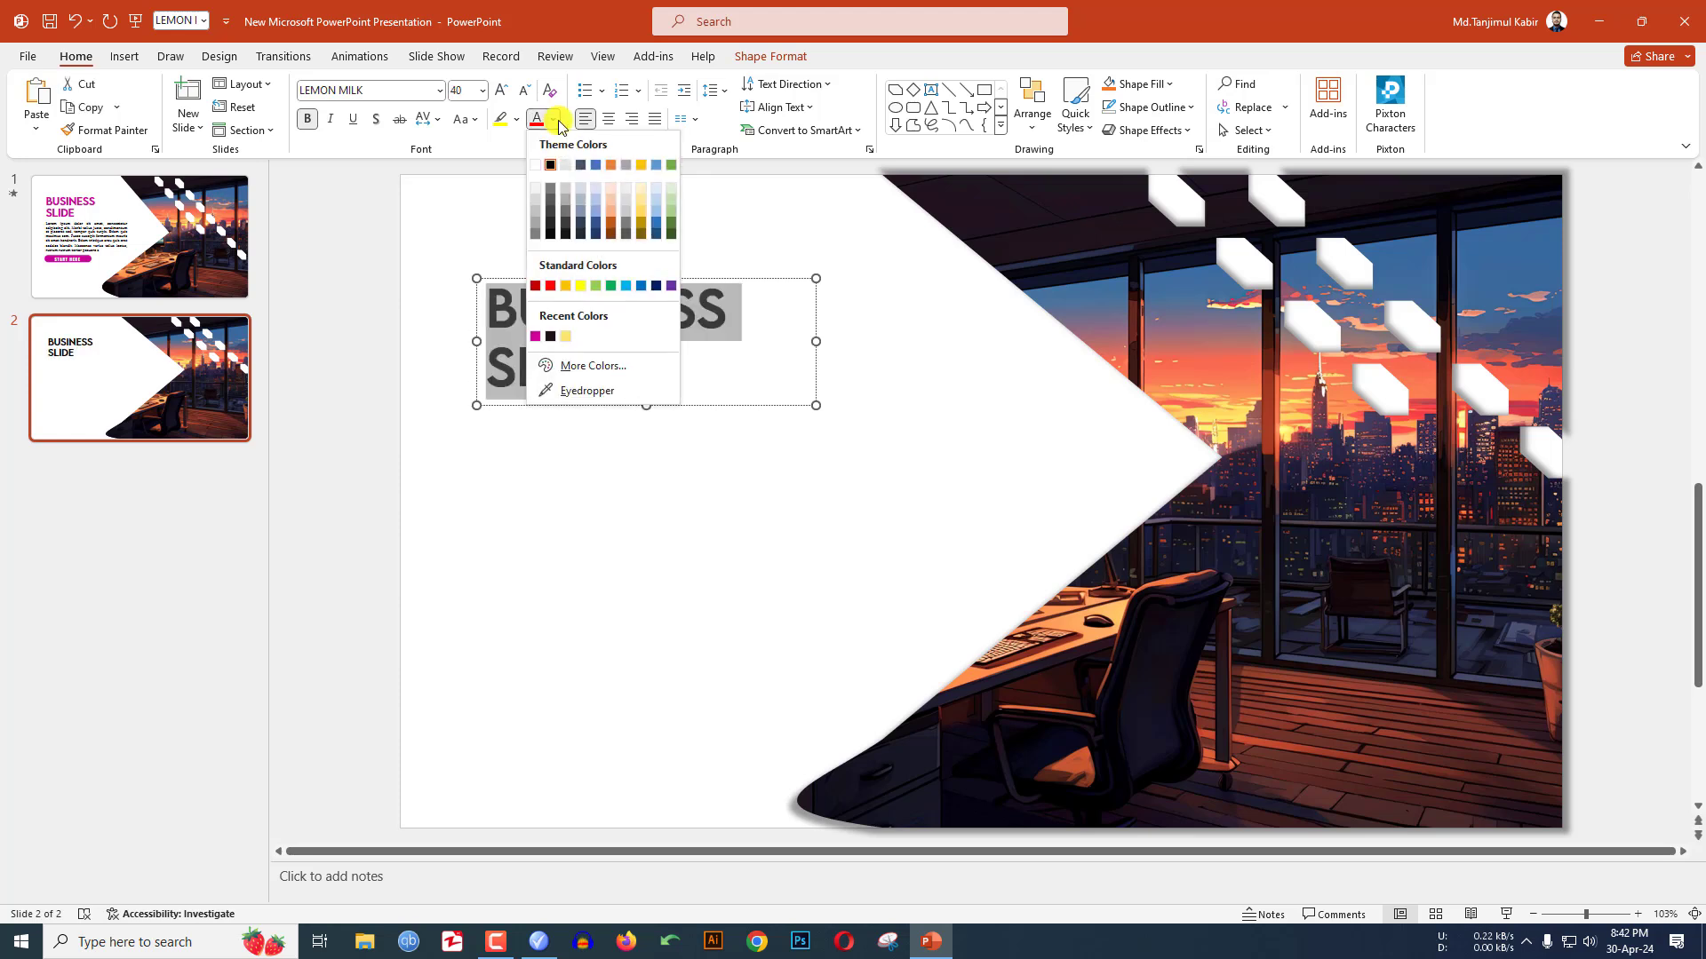
click(536, 335)
key(ctrl+bracketright)
click(120, 59)
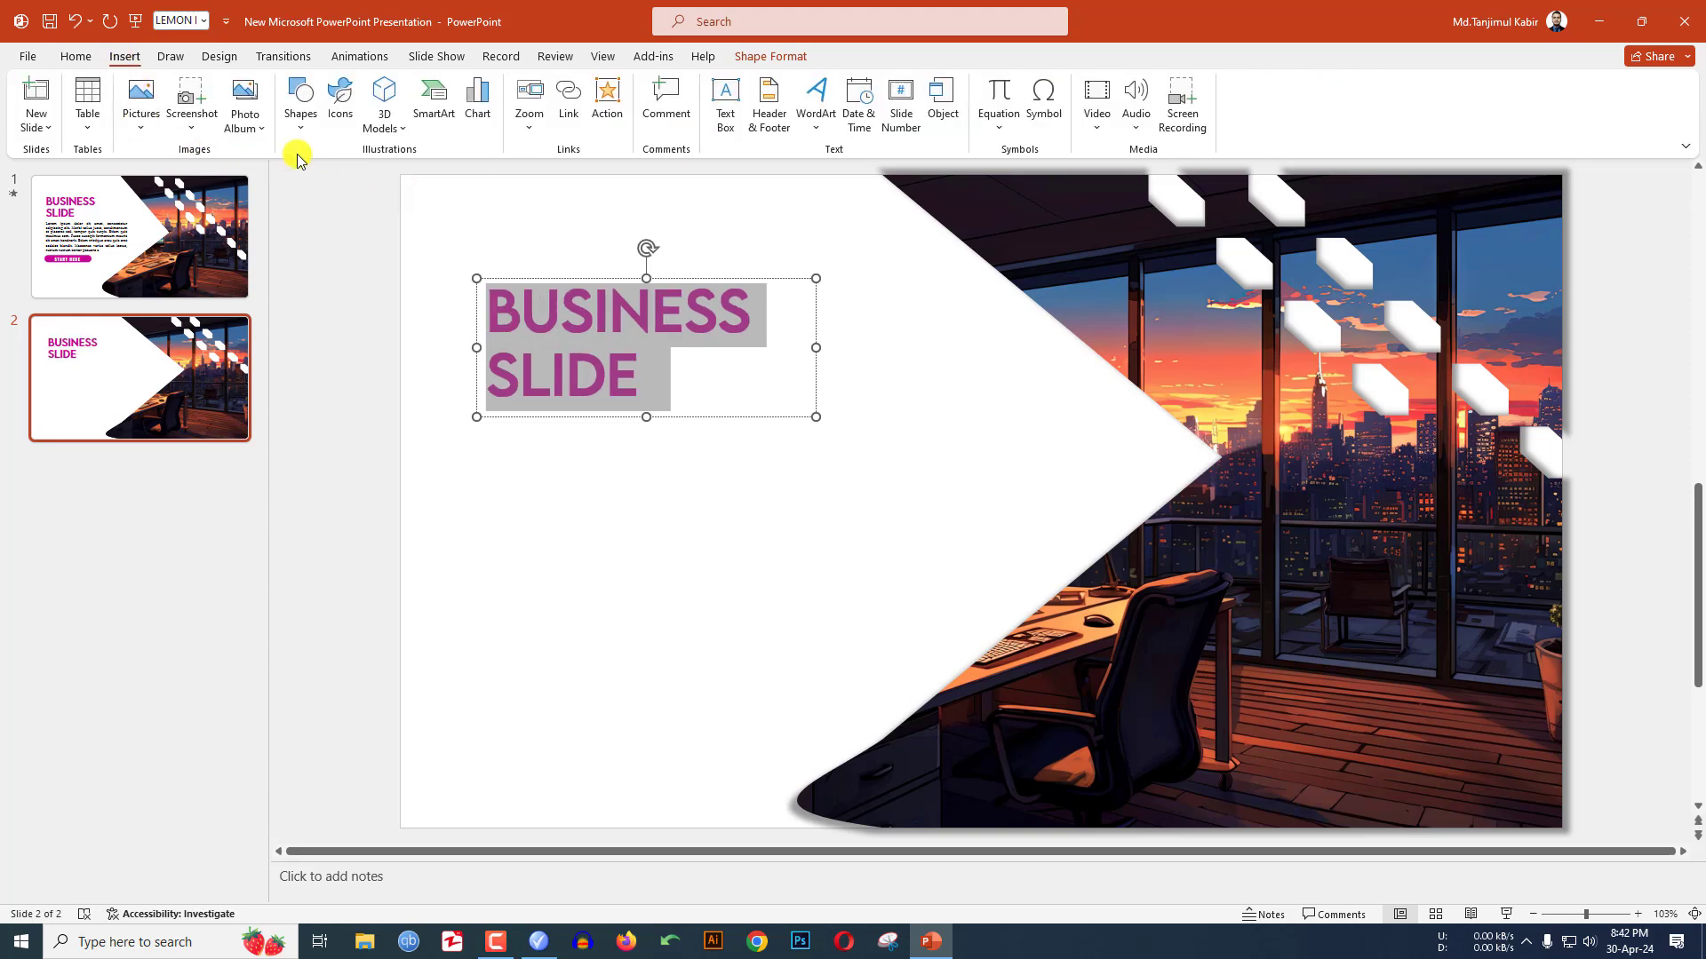
click(301, 107)
click(333, 180)
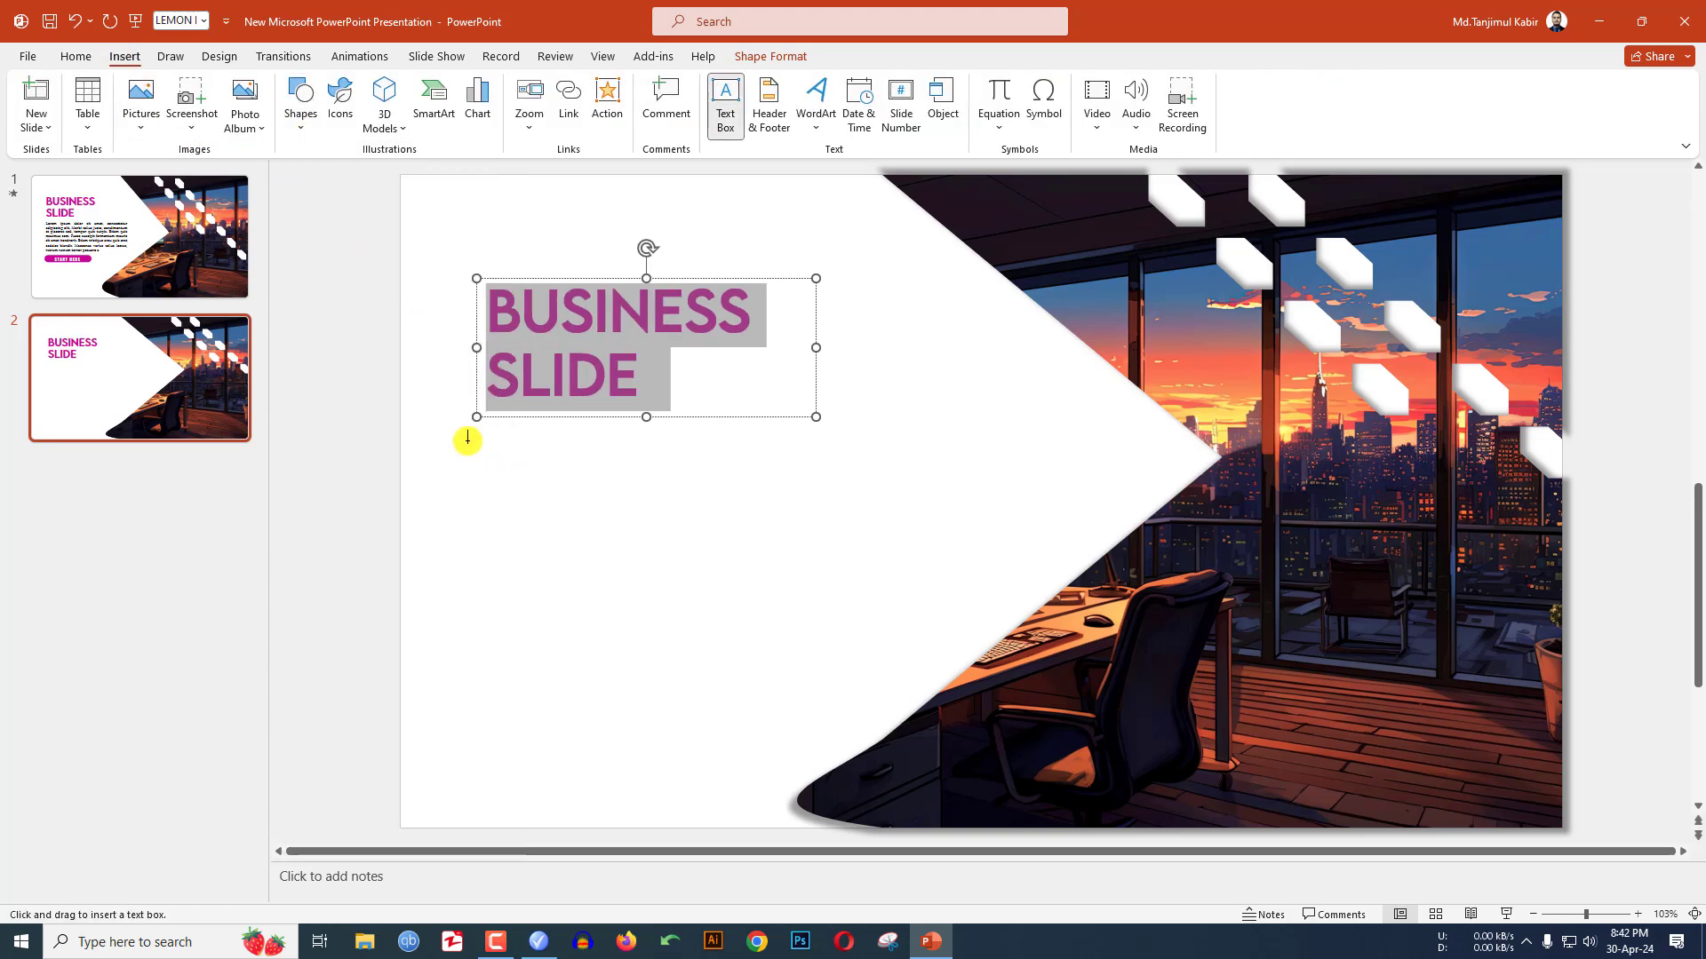
Step: Add the pasted Lorem ipsum paragraph in justified 14-pt Lora just below the title
drag(466, 436, 963, 596)
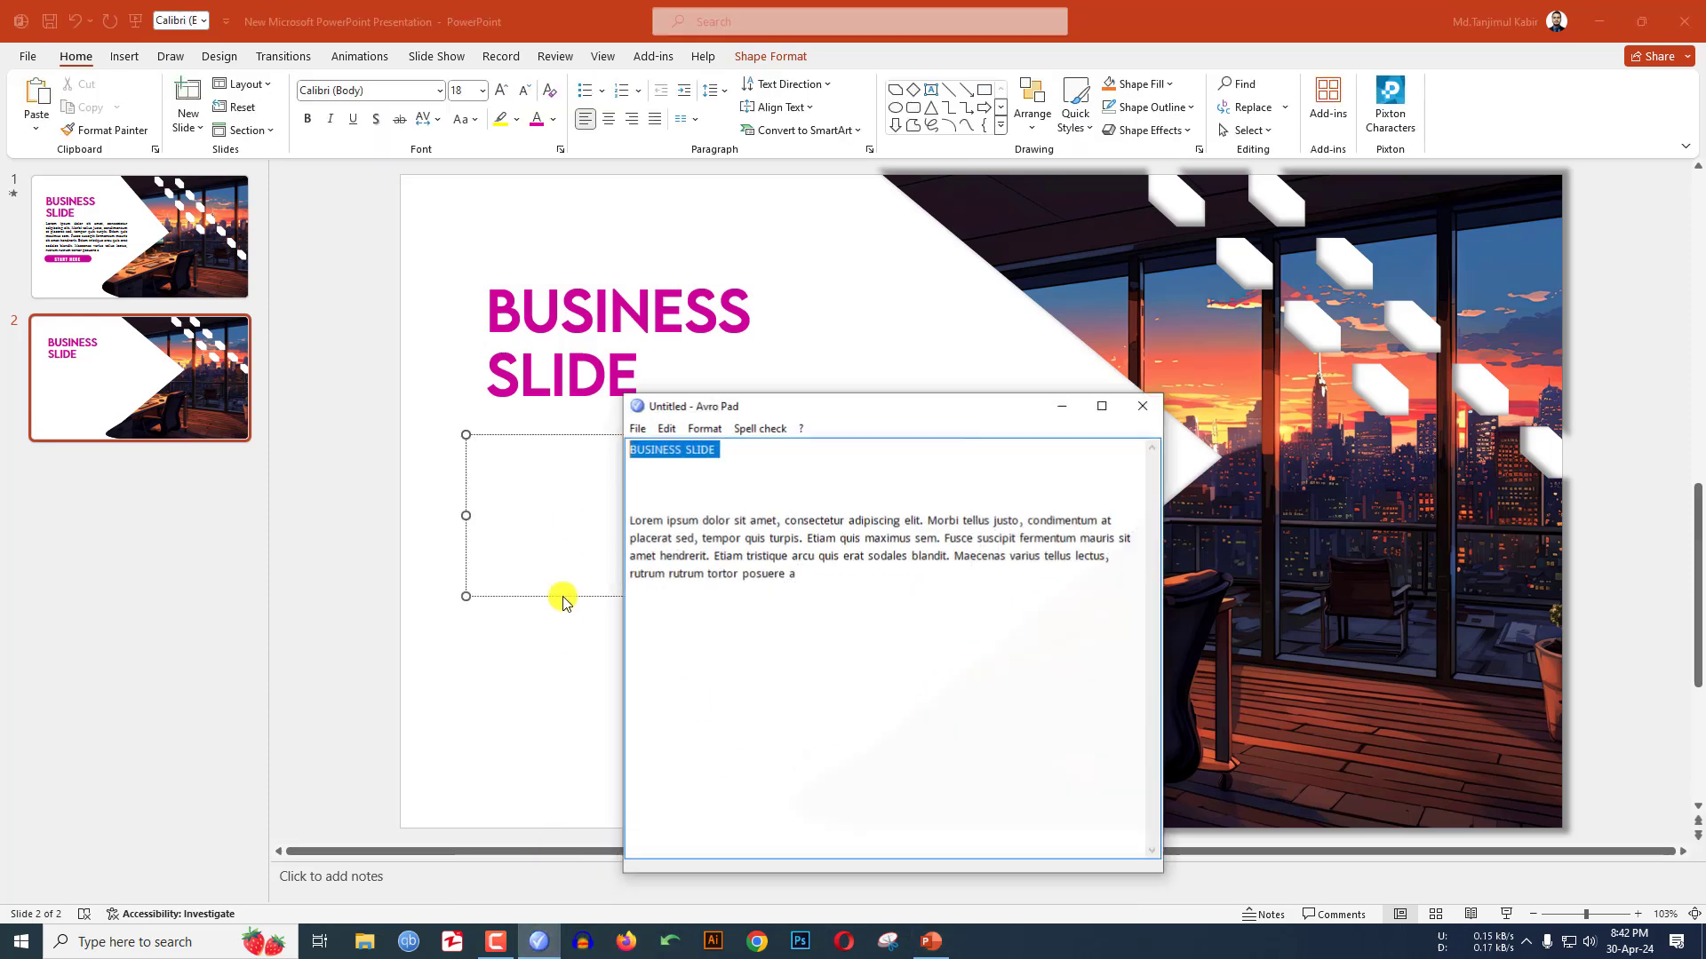
text(Lorem ipsum dolor sit amet, consectetur adipiscing elit. Morbi tellus justo, condimentum at placerat sed, tempor quis turpis. Etiam quis maximus sem. Fusce suscipit fermentum mauris sit amet hendrerit. Etiam tristique arcu quis erat sodales blandit. Maecenas varius tellus lectus, rutrum rutrum tortor posuere a)
drag(923, 620, 480, 470)
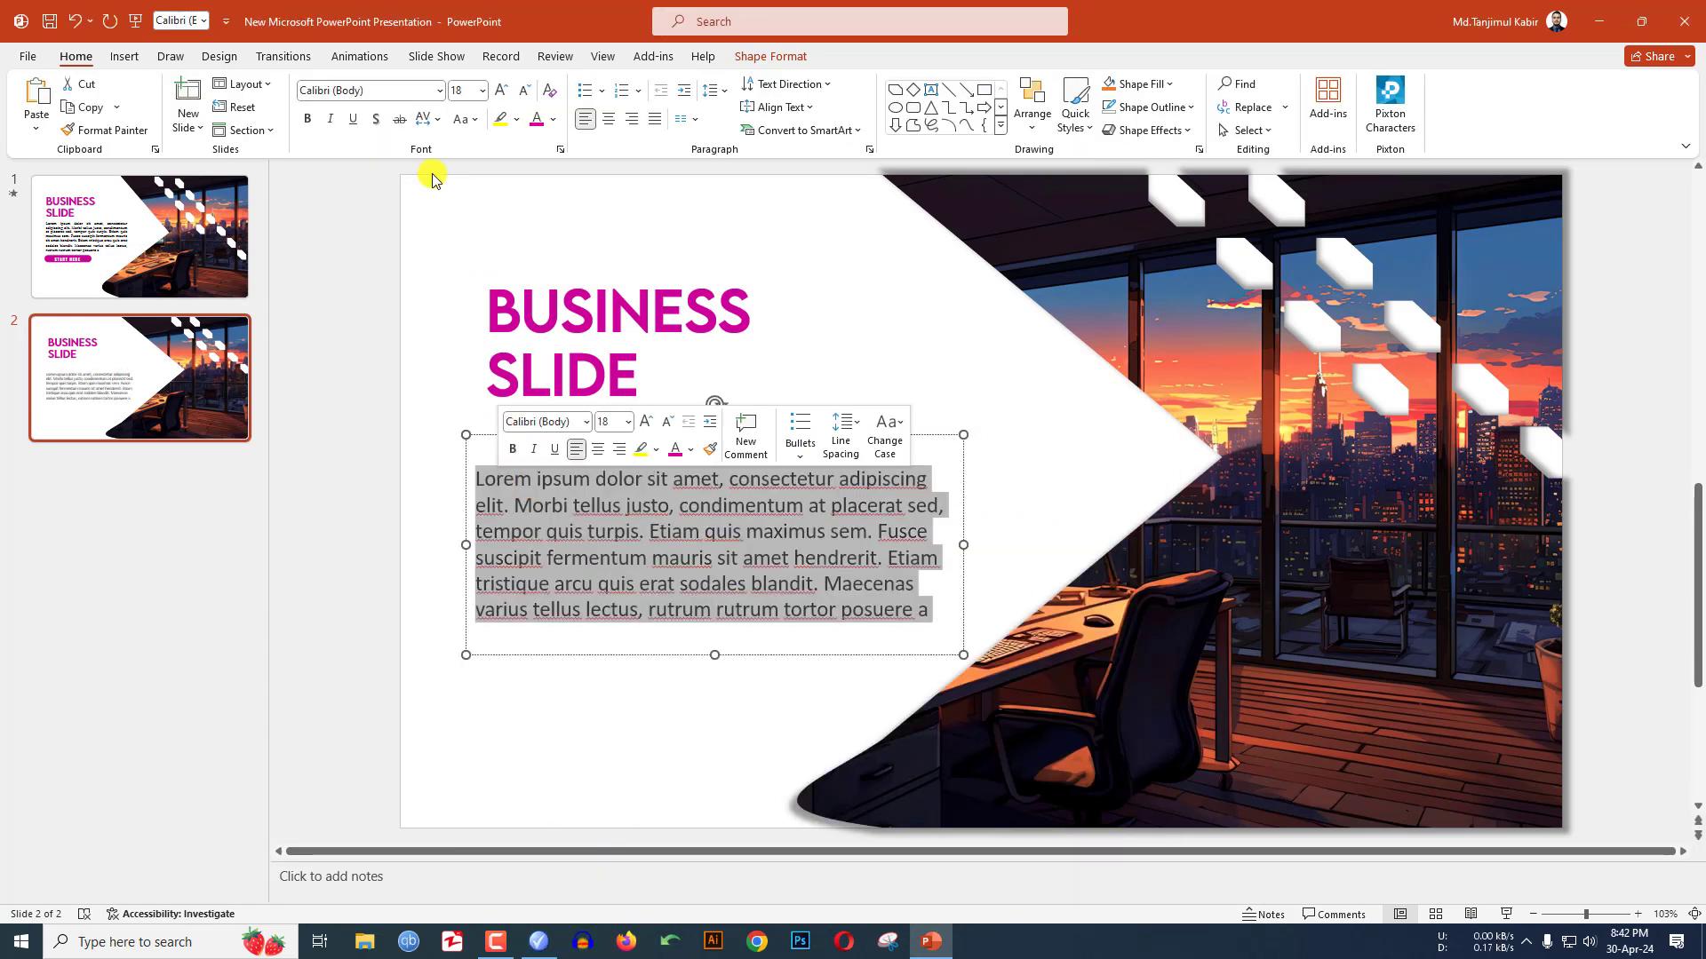
click(371, 90)
key(Return)
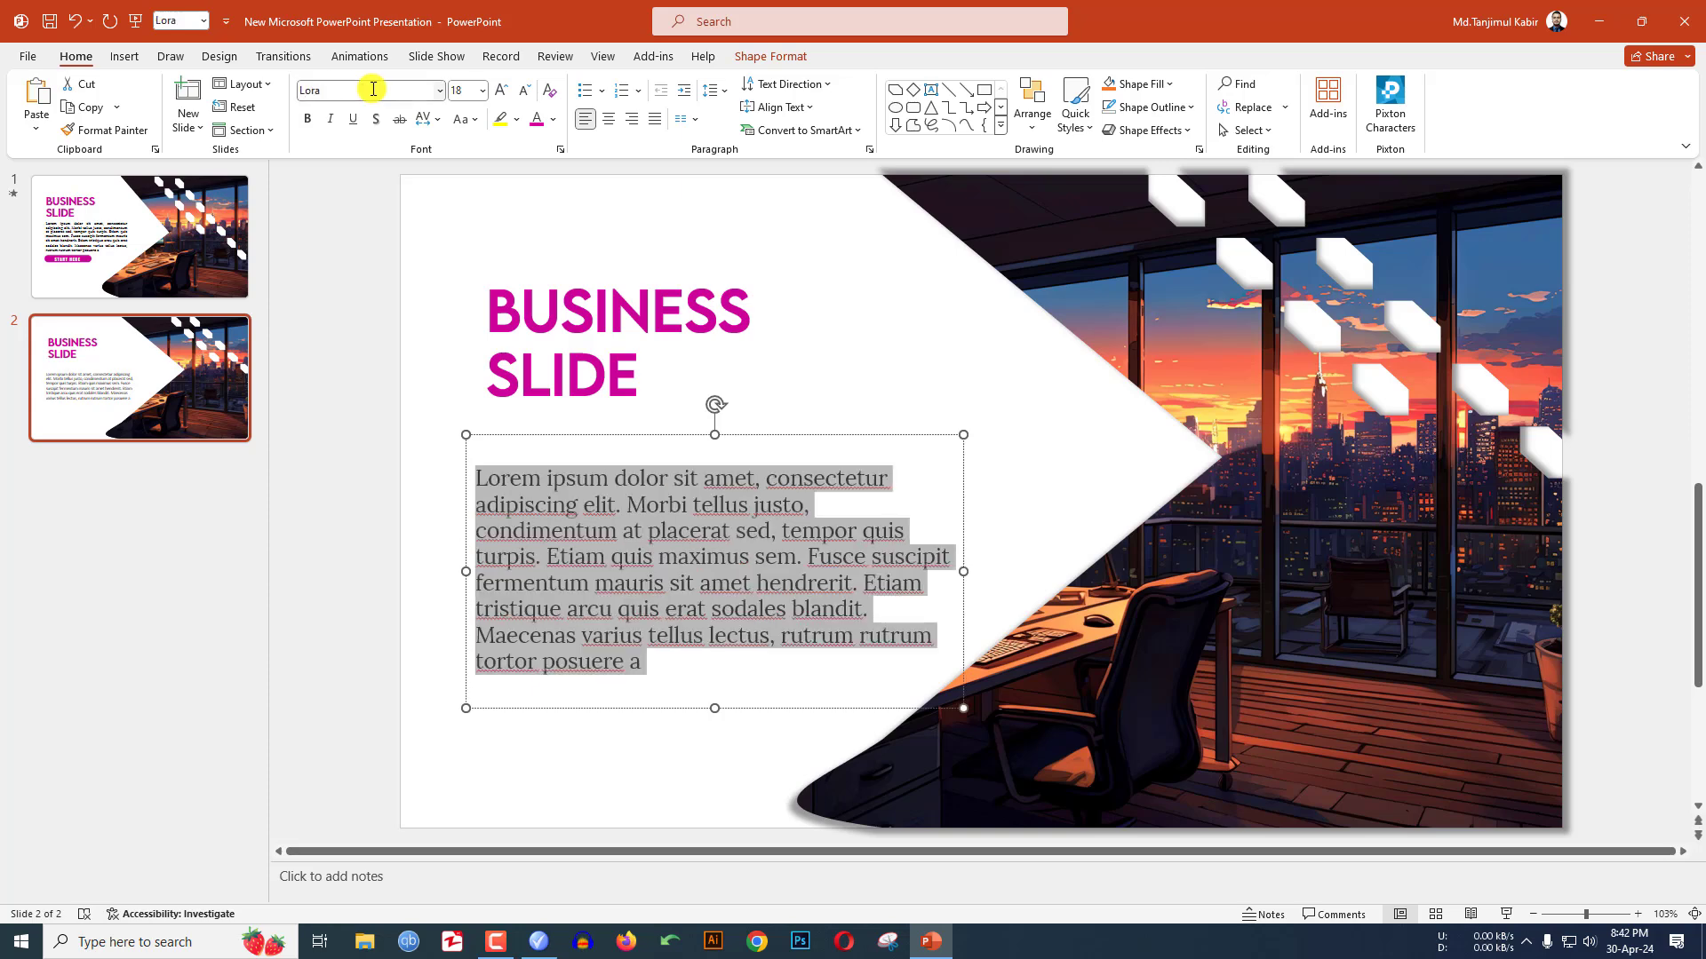
click(524, 89)
click(524, 89)
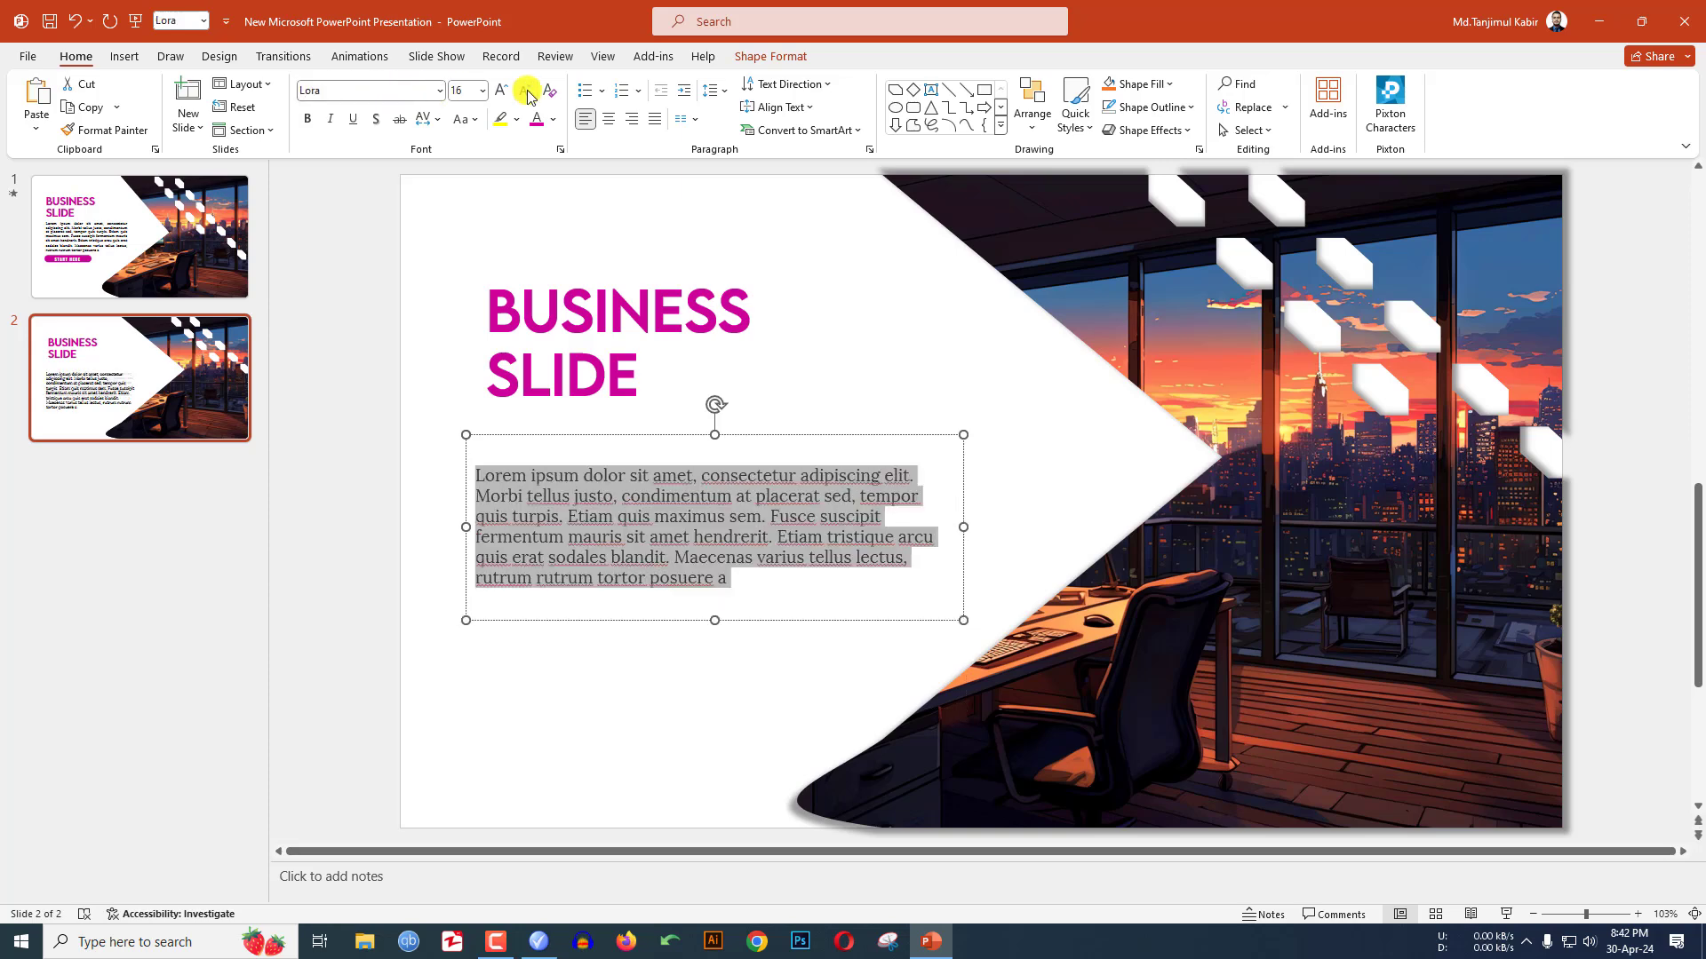
click(654, 118)
drag(667, 432, 672, 385)
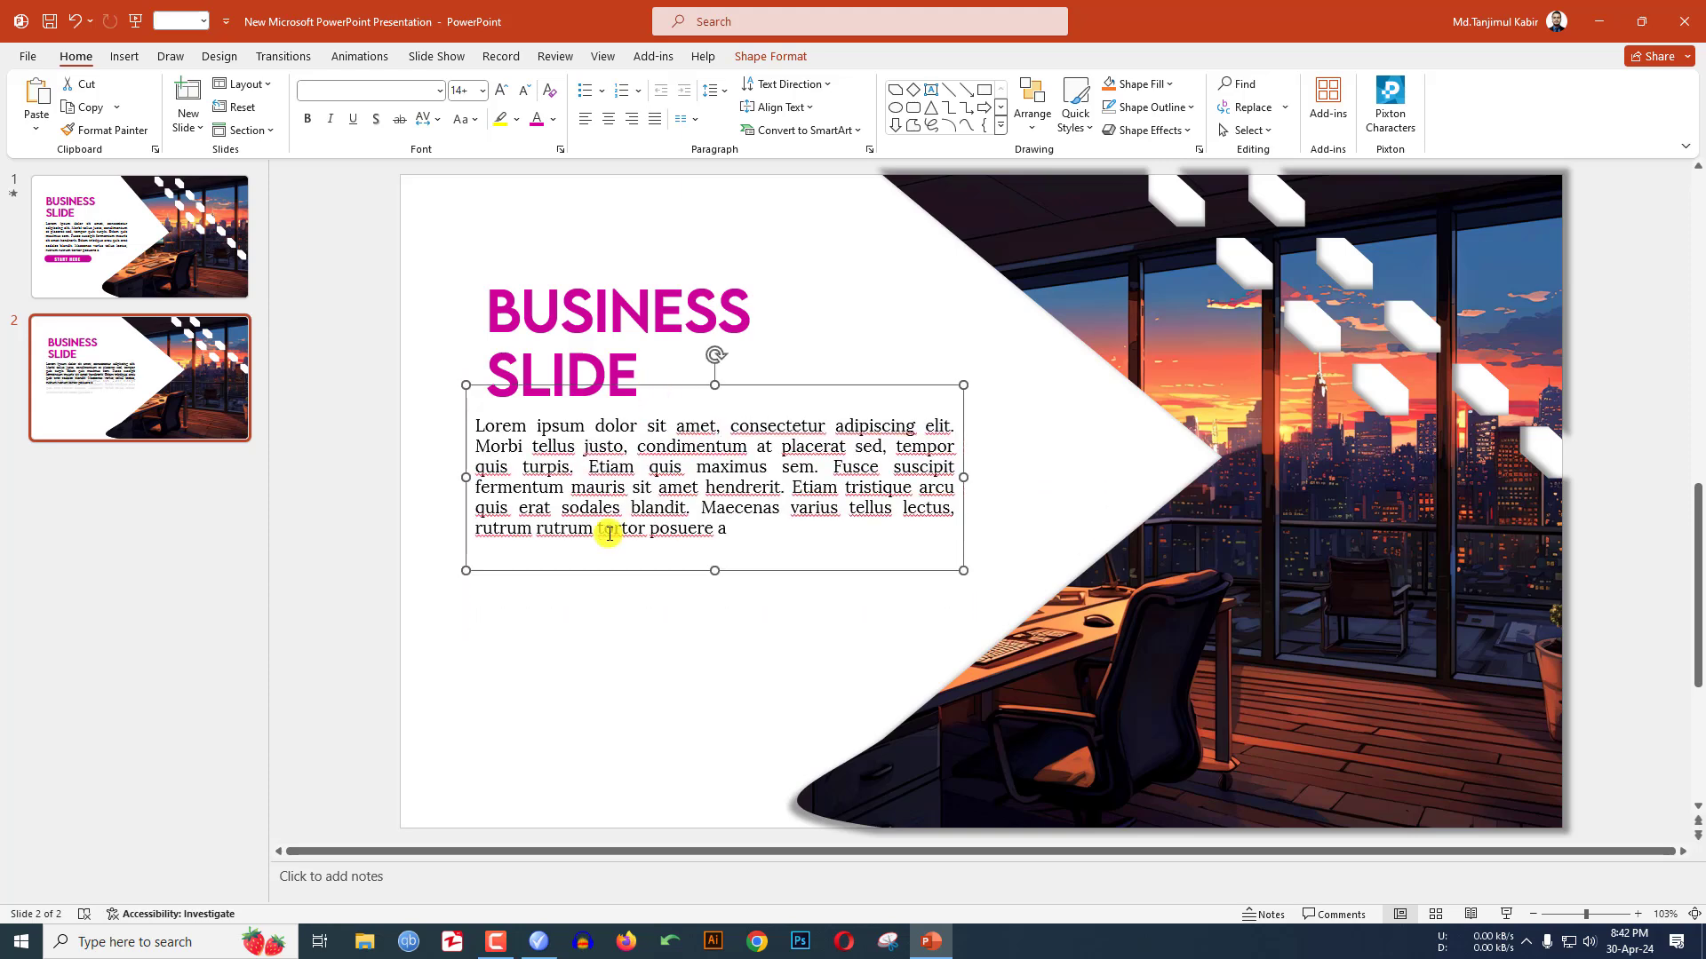
click(125, 56)
Step: Draw a fully rounded pill shape below the body text, magenta with no outline
click(302, 115)
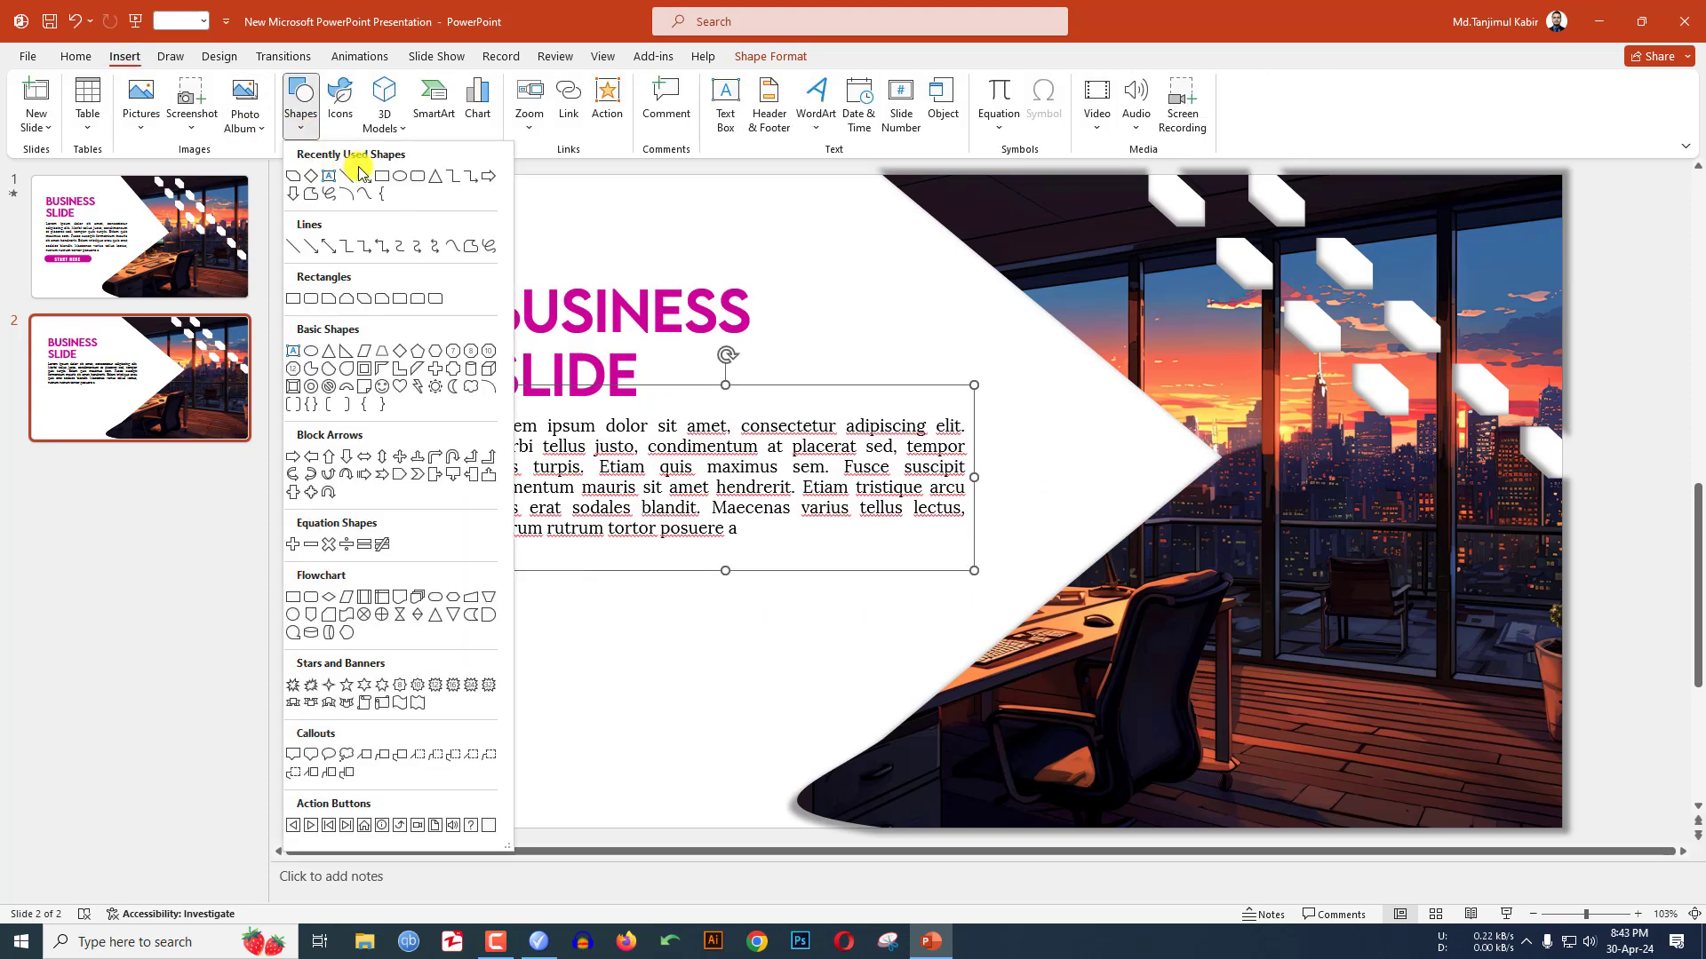
click(415, 177)
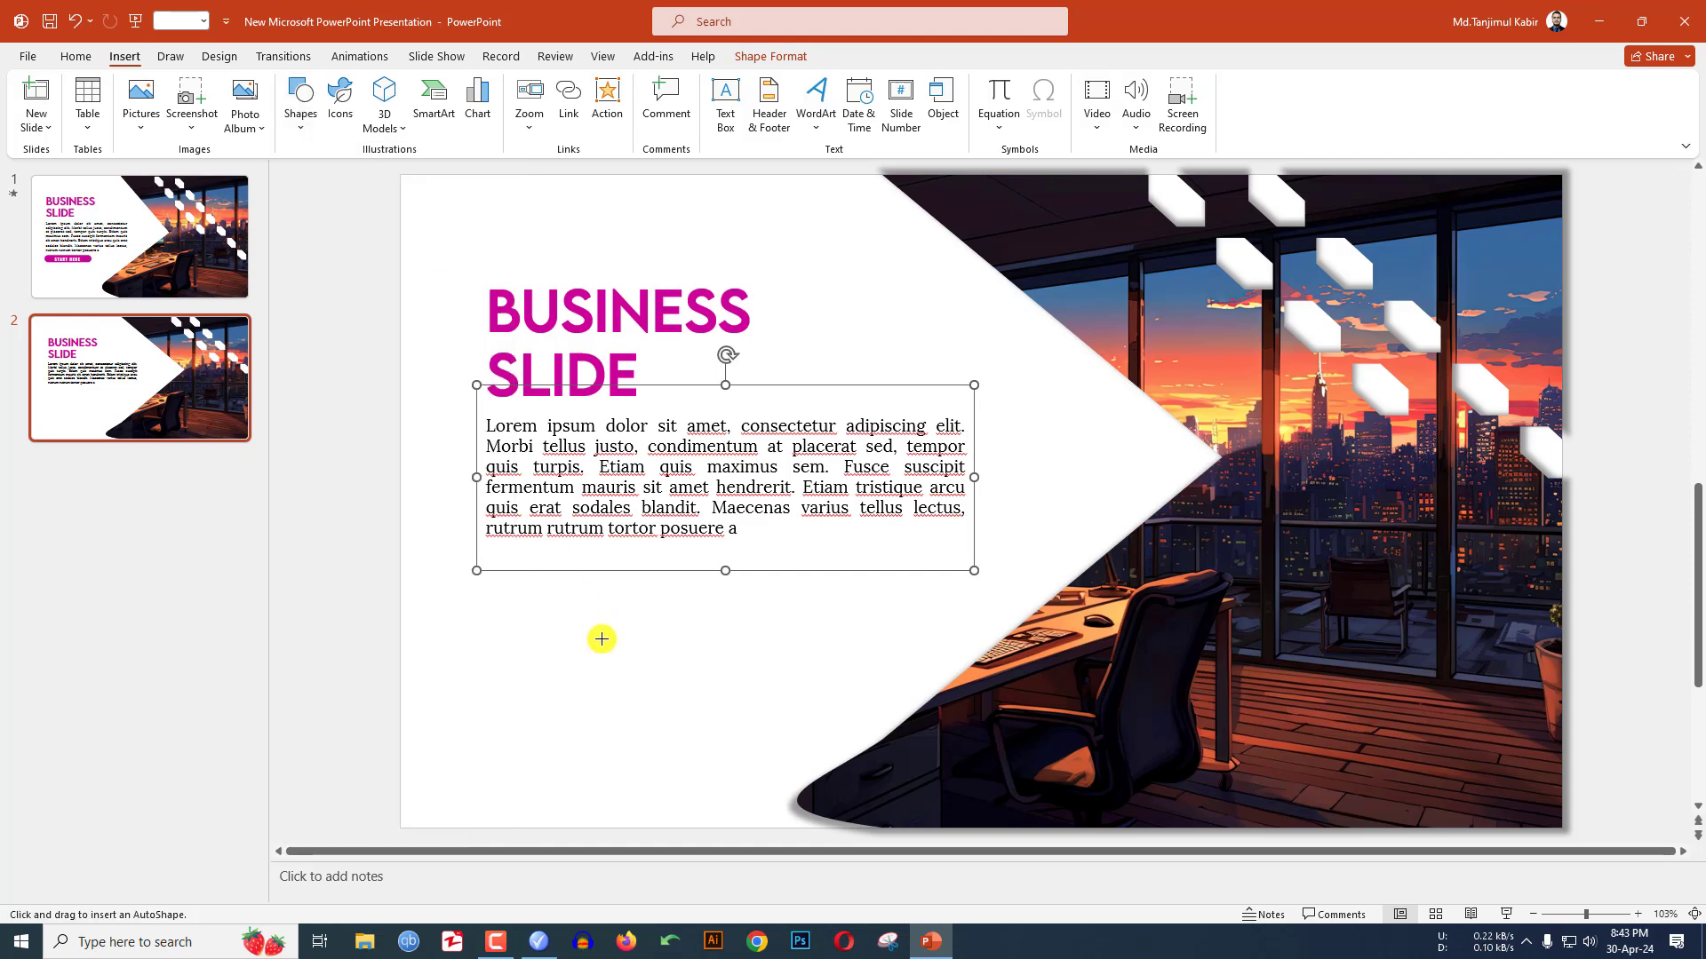
drag(507, 586, 696, 619)
drag(512, 589, 525, 587)
click(675, 108)
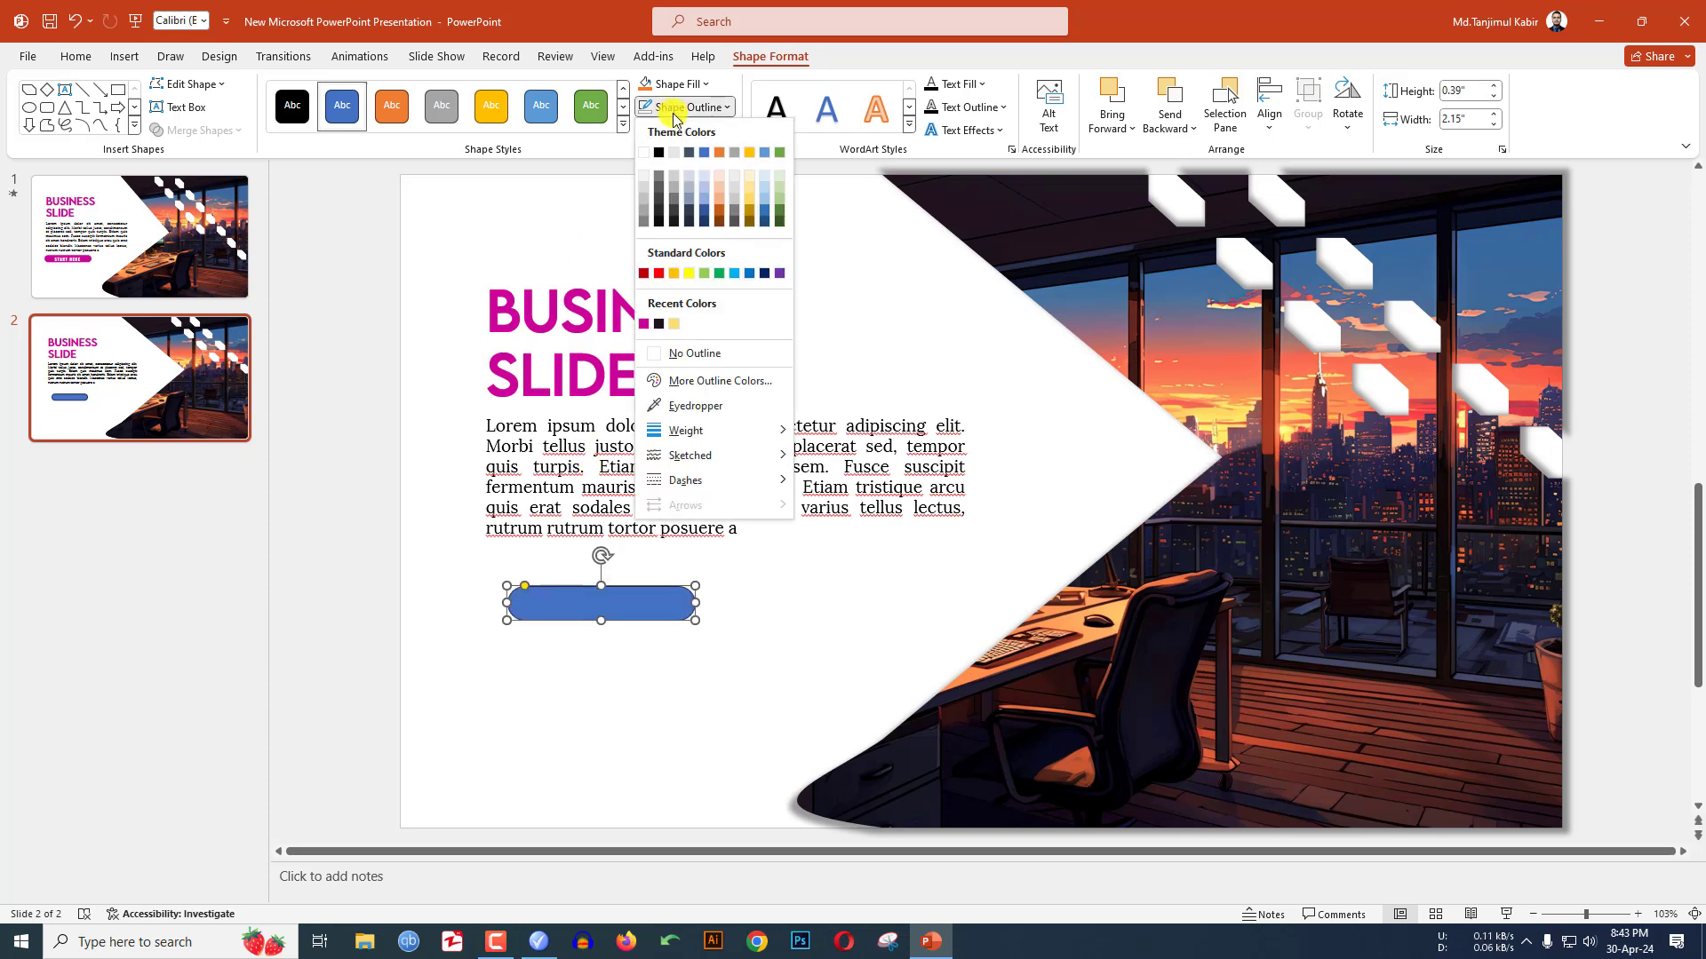
click(684, 354)
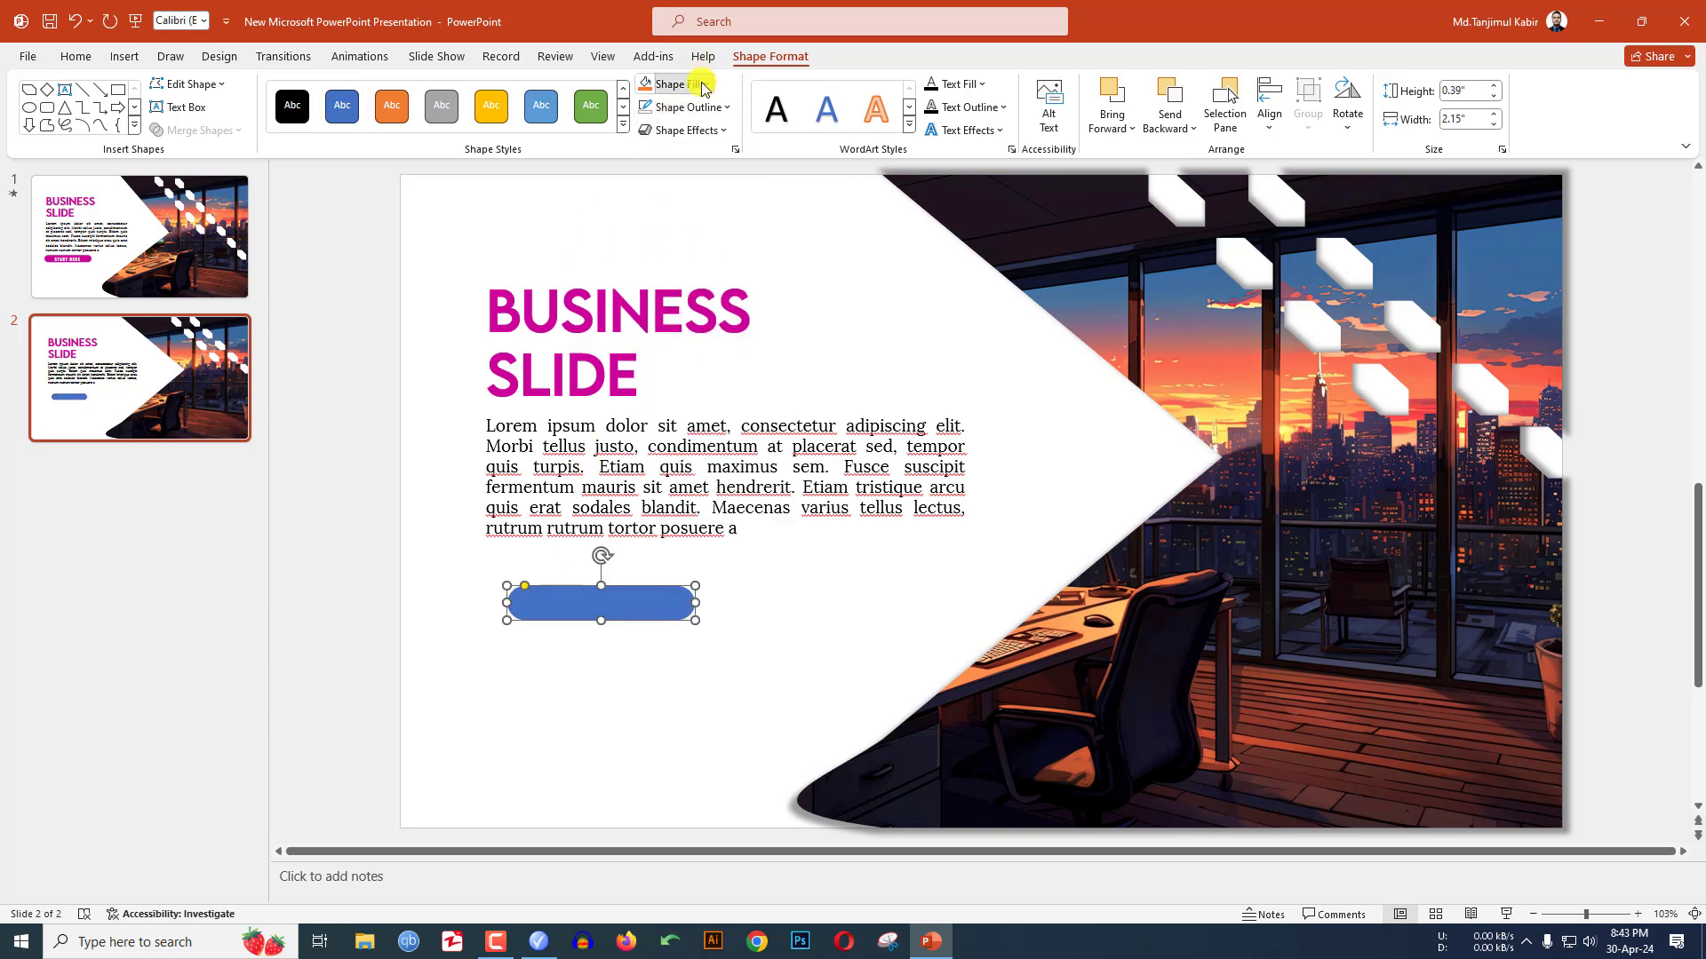
click(668, 84)
click(644, 303)
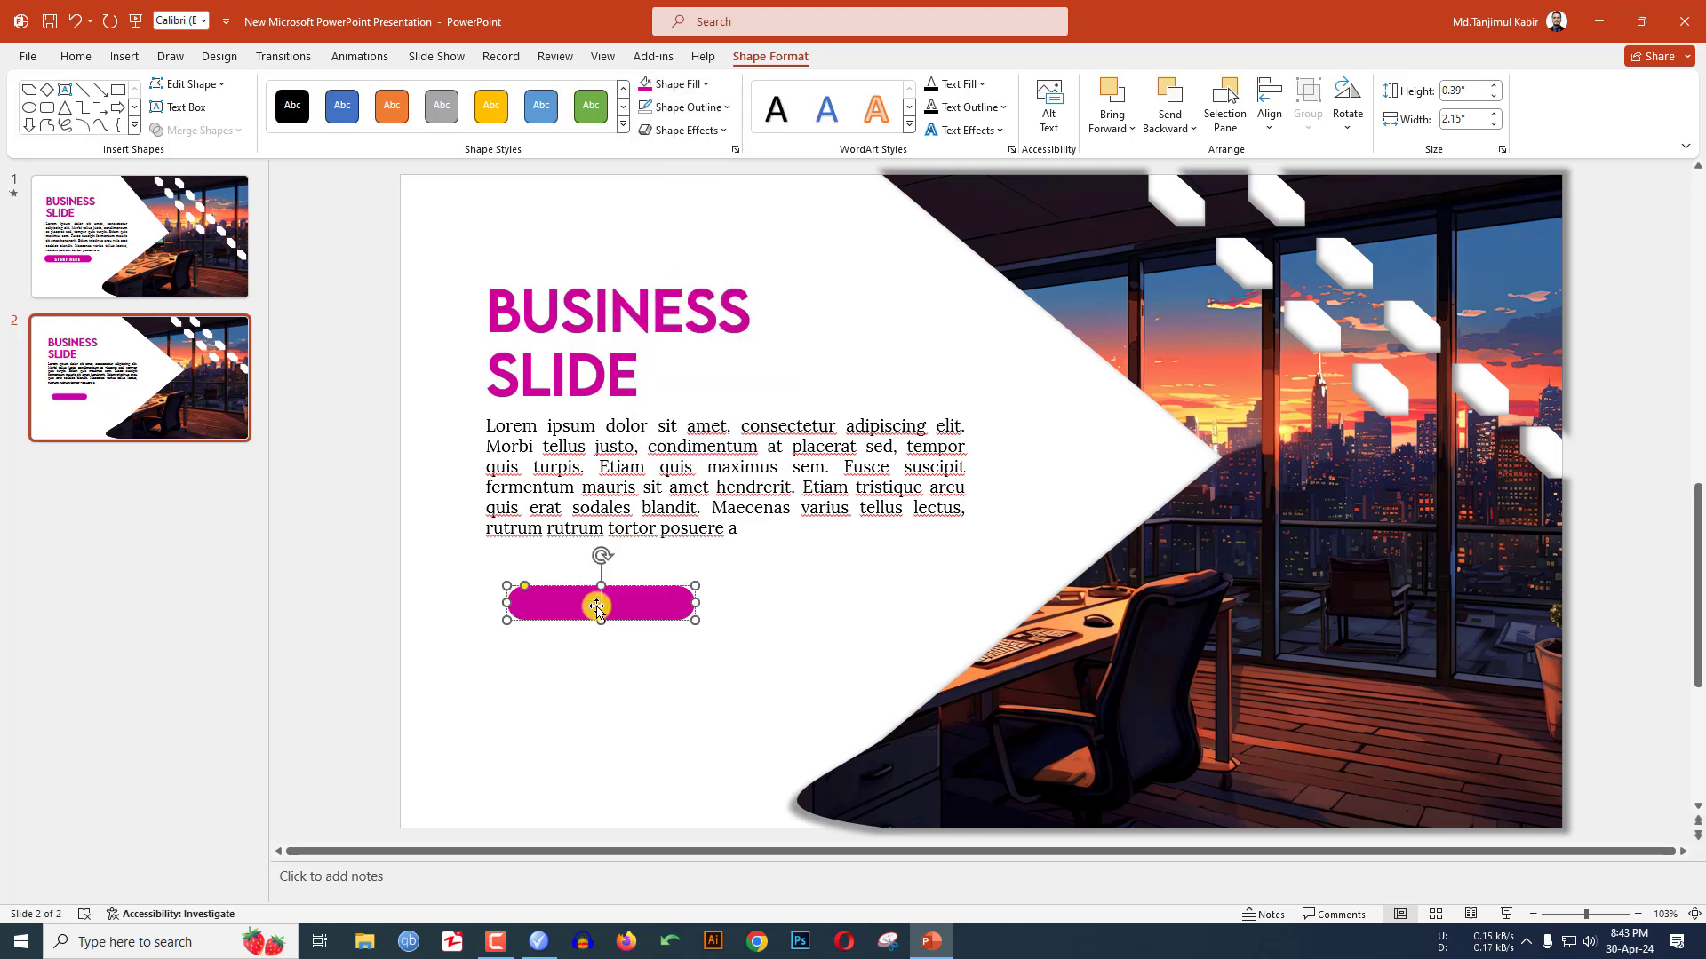
Step: Label the button START HERE in Anton with Loose character spacing
text(TART)
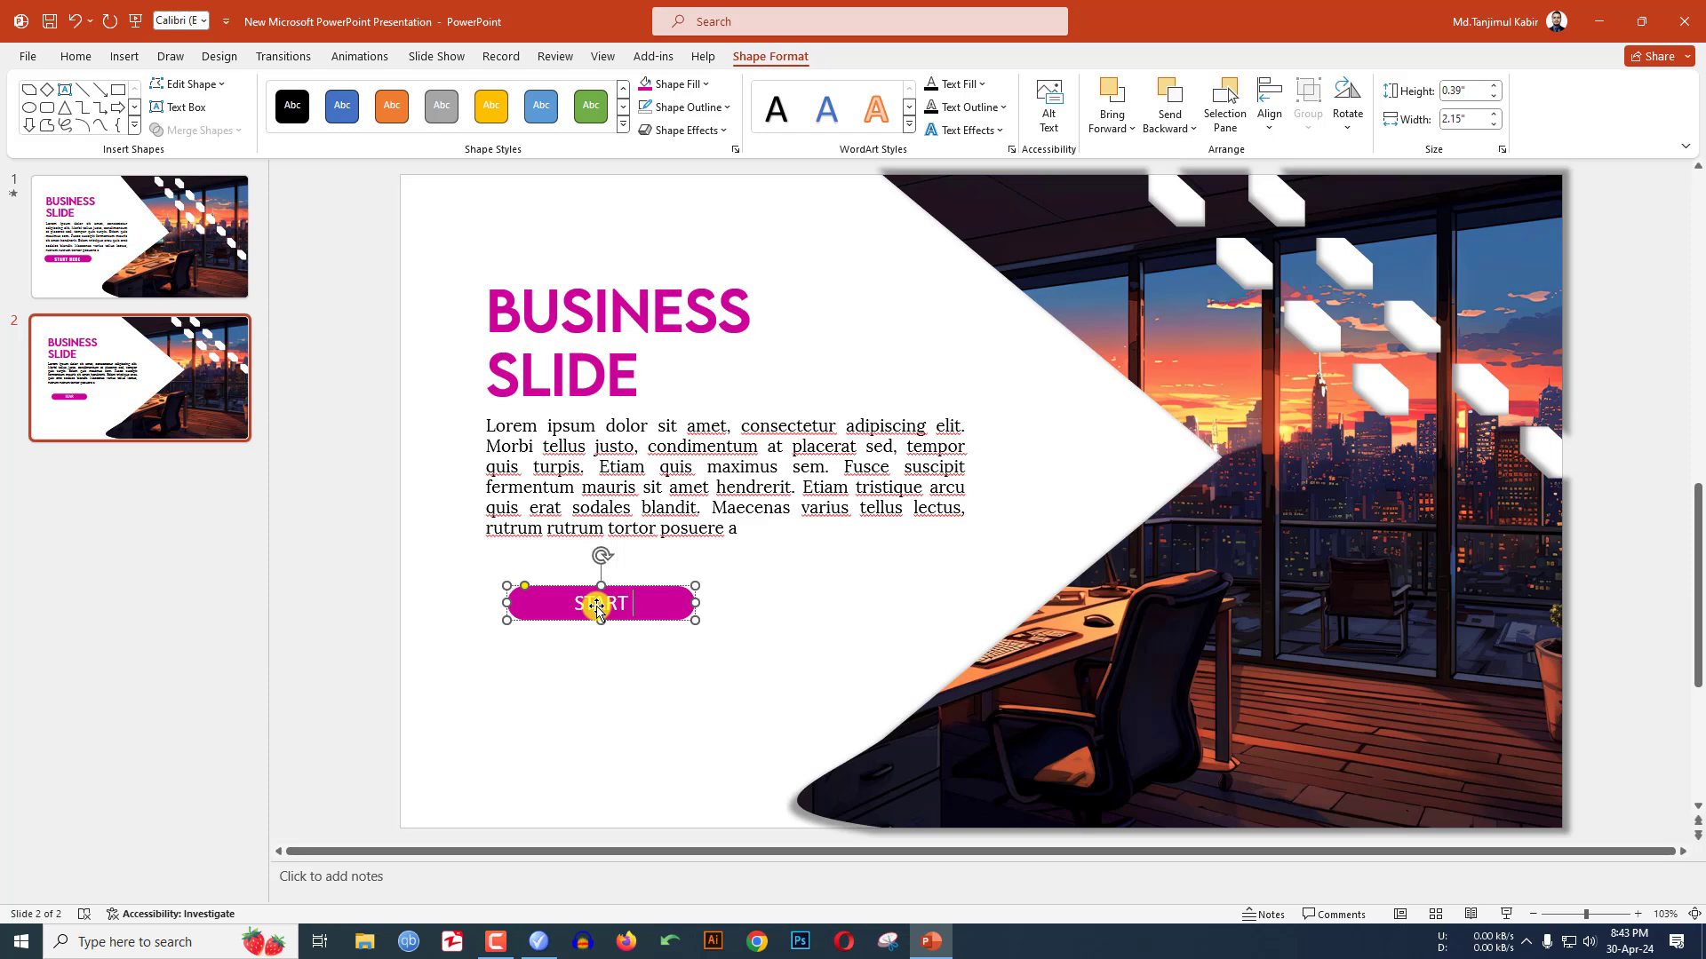
key(ctrl+a)
click(75, 56)
click(365, 91)
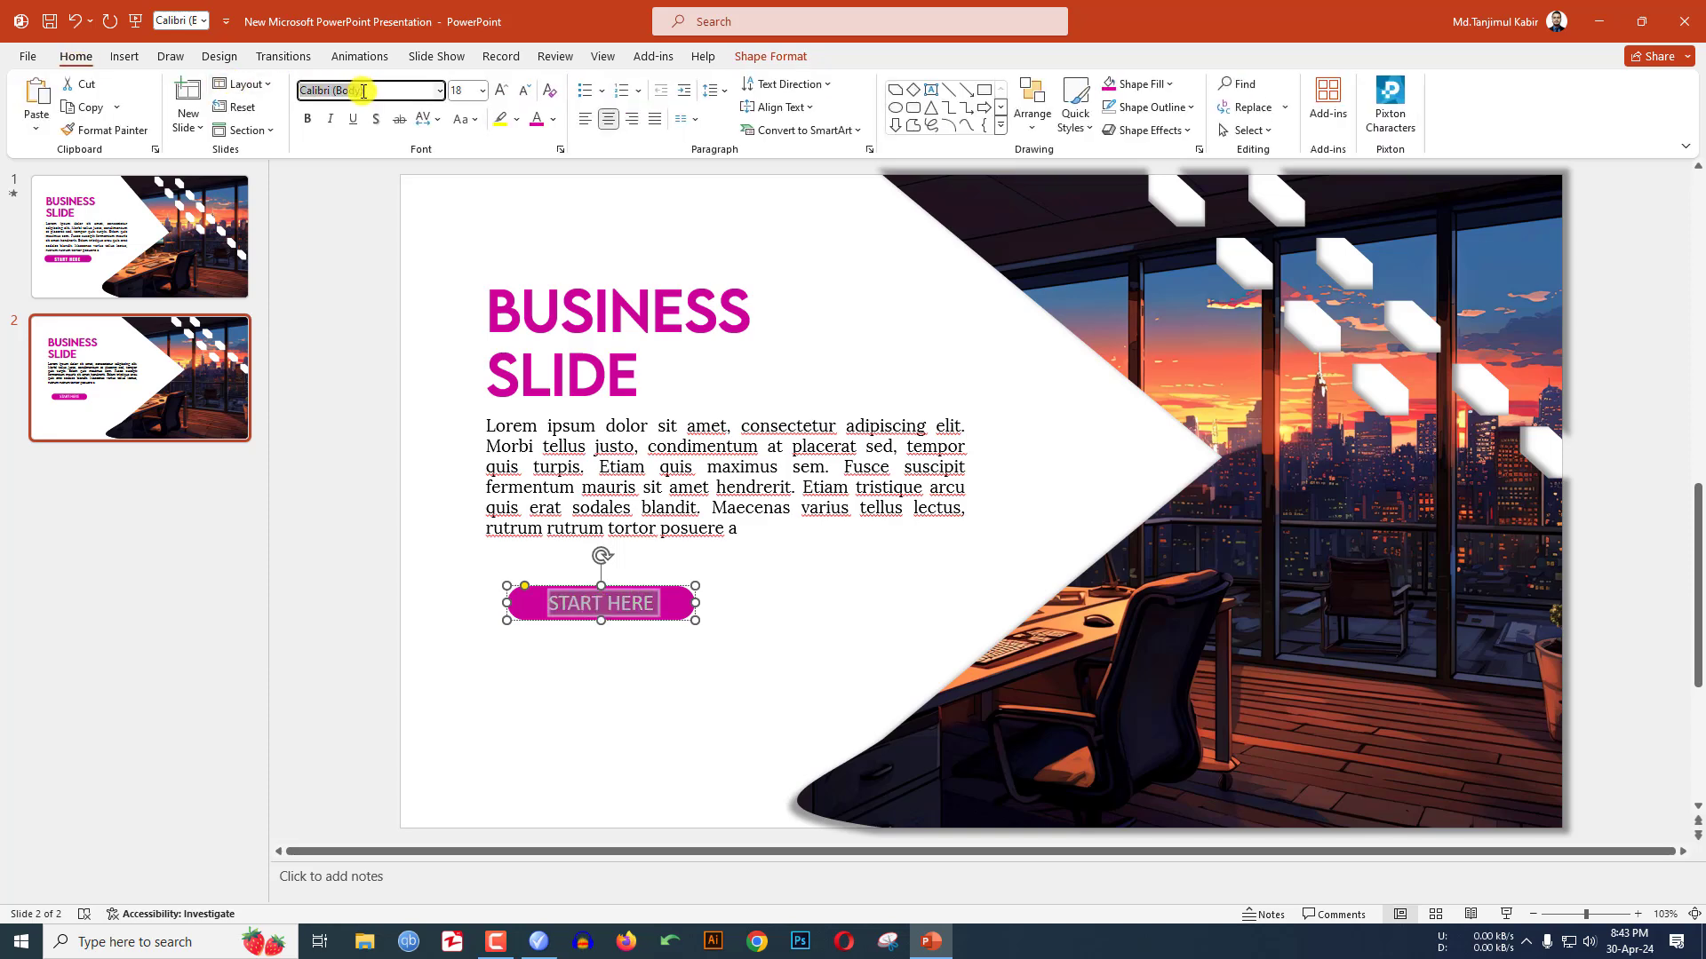
text(Anton)
key(Return)
click(432, 119)
click(454, 223)
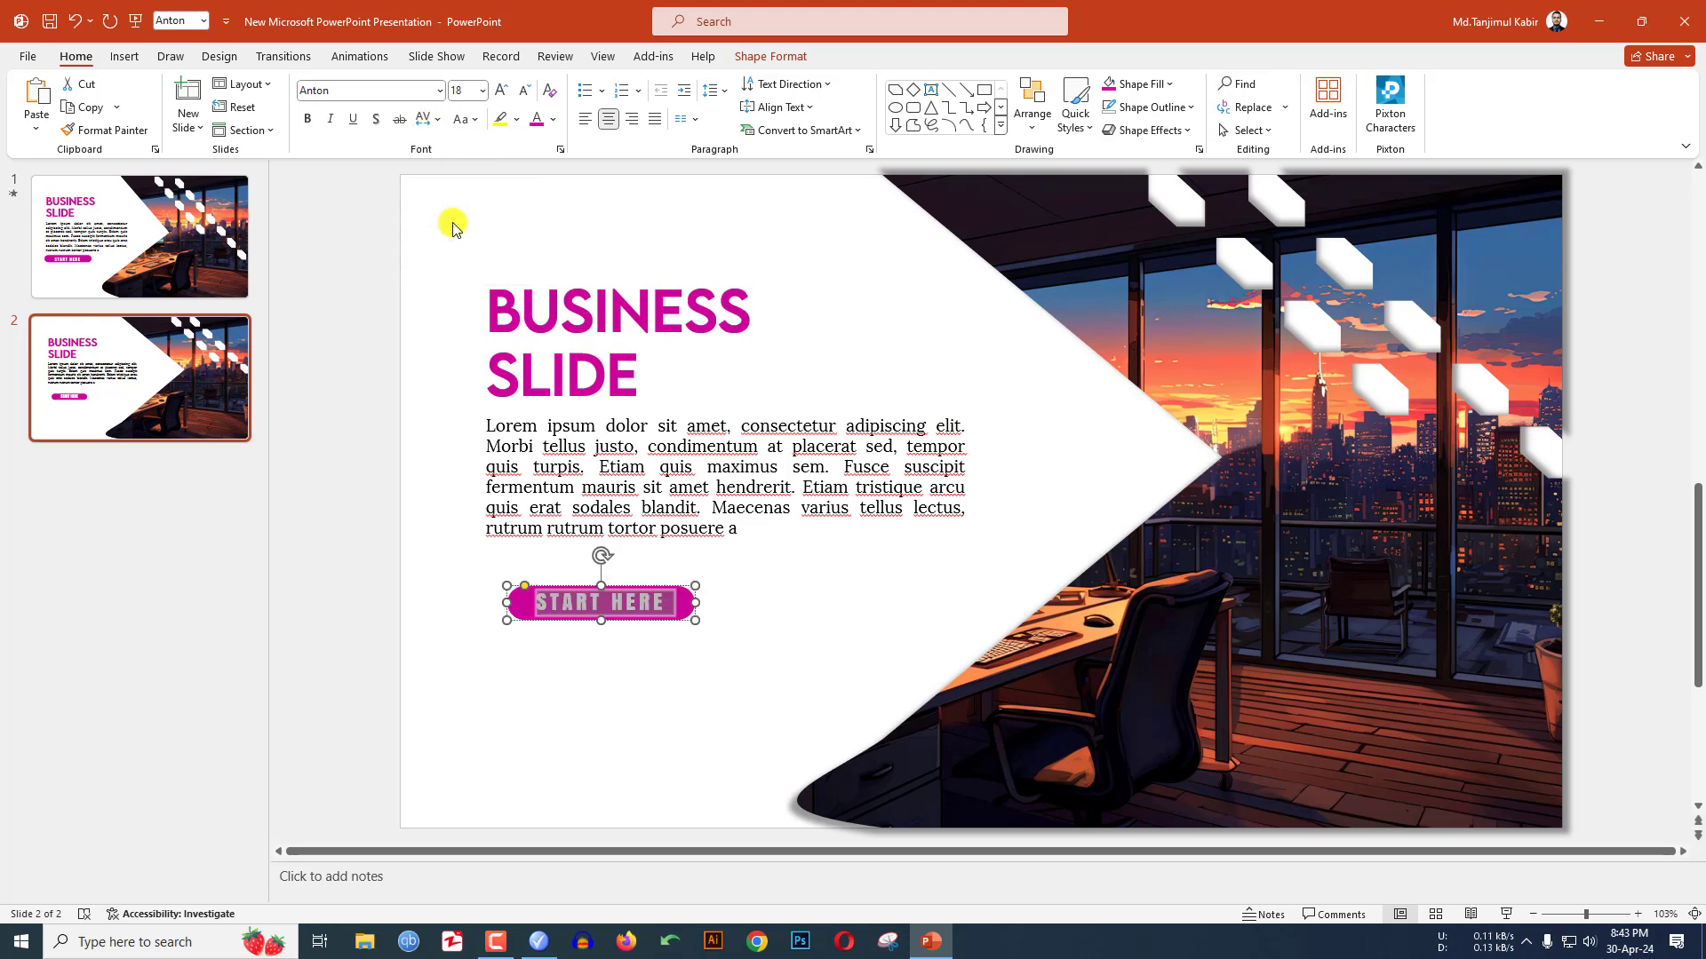
click(789, 584)
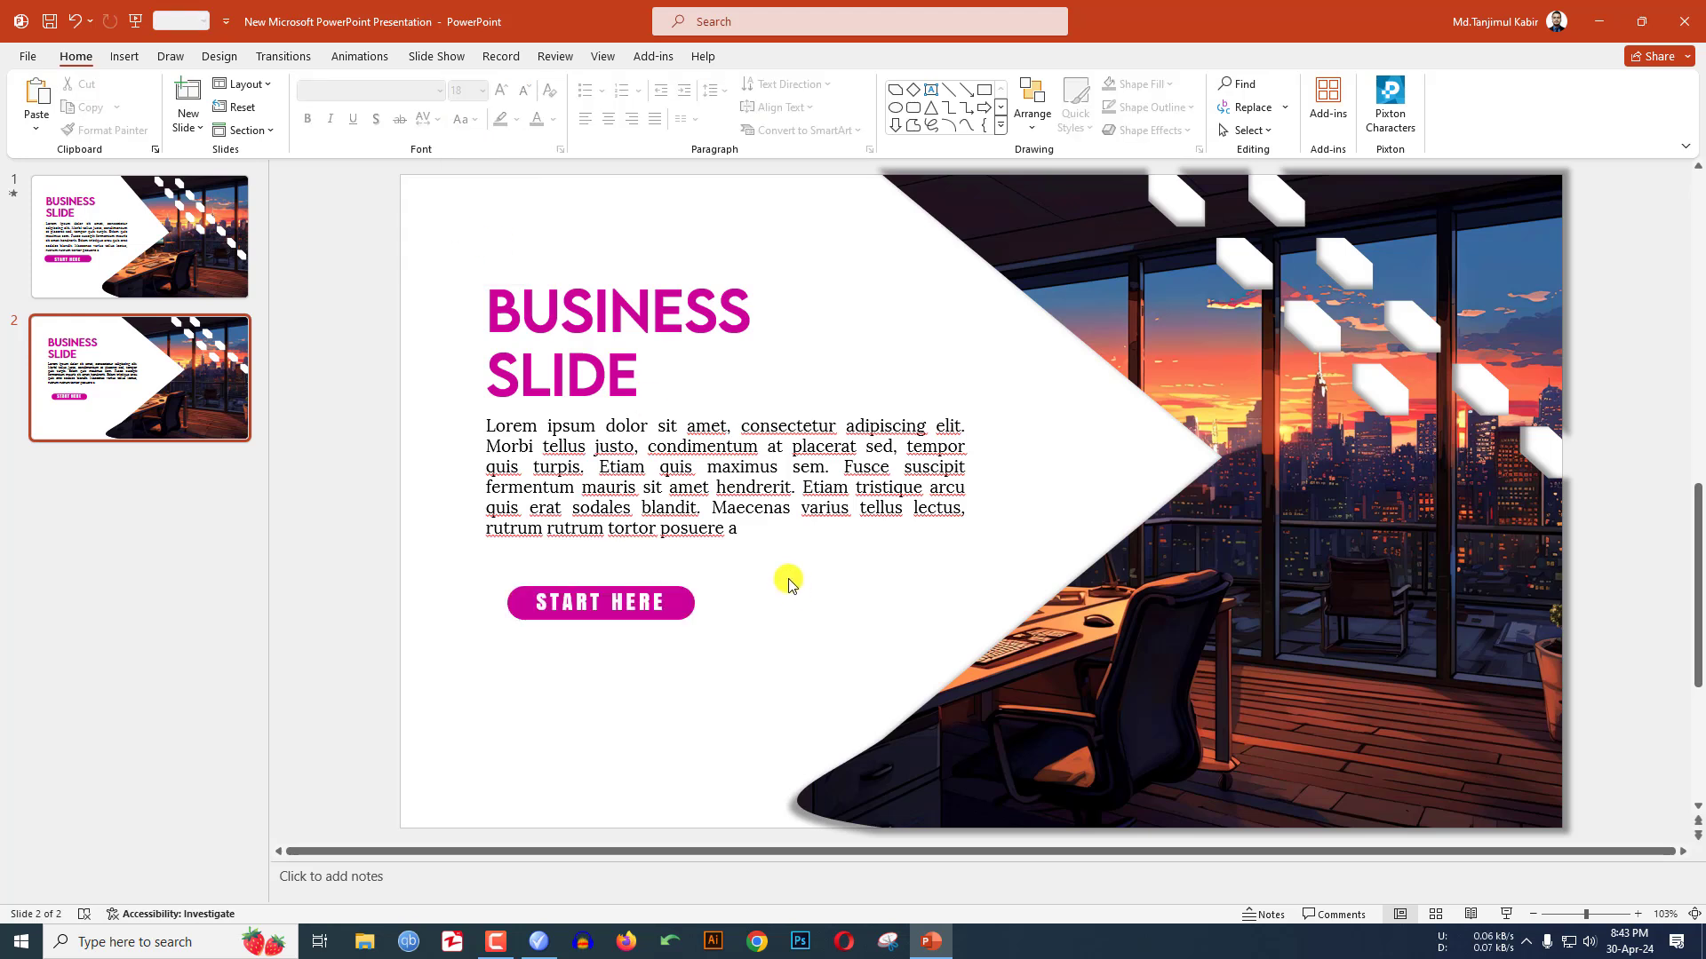
Step: Give the office picture a Fly In animation from the right
click(870, 582)
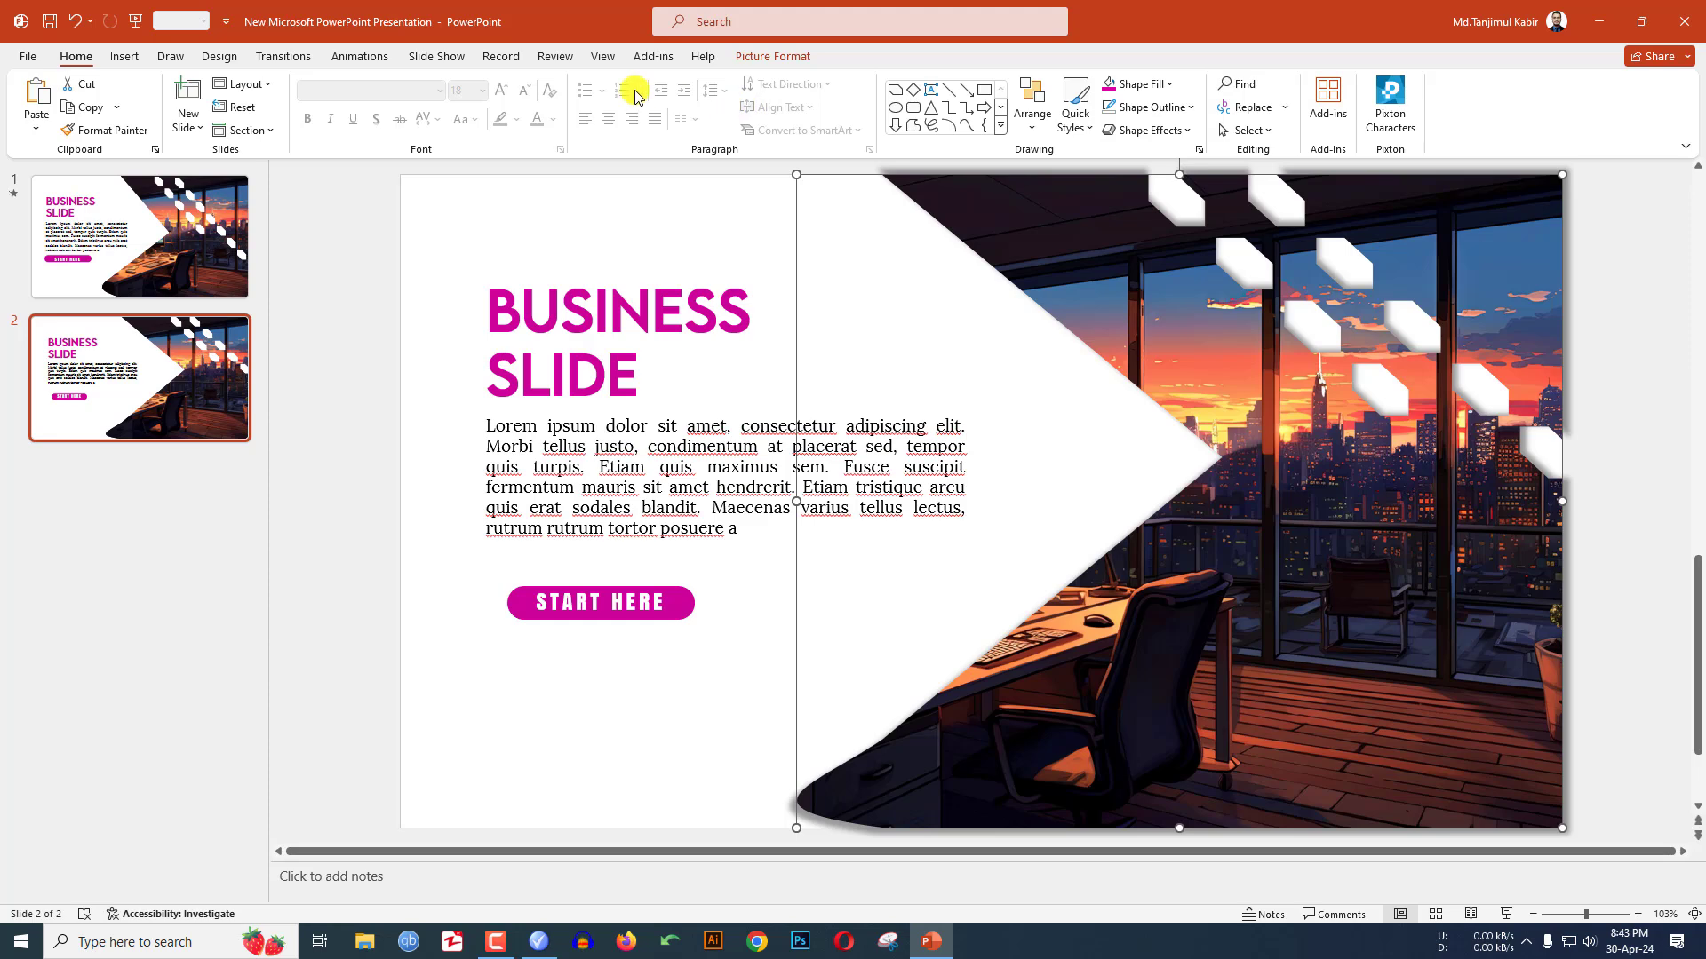
click(359, 56)
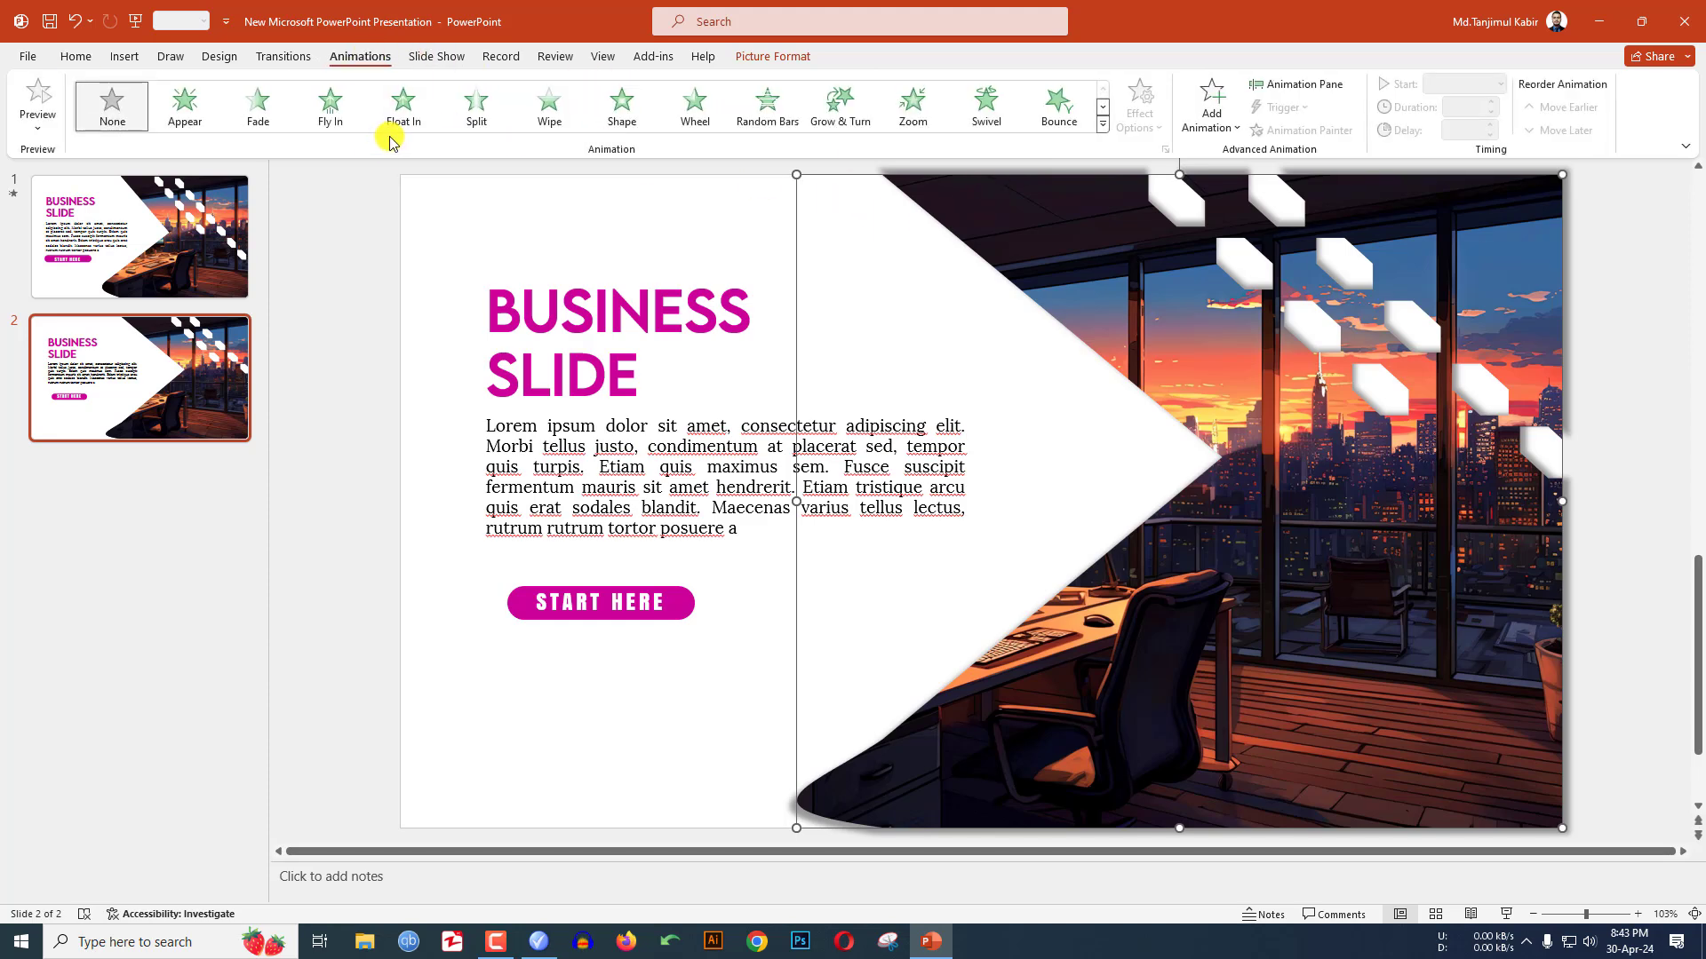
click(330, 108)
click(1139, 124)
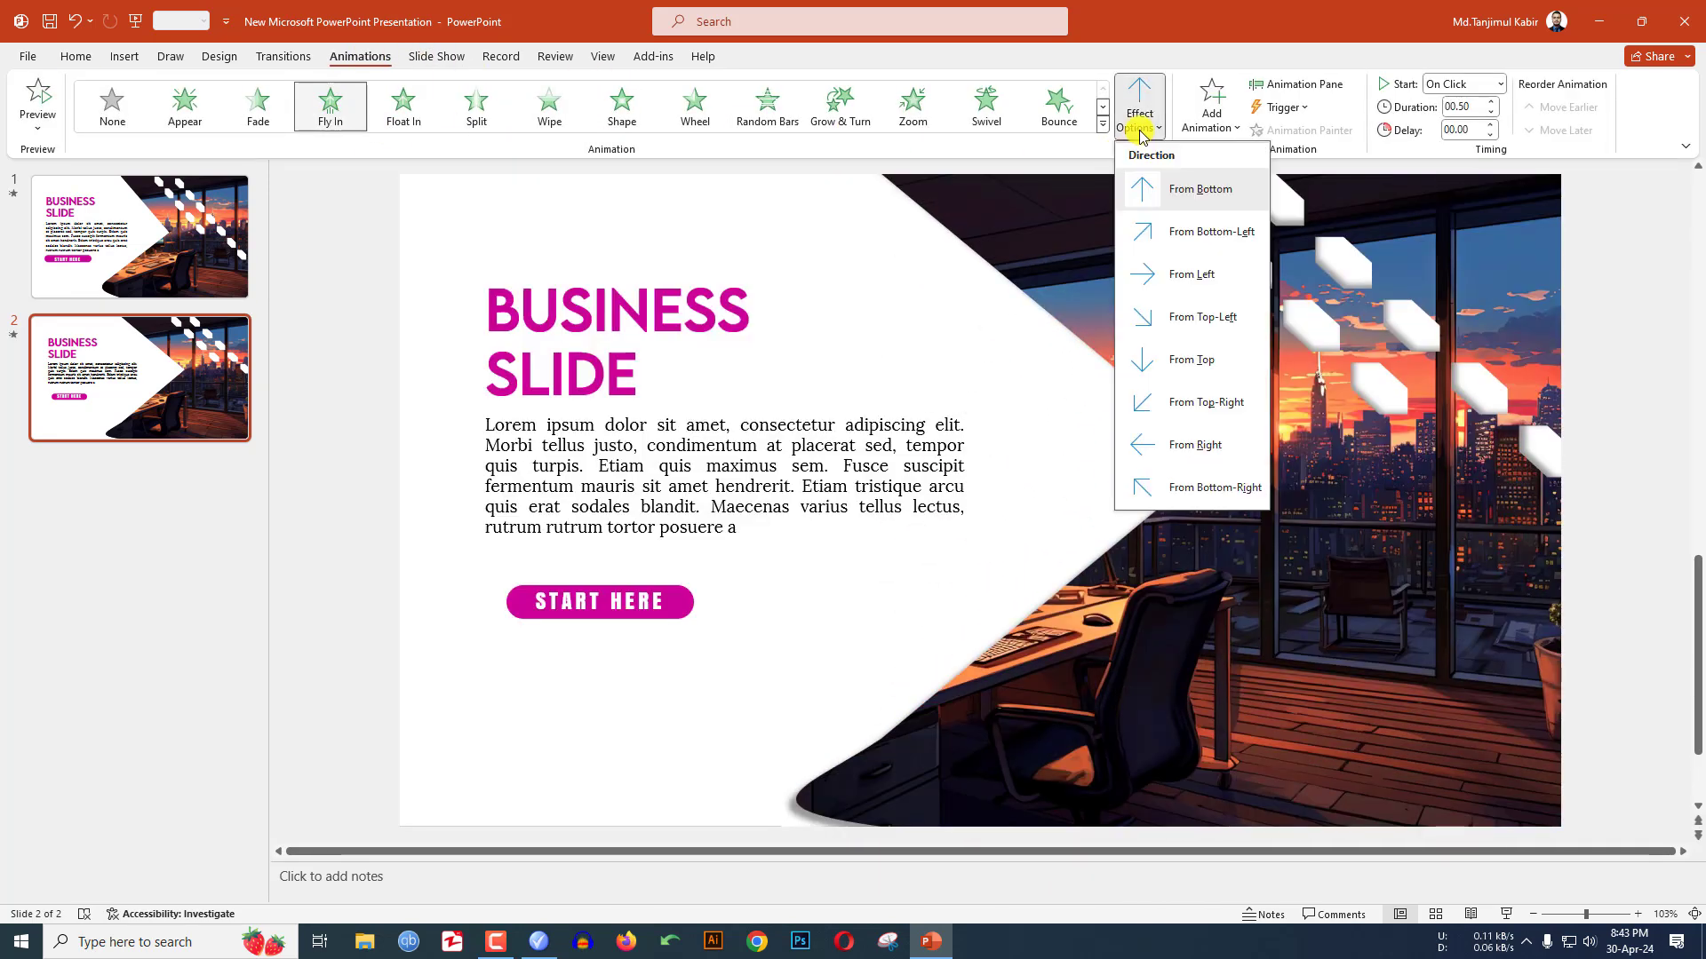
click(1204, 445)
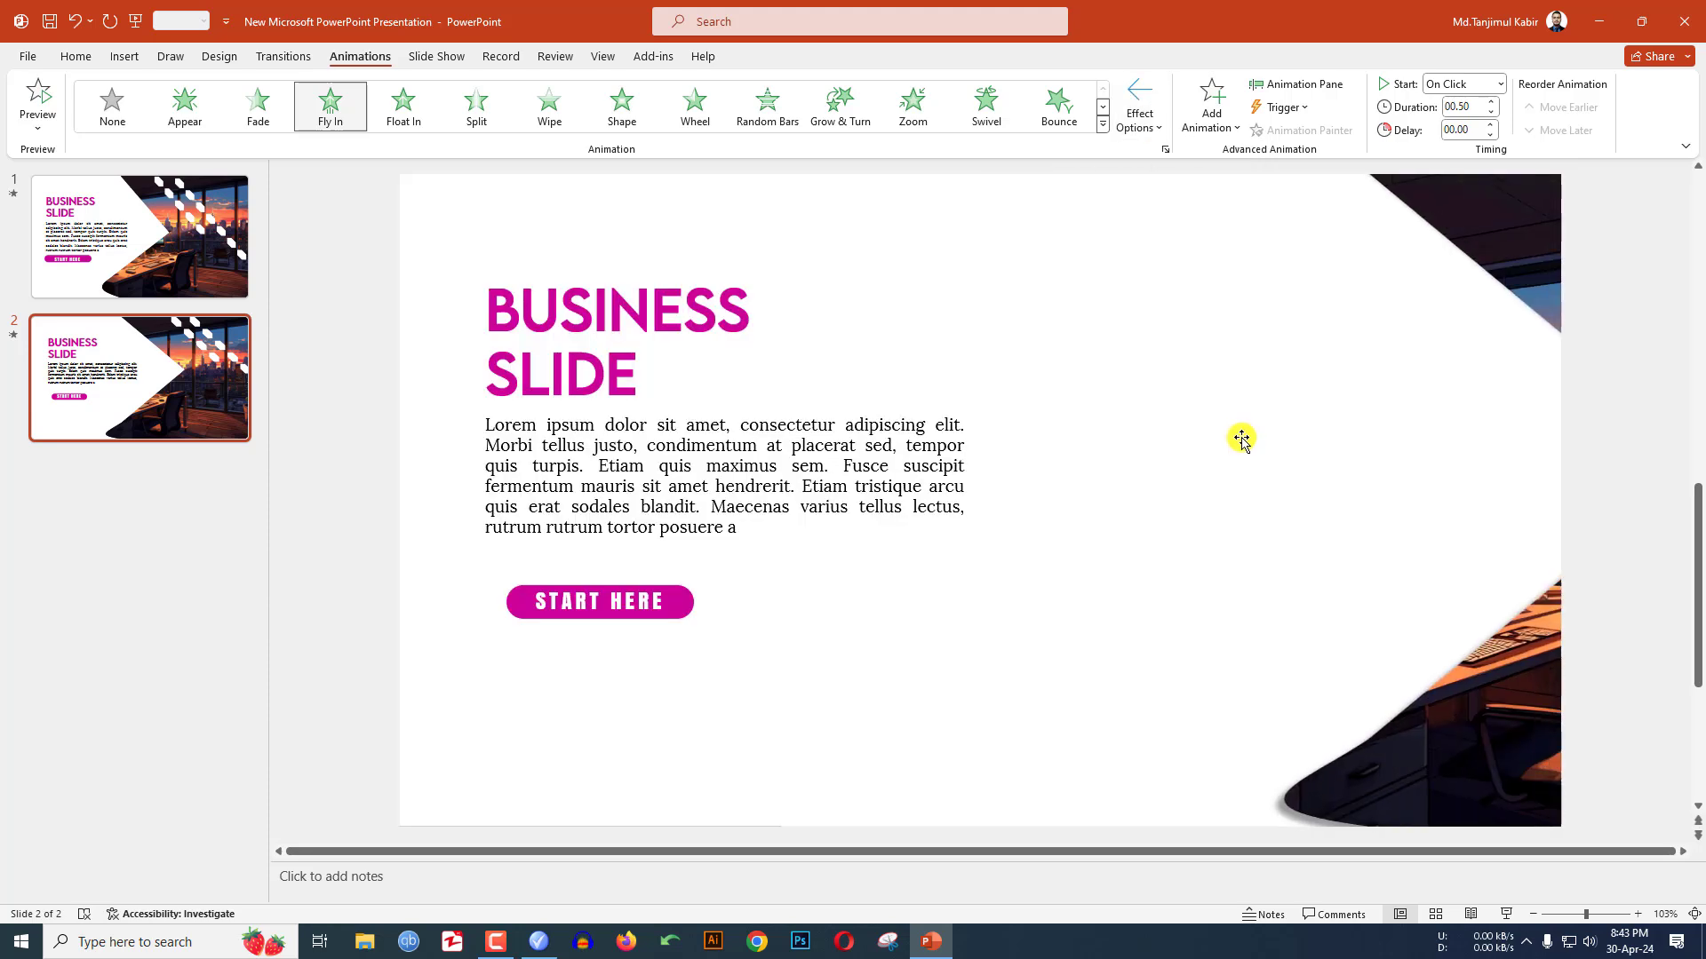
Step: Set the picture's Fly In effect to a 1-second smooth end
click(1302, 86)
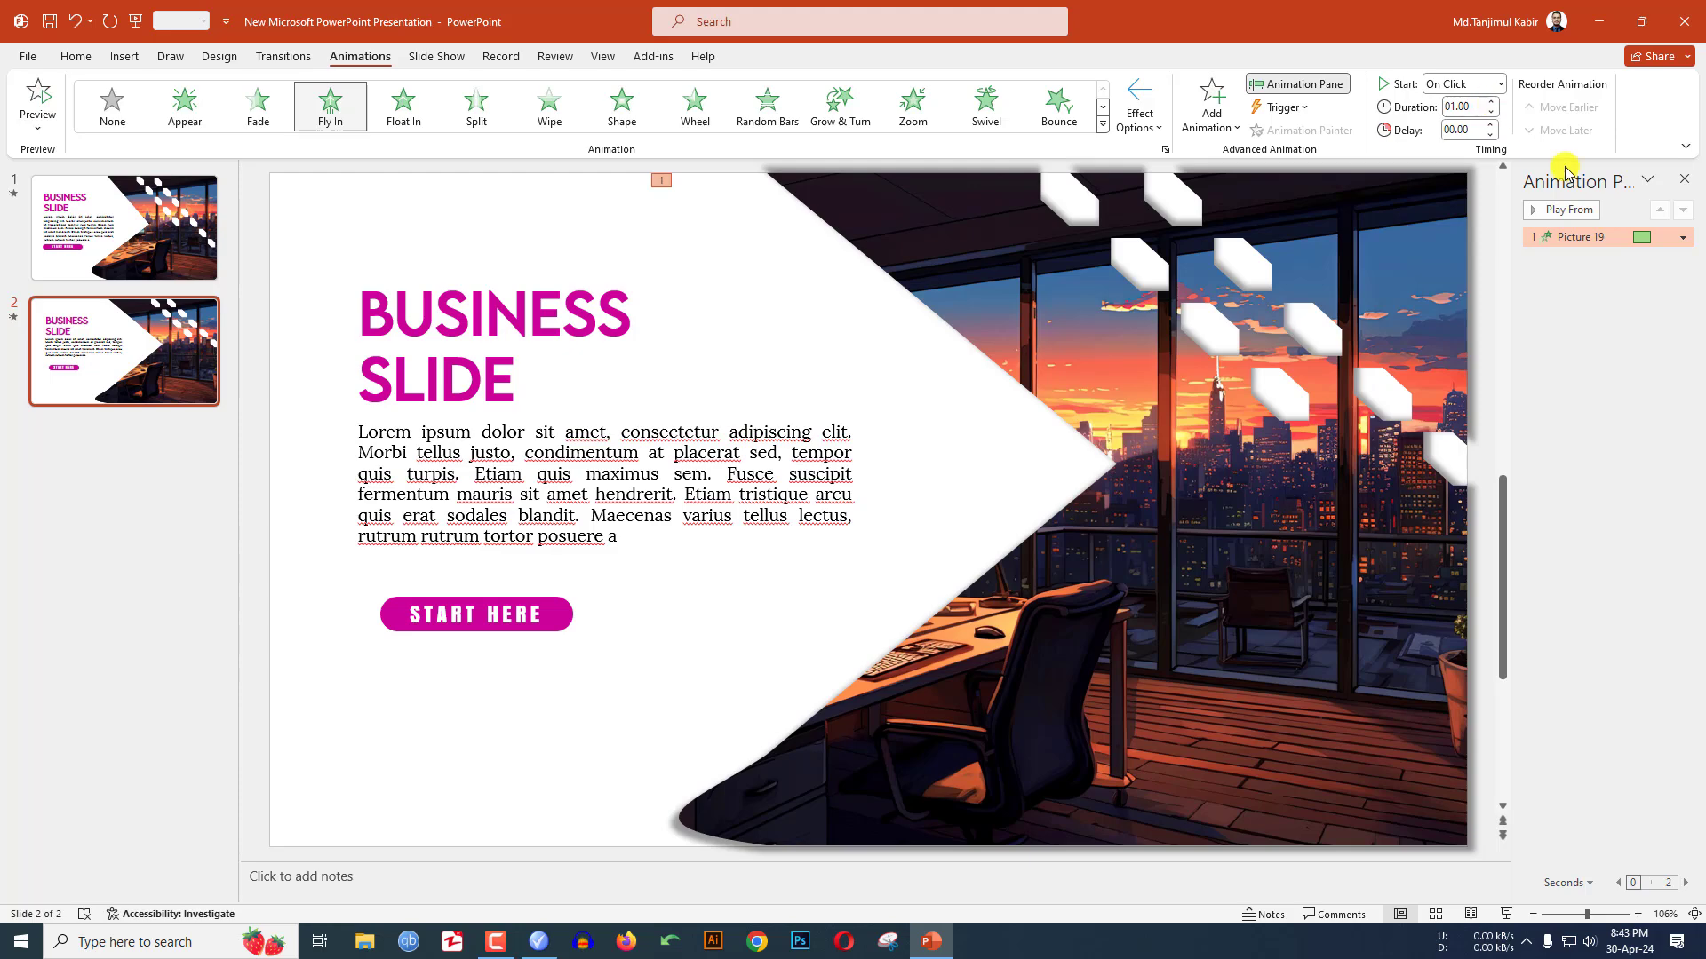
click(1682, 237)
click(1624, 321)
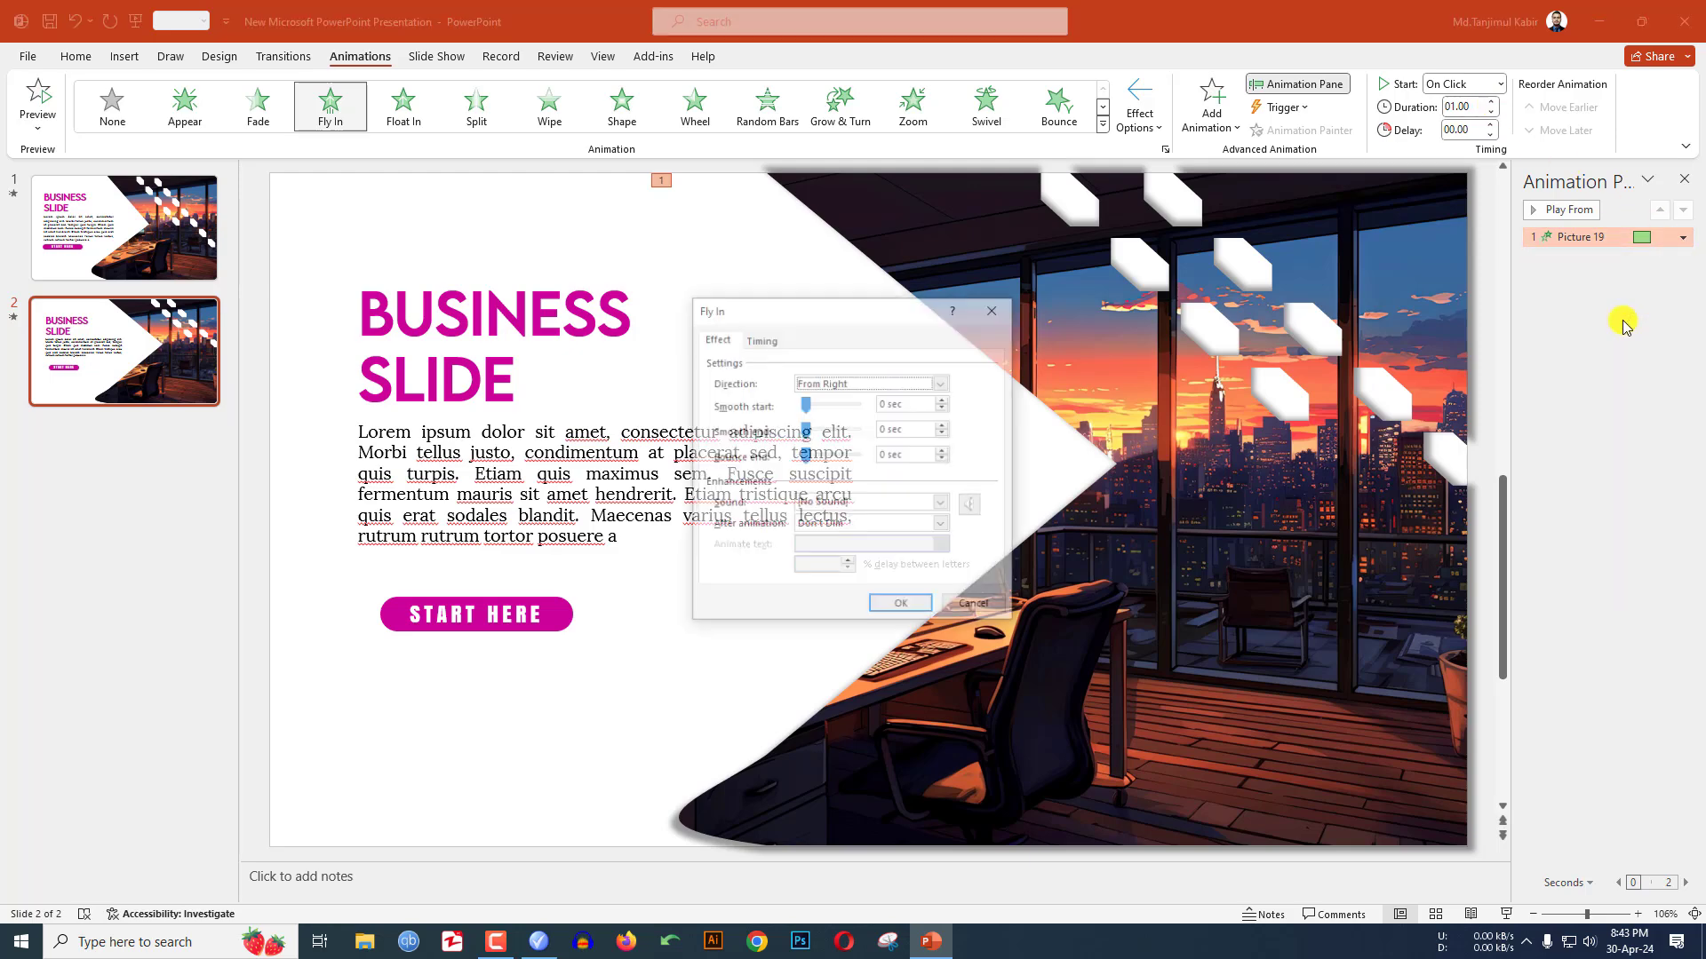
drag(810, 439, 882, 434)
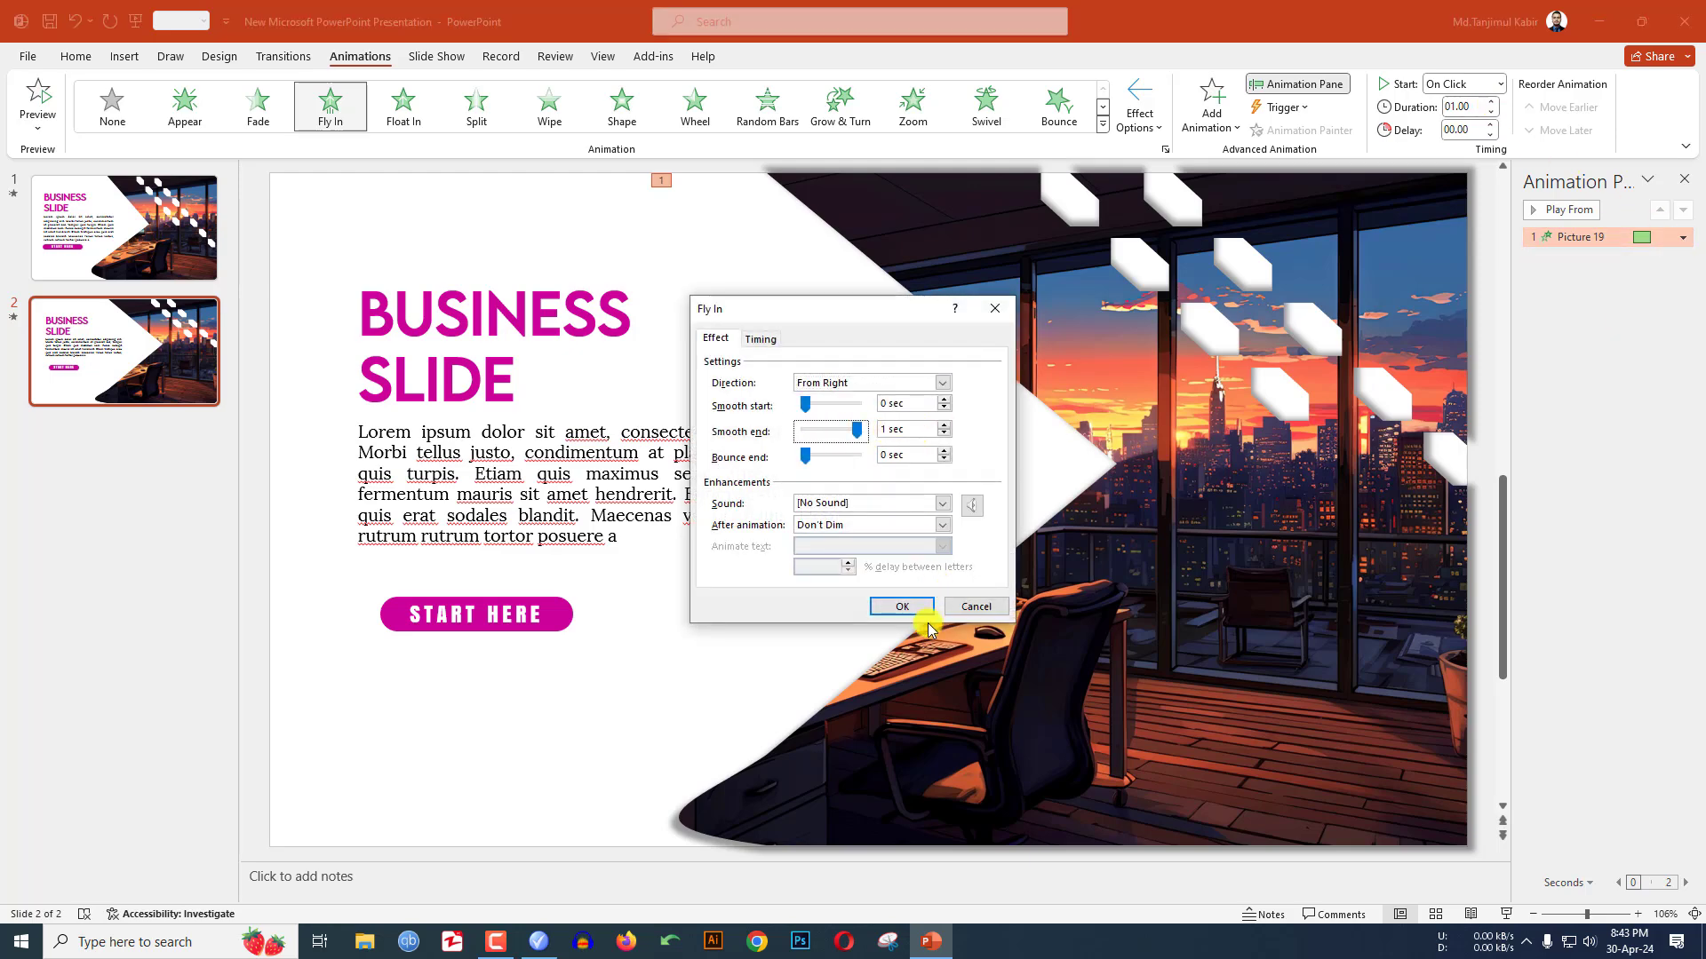
click(891, 606)
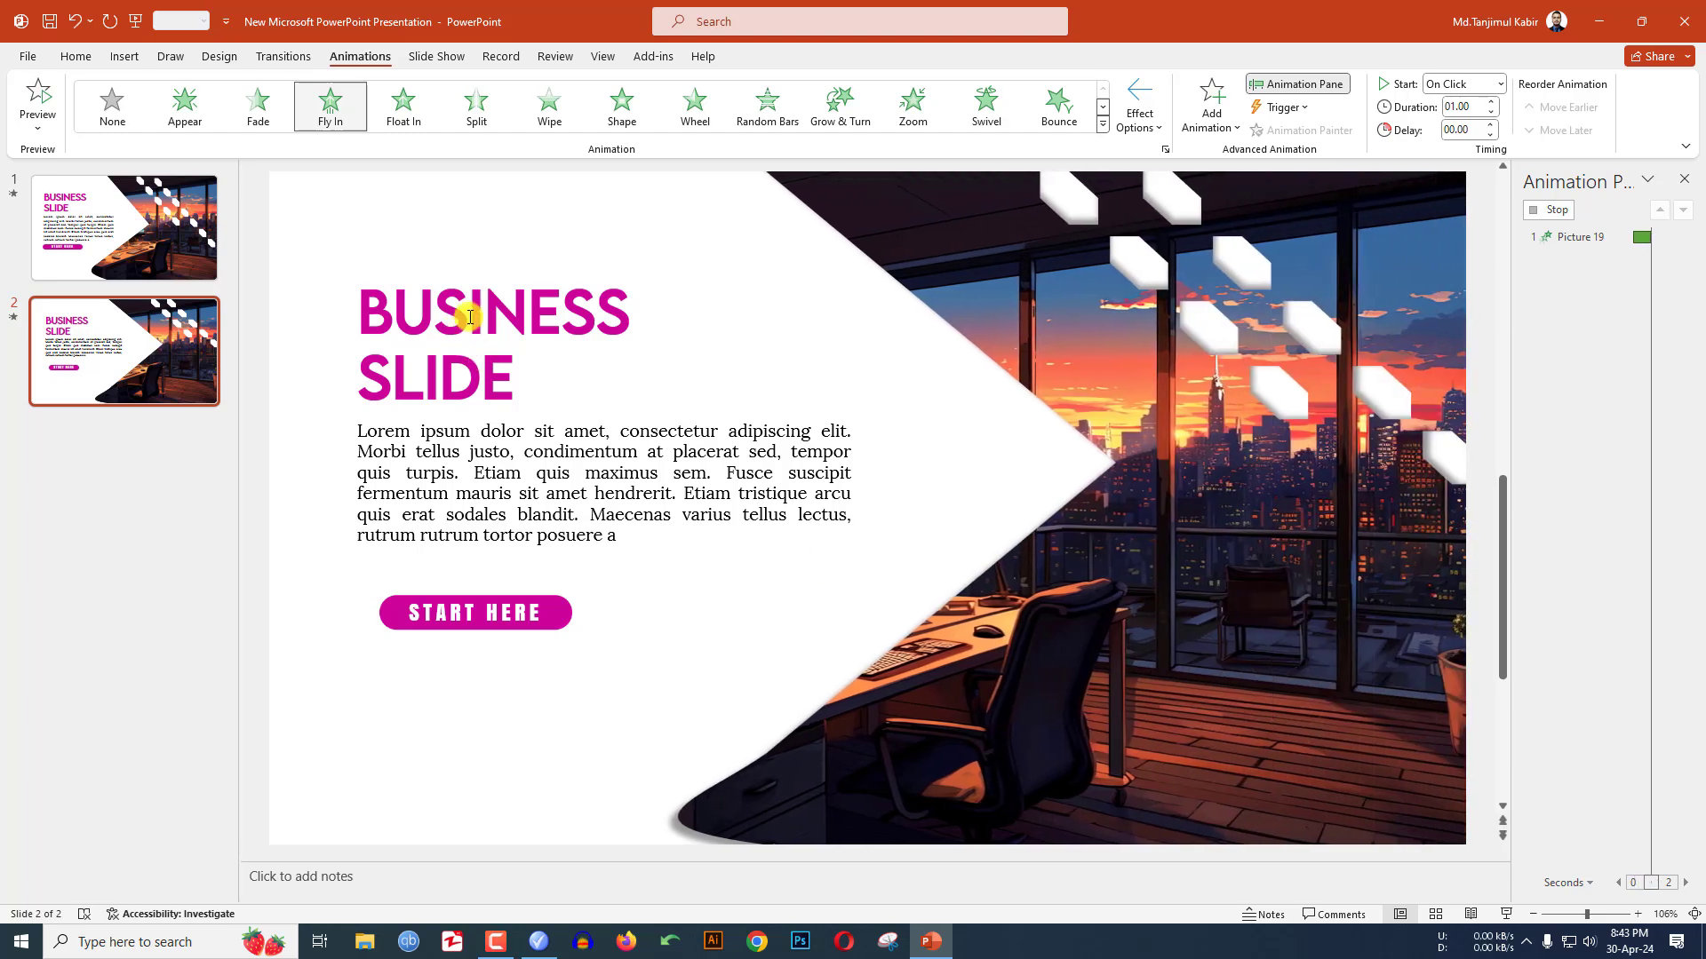
click(500, 302)
Step: Give the BUSINESS SLIDE title a Fly In From Left animation with a longer duration and 1-second smooth end
click(483, 281)
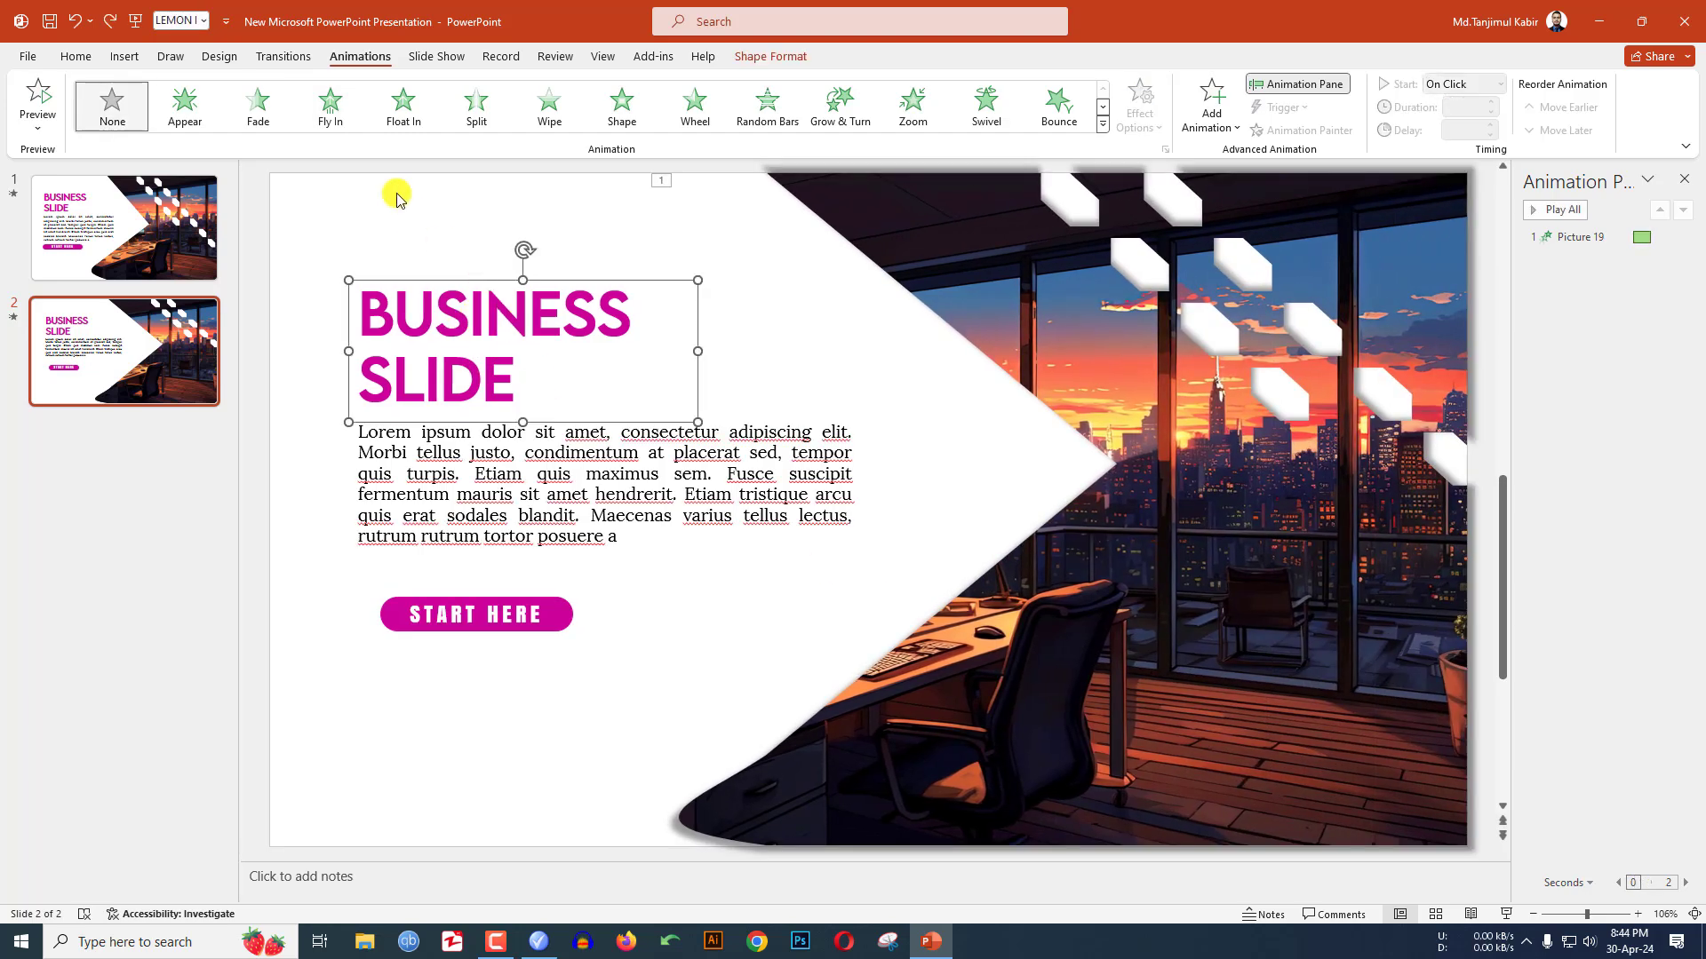
click(330, 107)
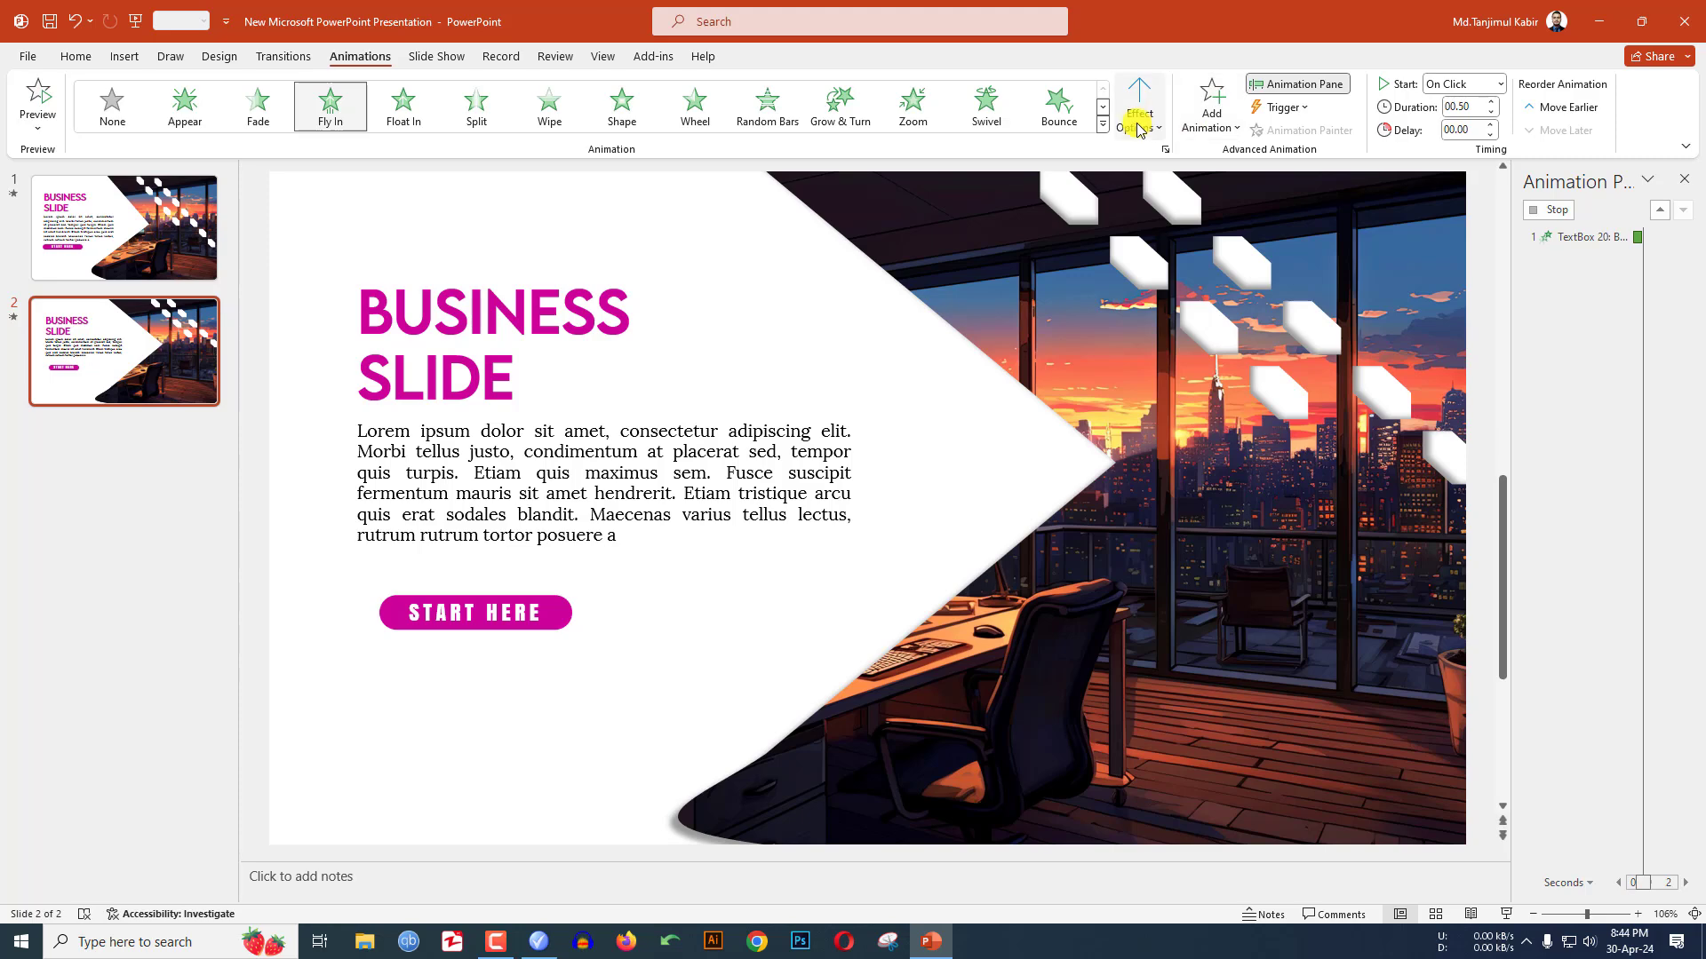
click(1138, 107)
click(1157, 274)
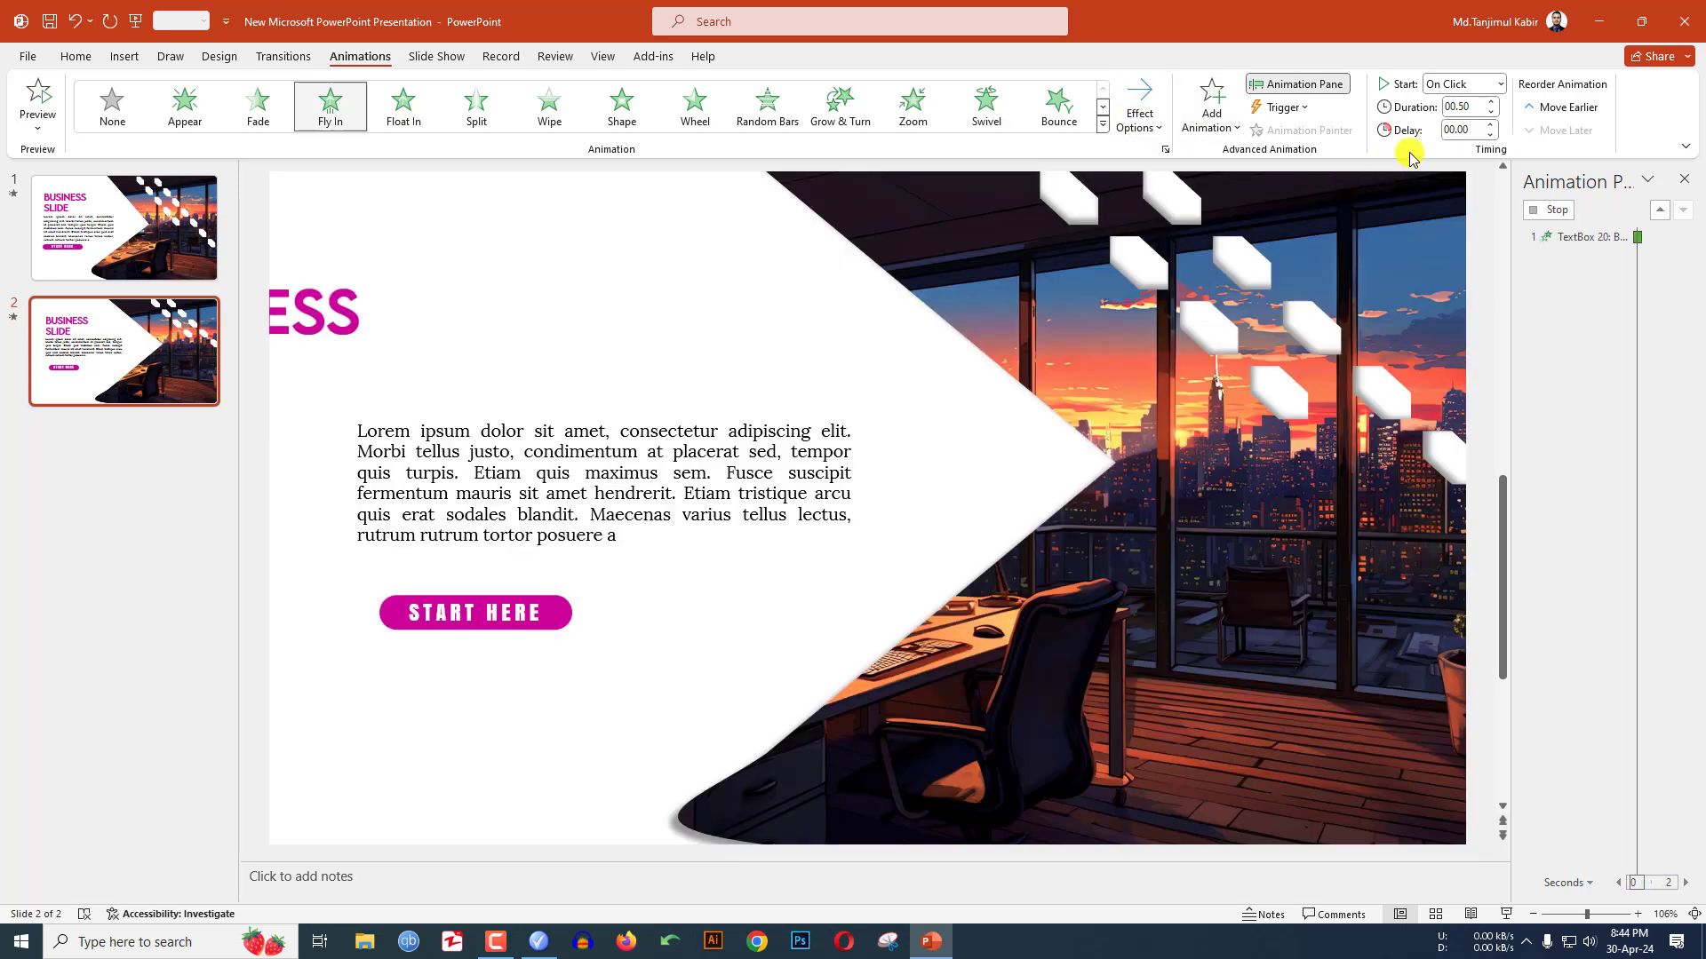
click(1492, 101)
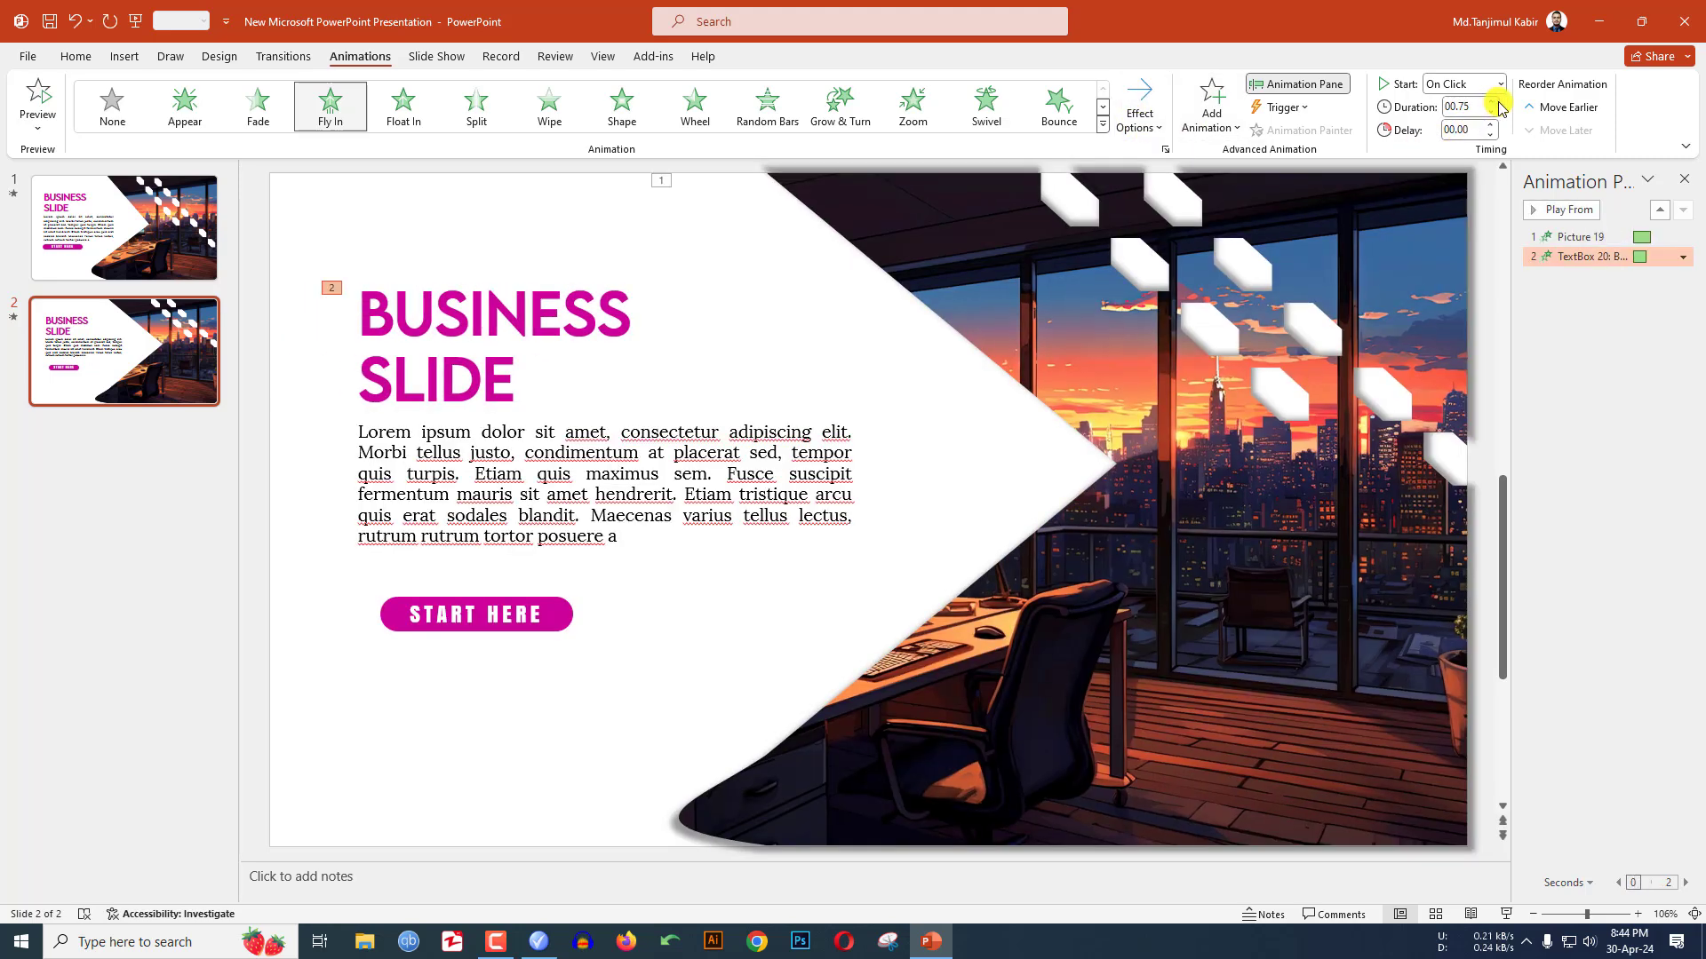
click(1683, 257)
click(1501, 335)
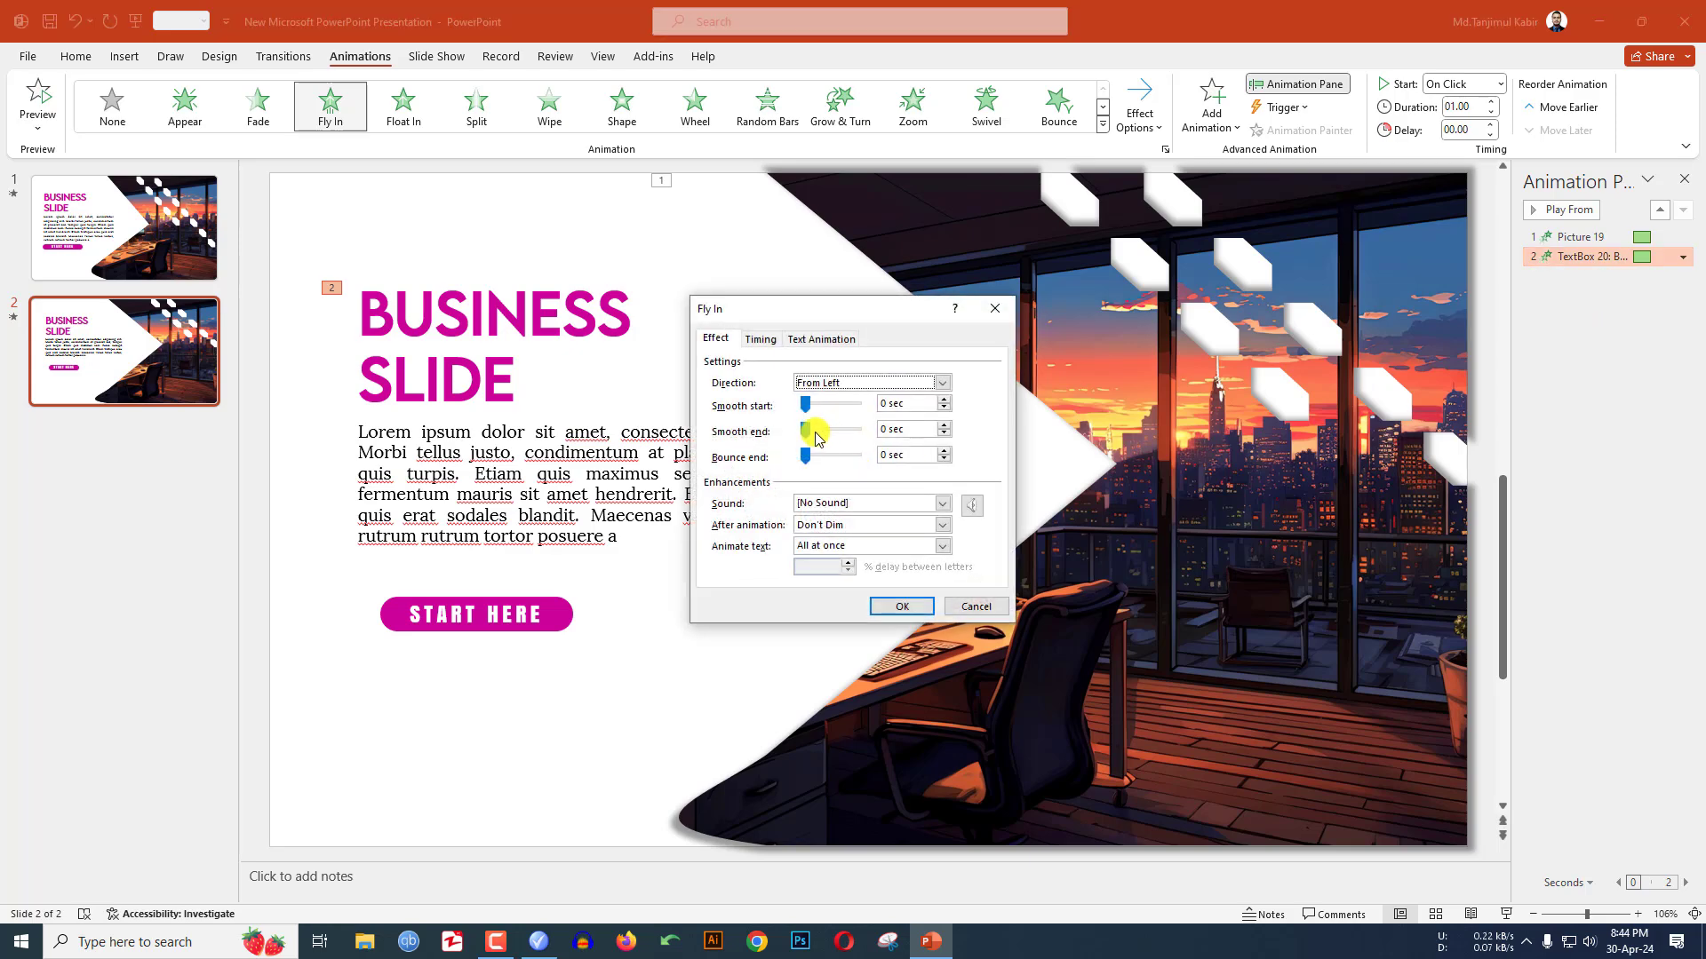
drag(806, 431, 858, 431)
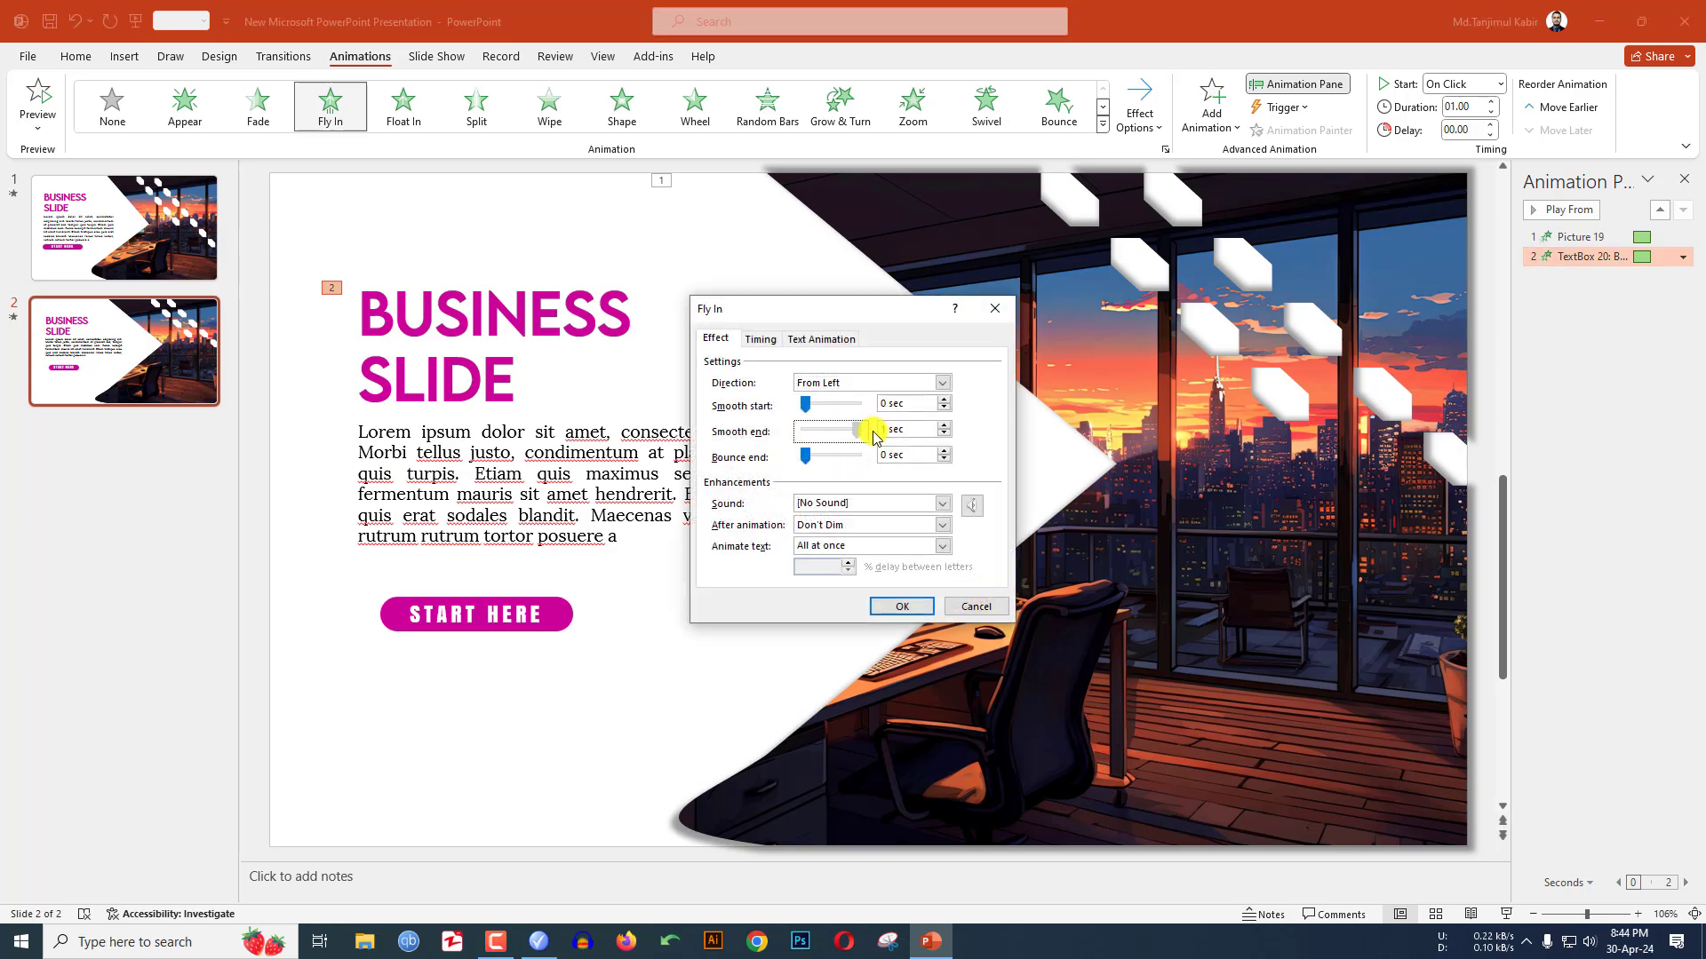
click(898, 608)
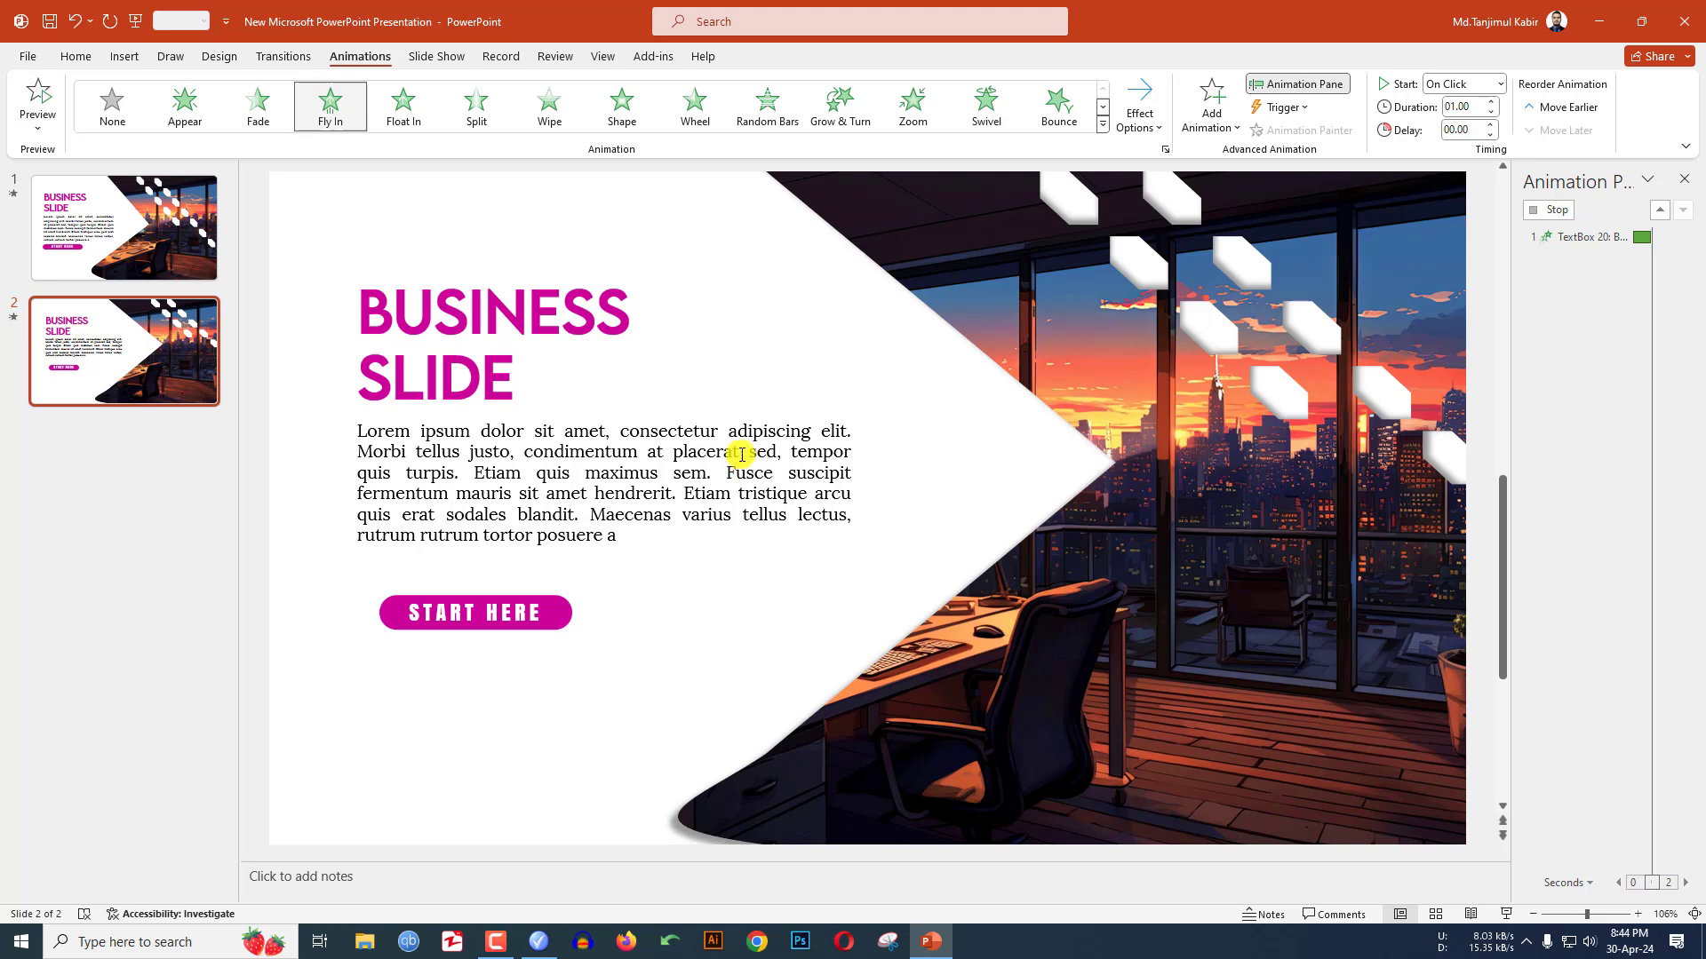
Step: Copy the title's animation with Animation Painter onto the Lorem ipsum body text and the START HERE button
click(546, 300)
click(546, 281)
click(1297, 131)
click(565, 484)
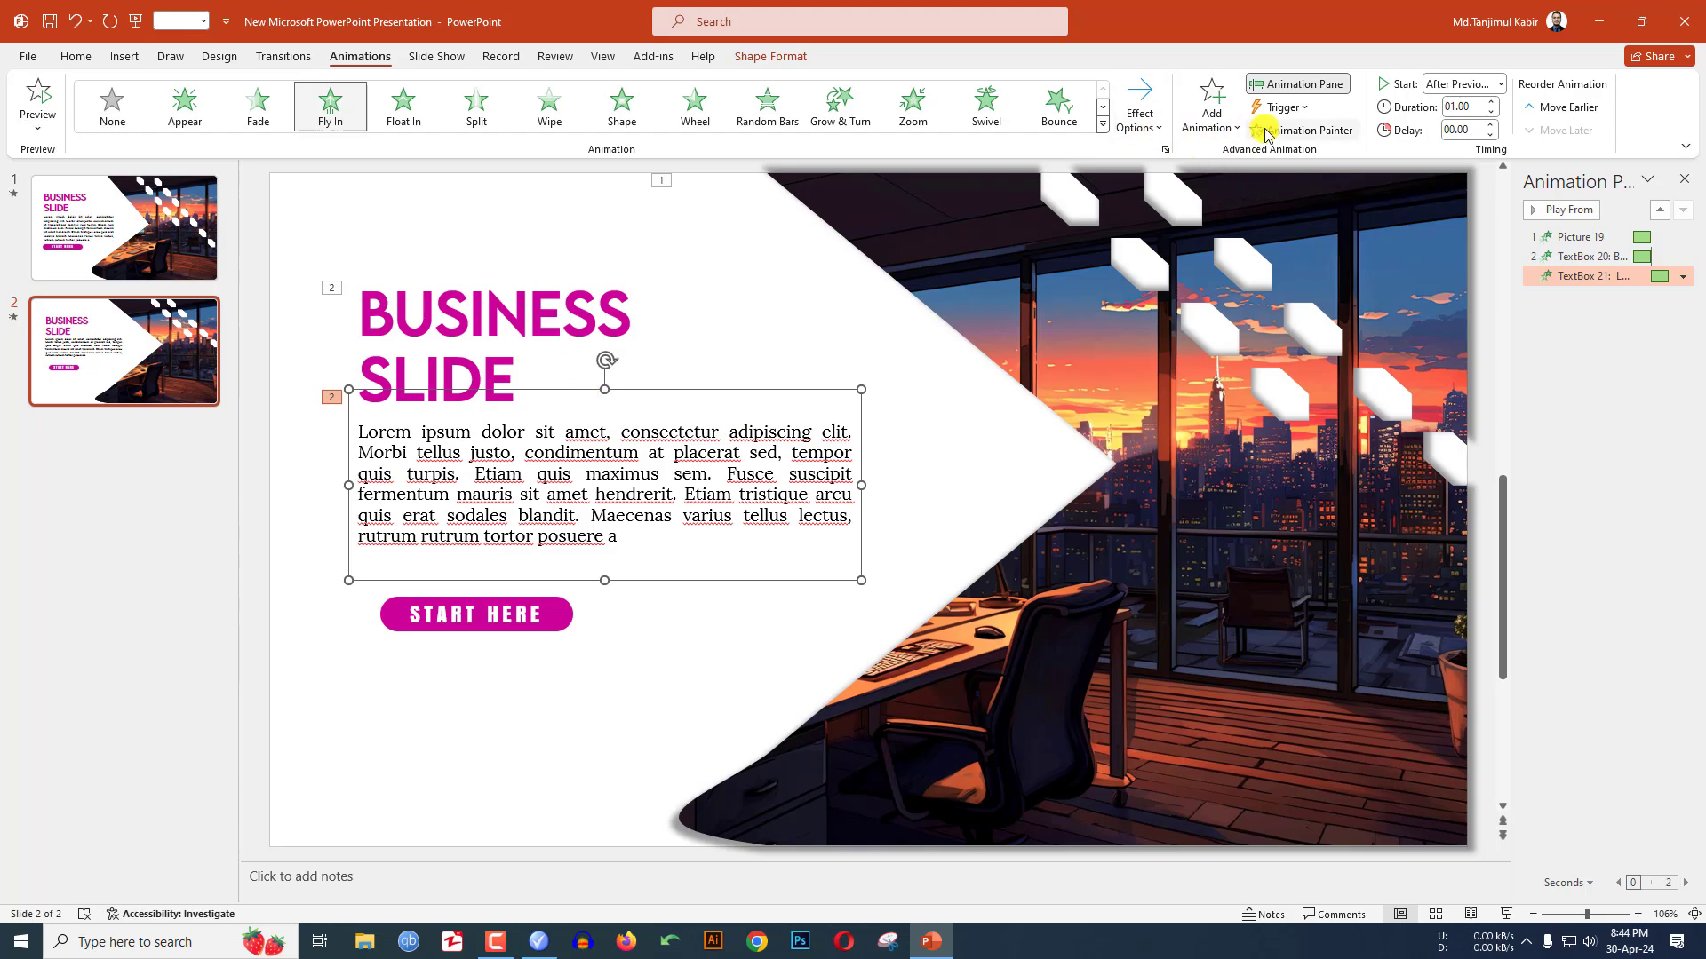
click(488, 623)
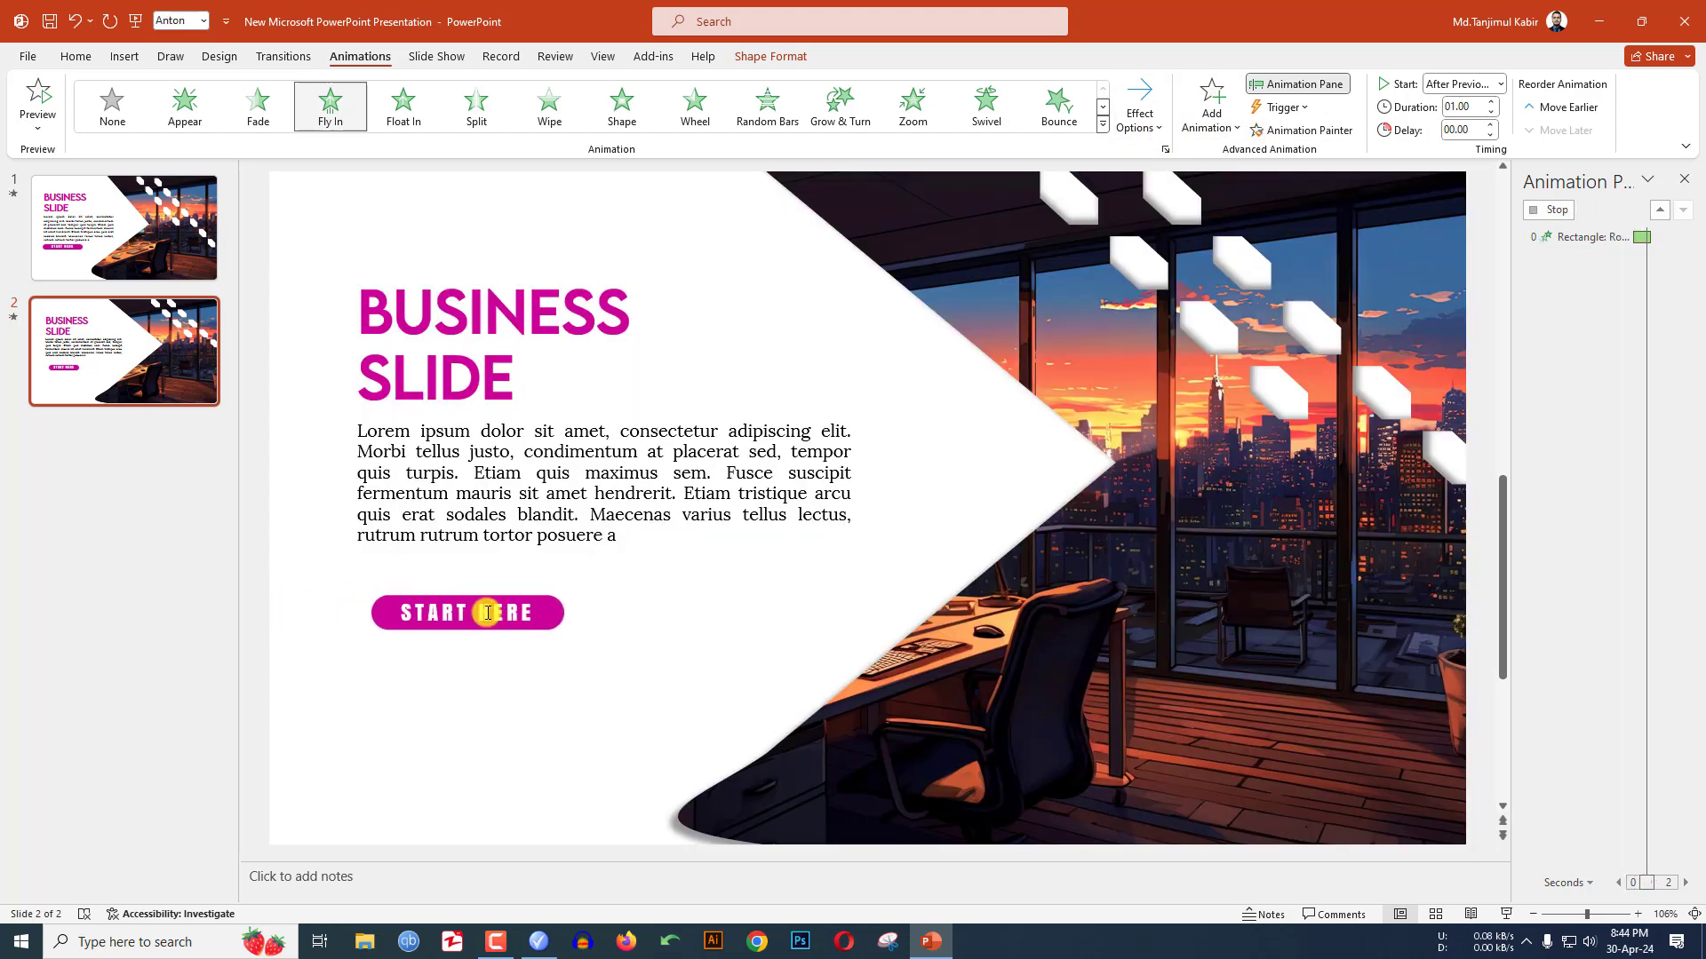